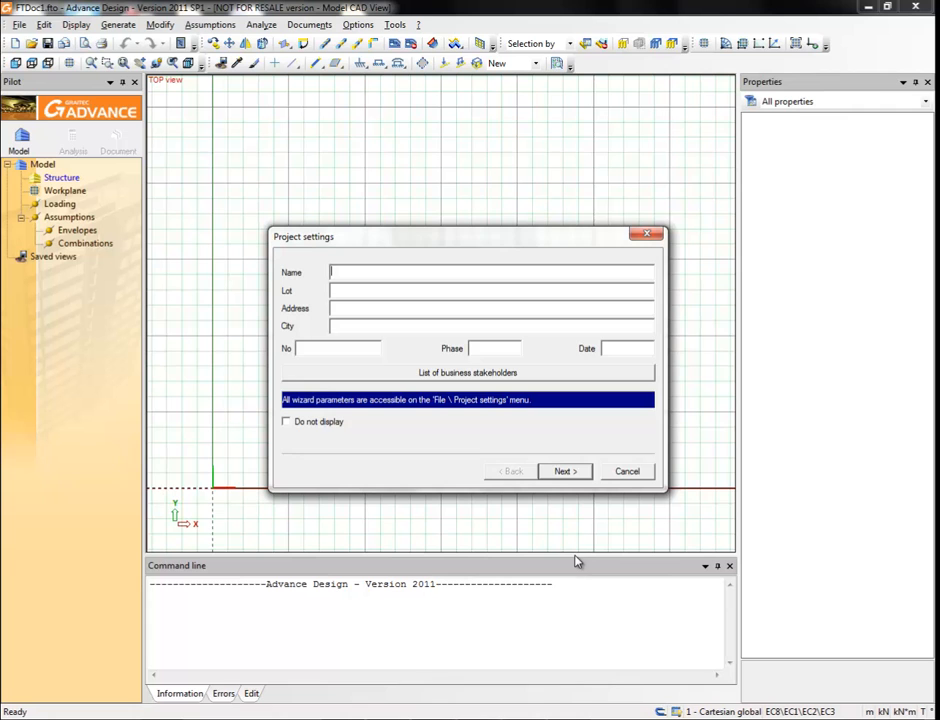
- Set up the project as a 3D workspace with bending rigid structure and C25/30 as the default material
click(553, 474)
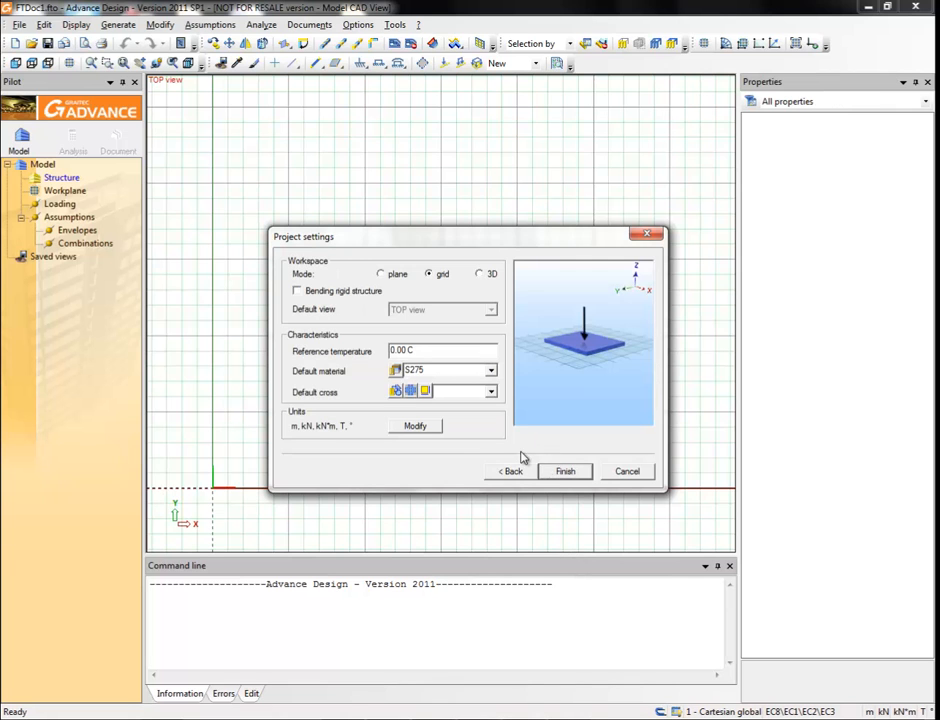
click(480, 275)
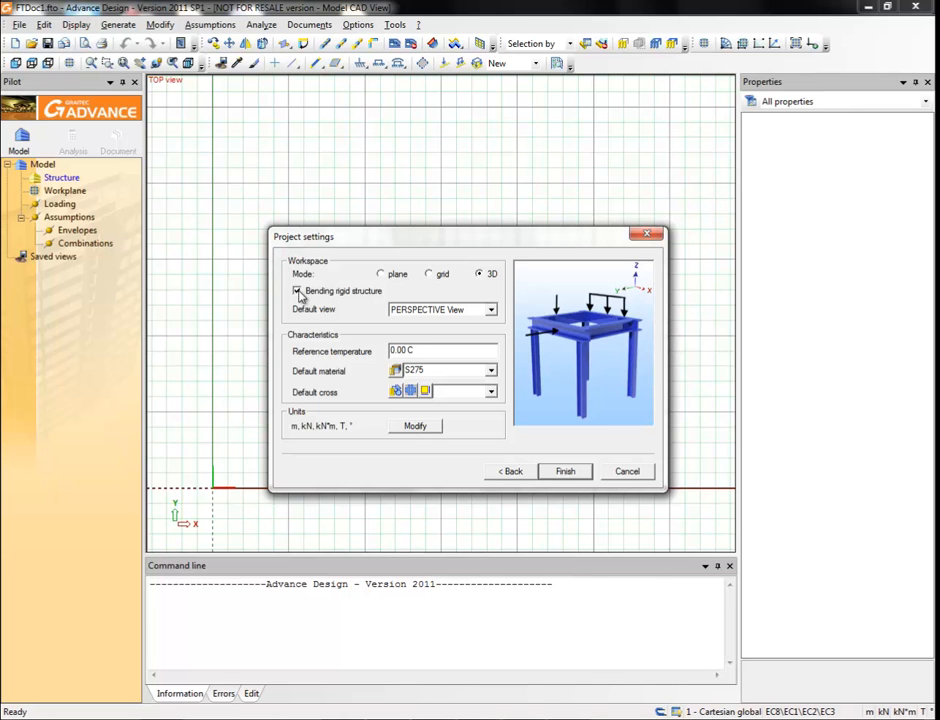
click(491, 371)
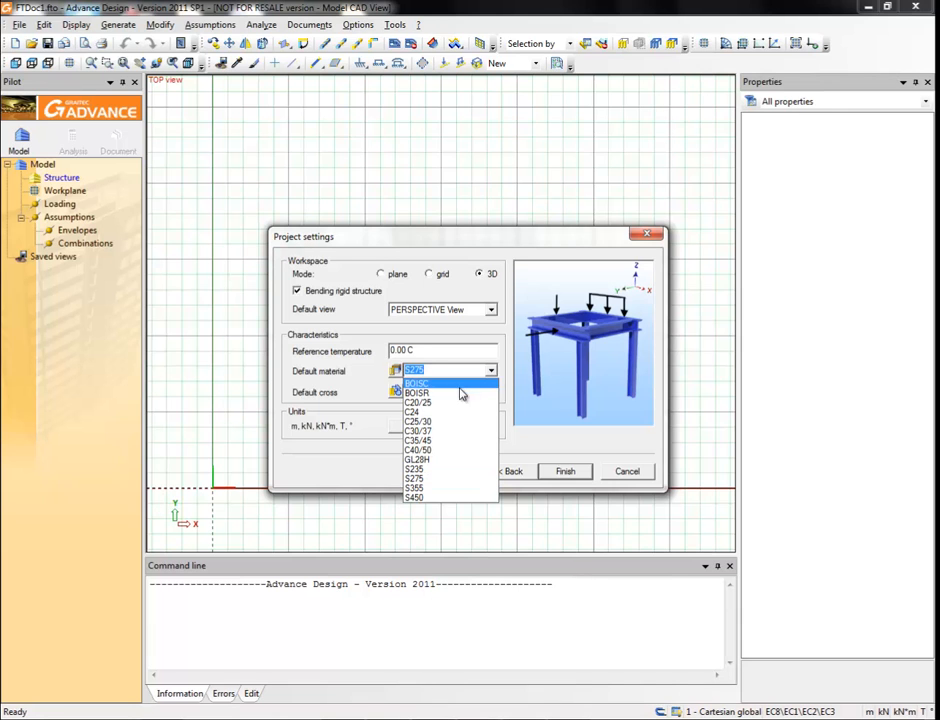
click(445, 423)
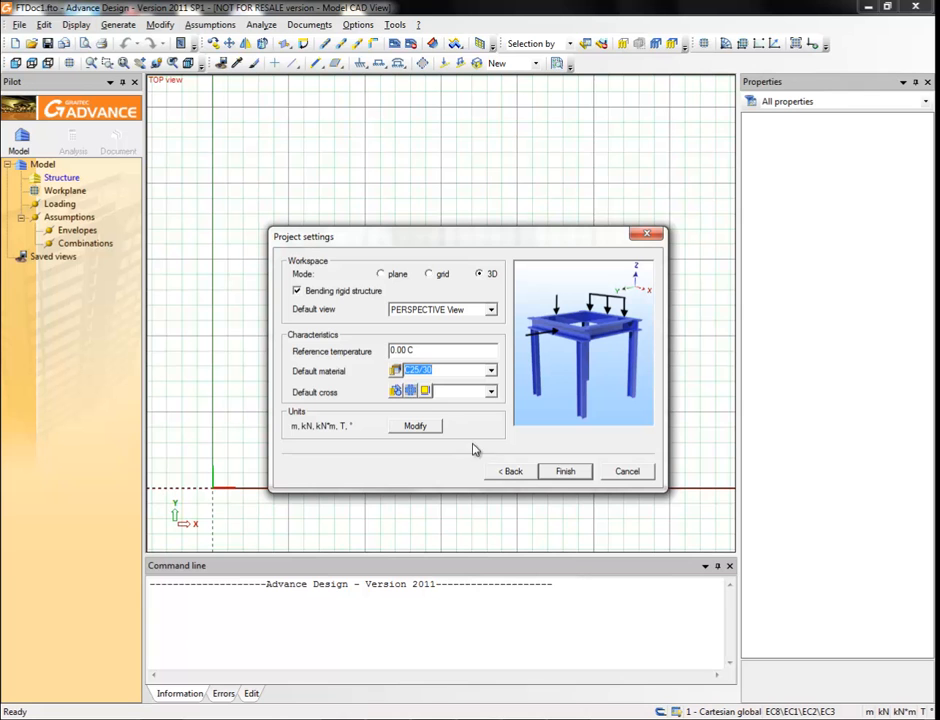
click(566, 471)
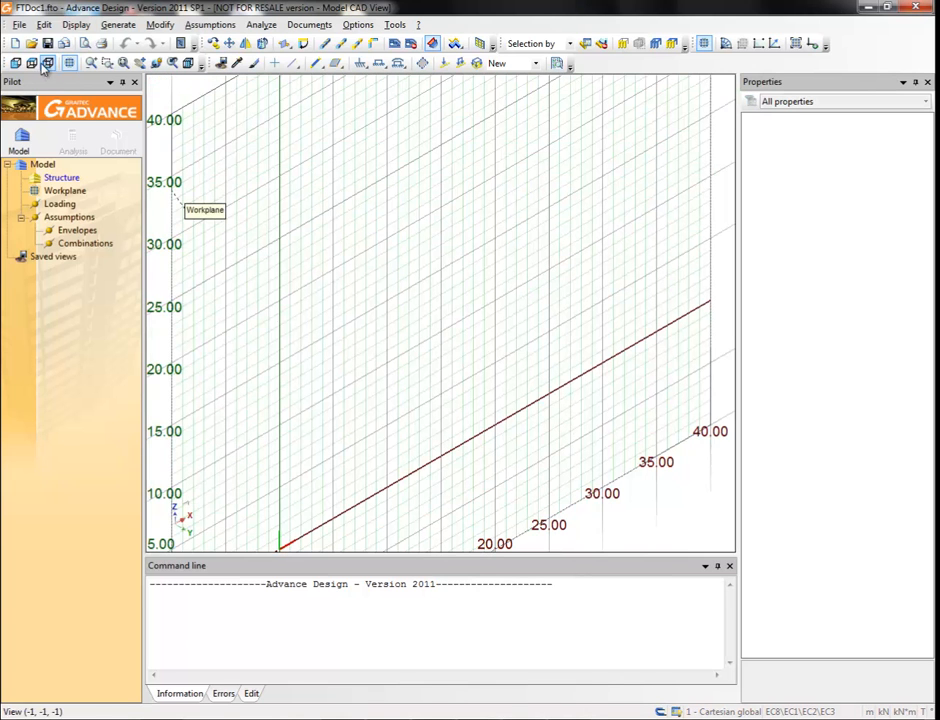
- Save the project under the file name "Concrete building"
click(18, 24)
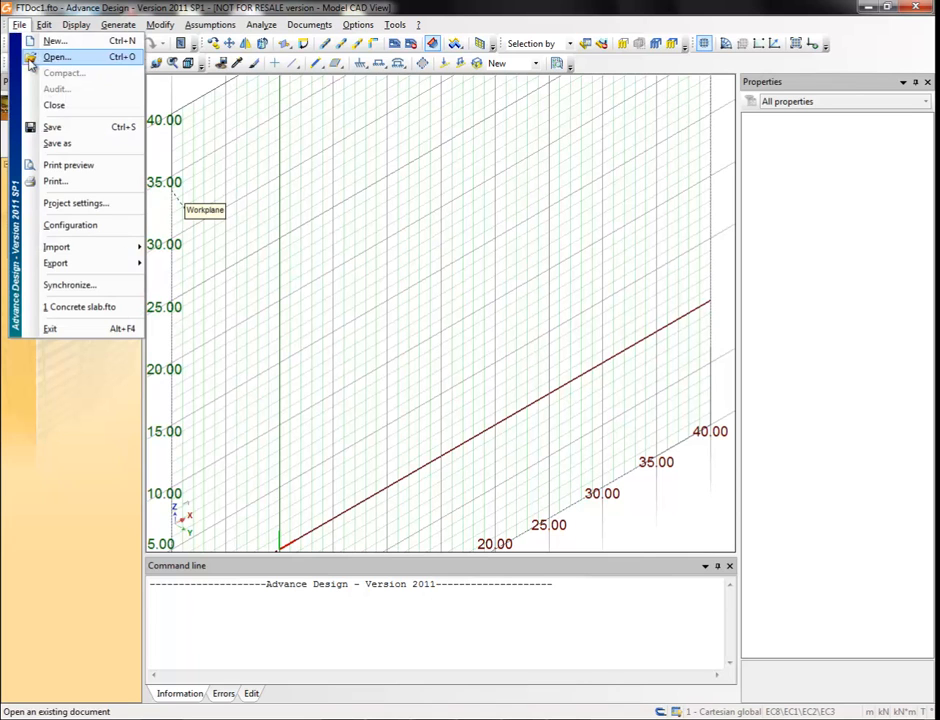
click(75, 151)
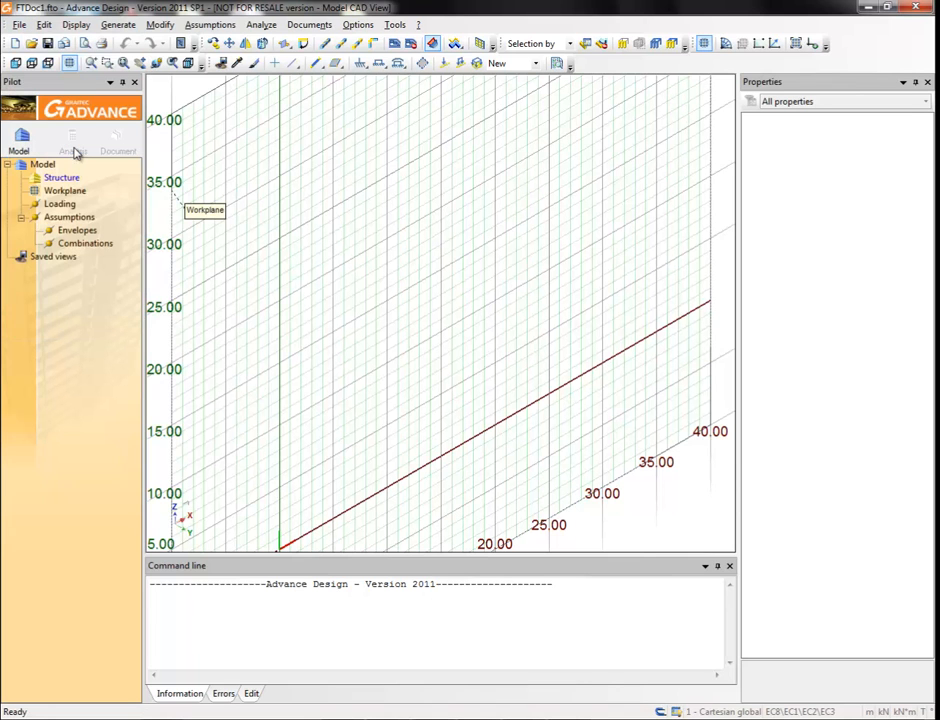
text(Co)
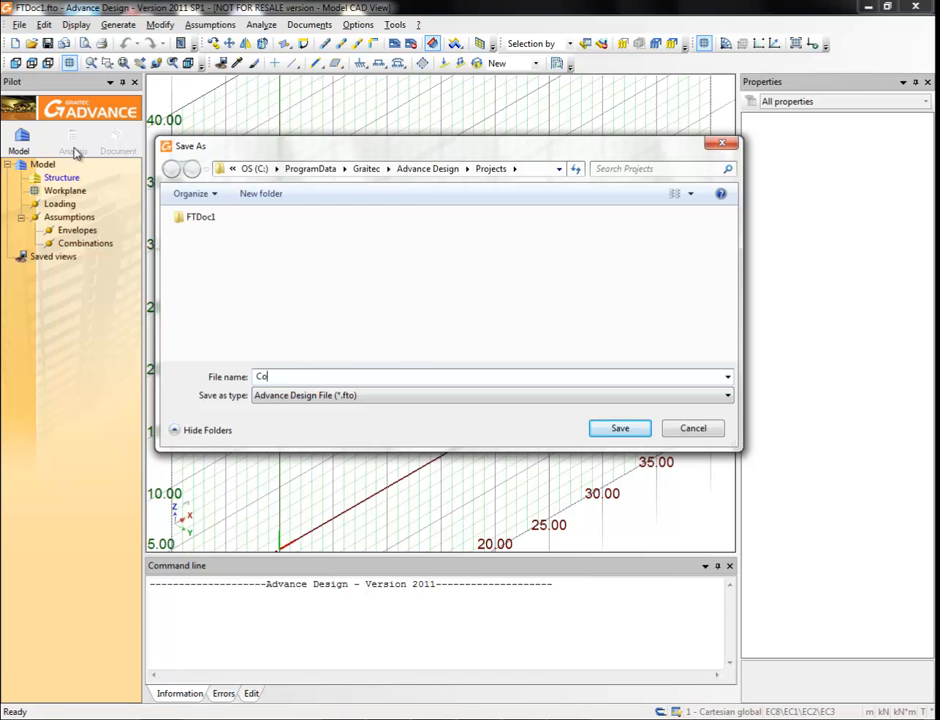
text(ncrete building)
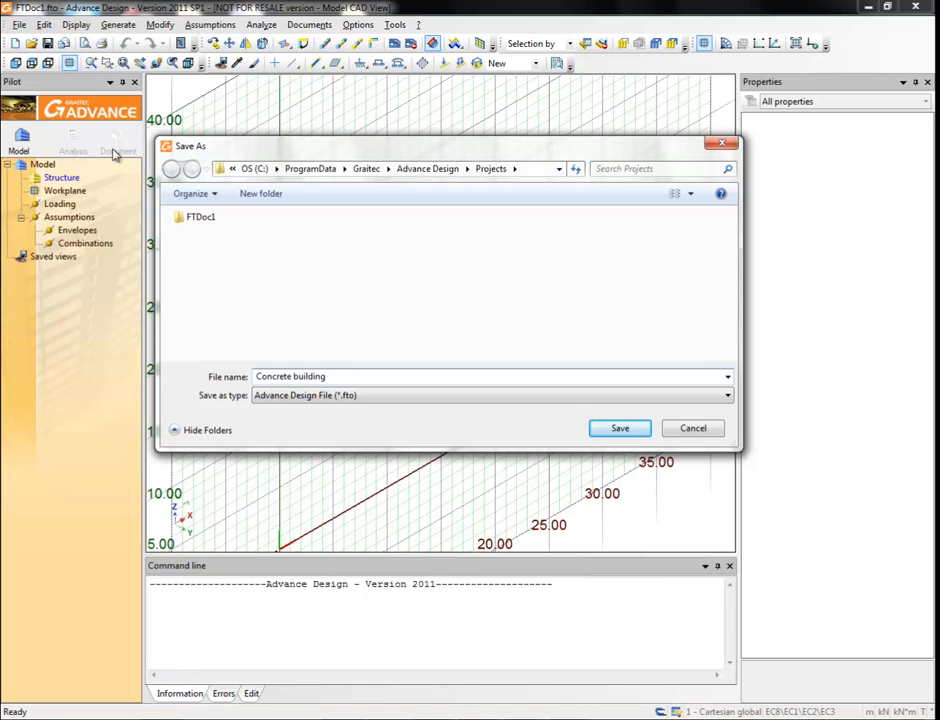
click(619, 429)
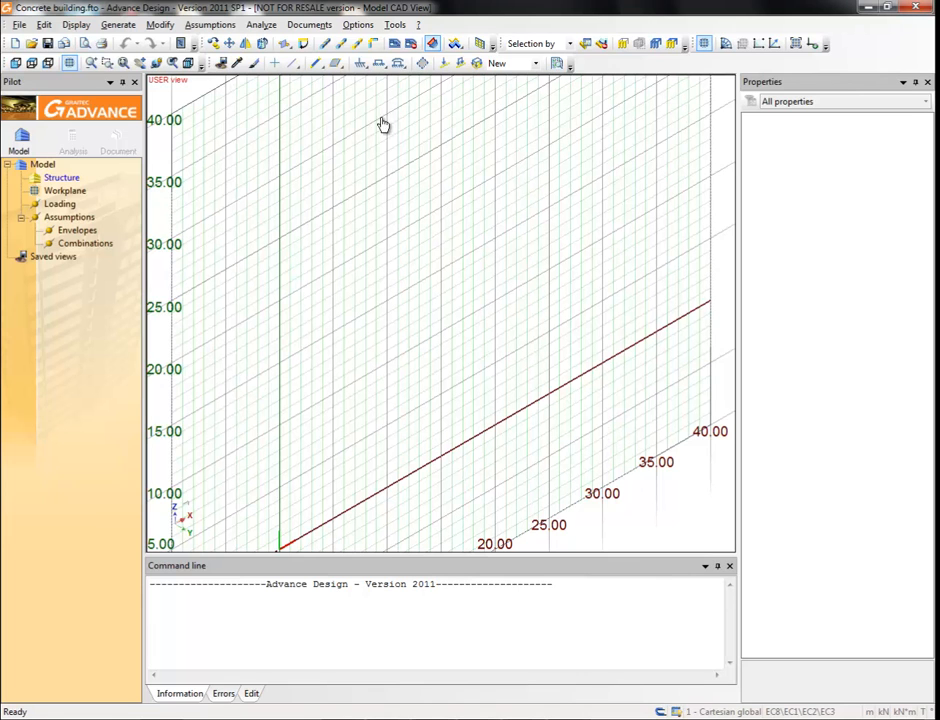
- Set the mesh type to Grid in the mesh options
click(360, 25)
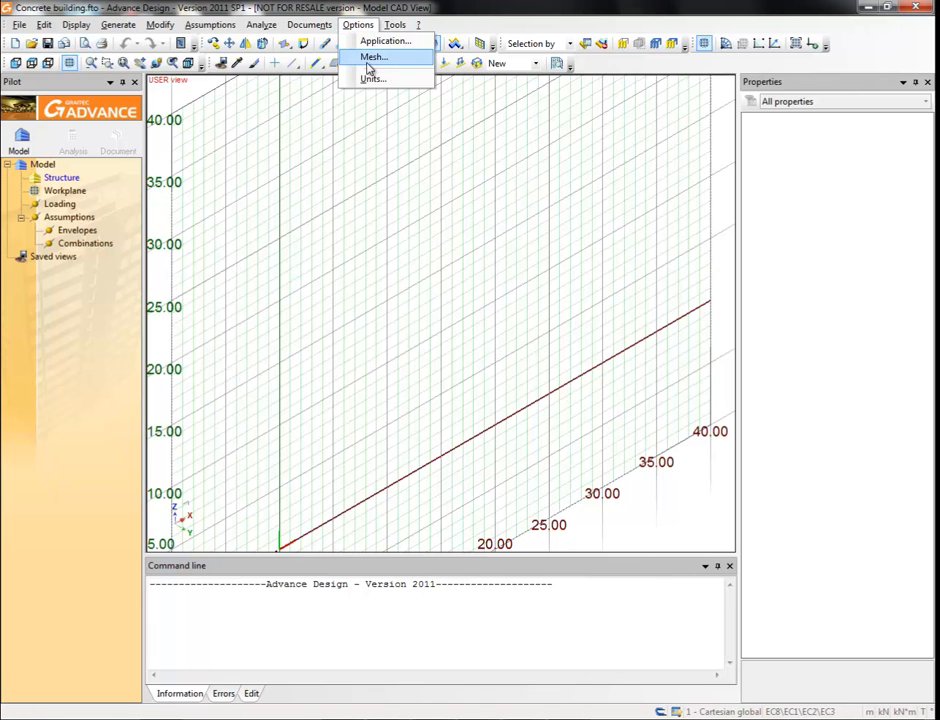
click(369, 58)
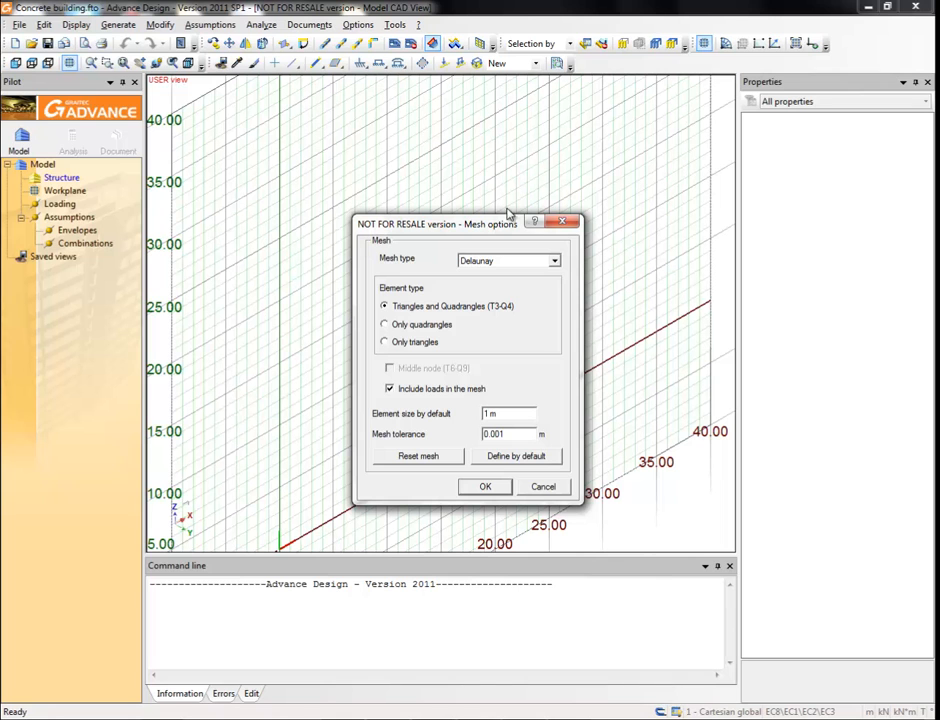
click(554, 260)
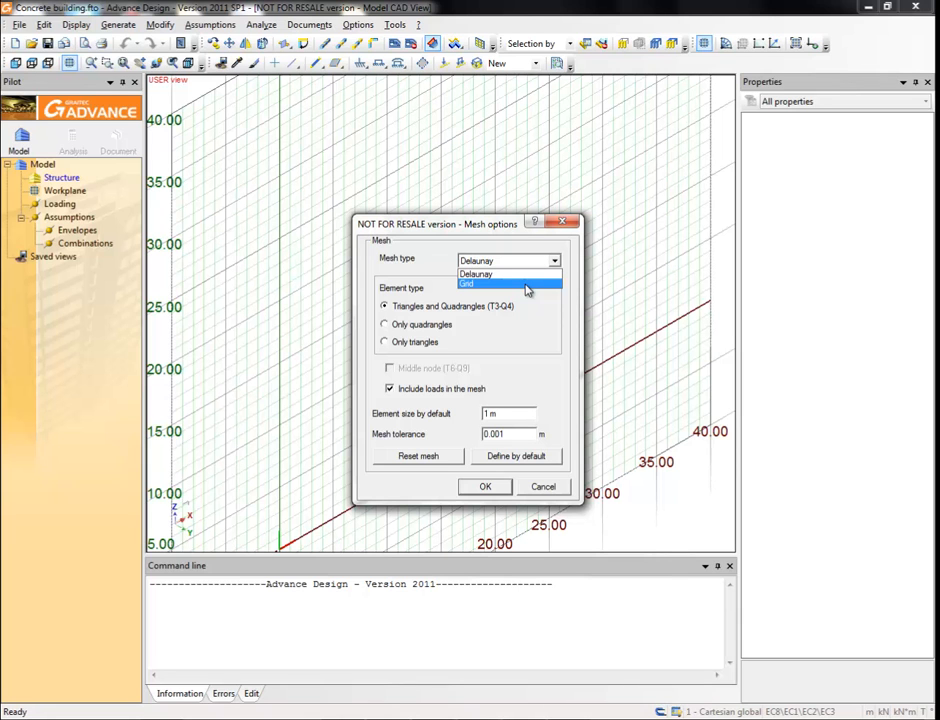
click(527, 284)
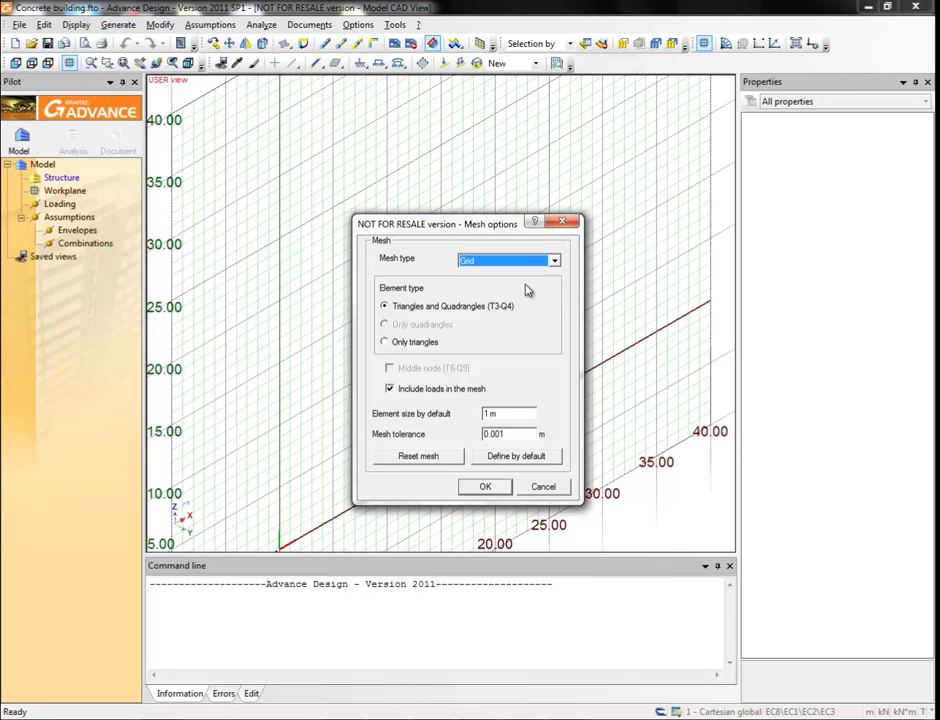
click(484, 488)
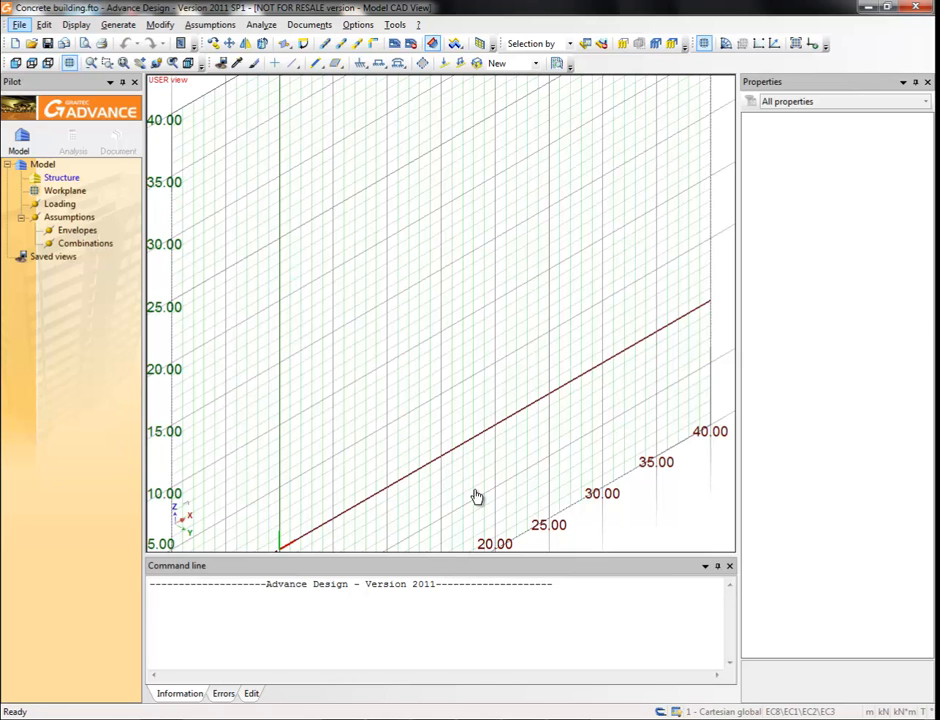
- Create a subsystem named "Ground floor" under Structure
right_click(60, 181)
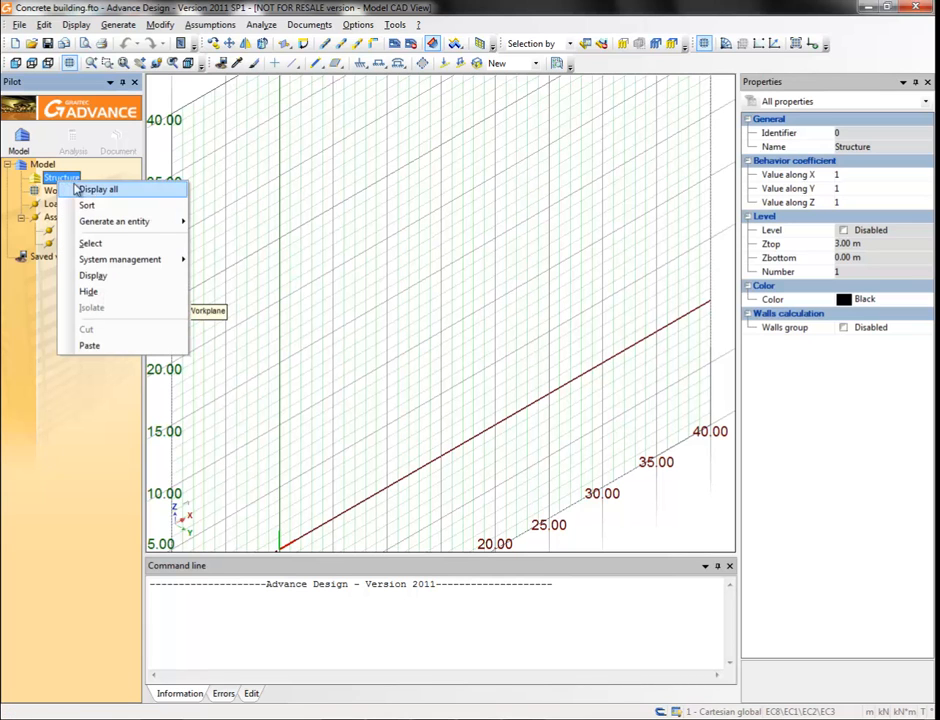
mouse_move(160, 264)
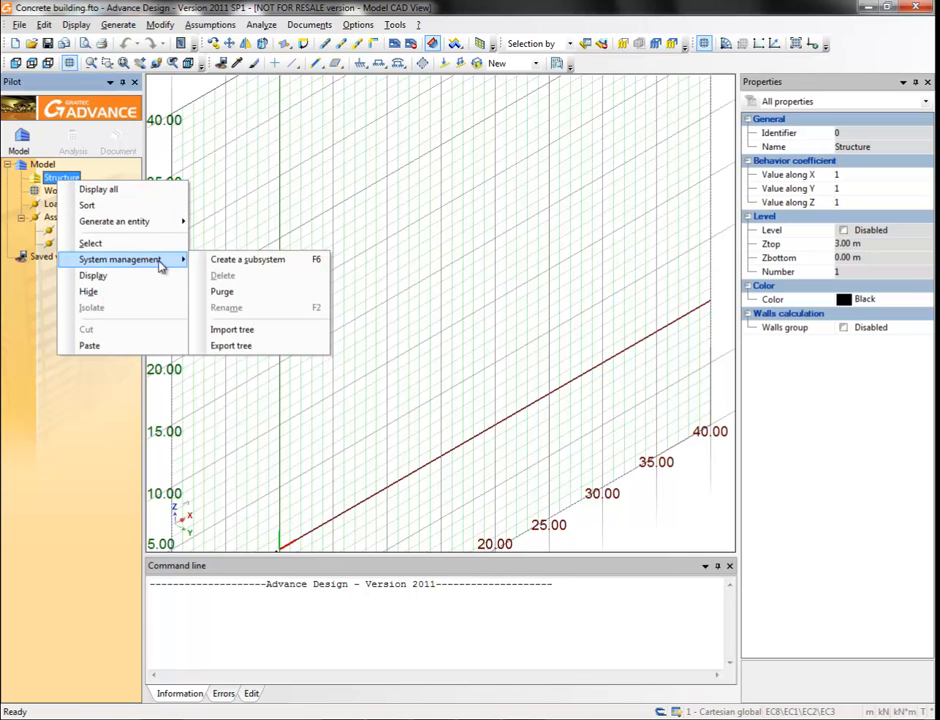
click(218, 261)
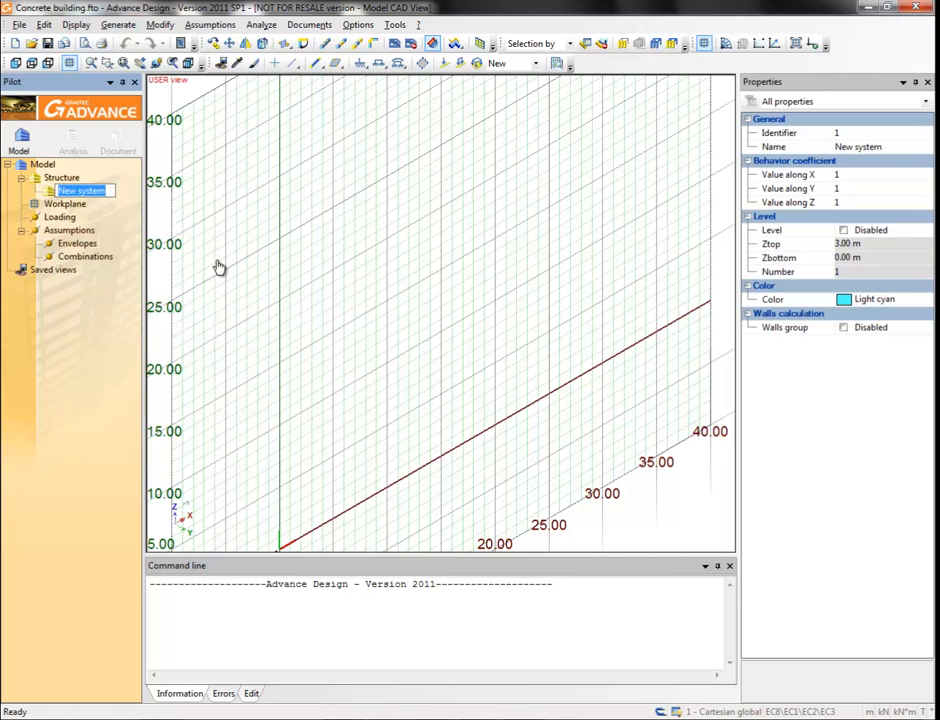
text(G)
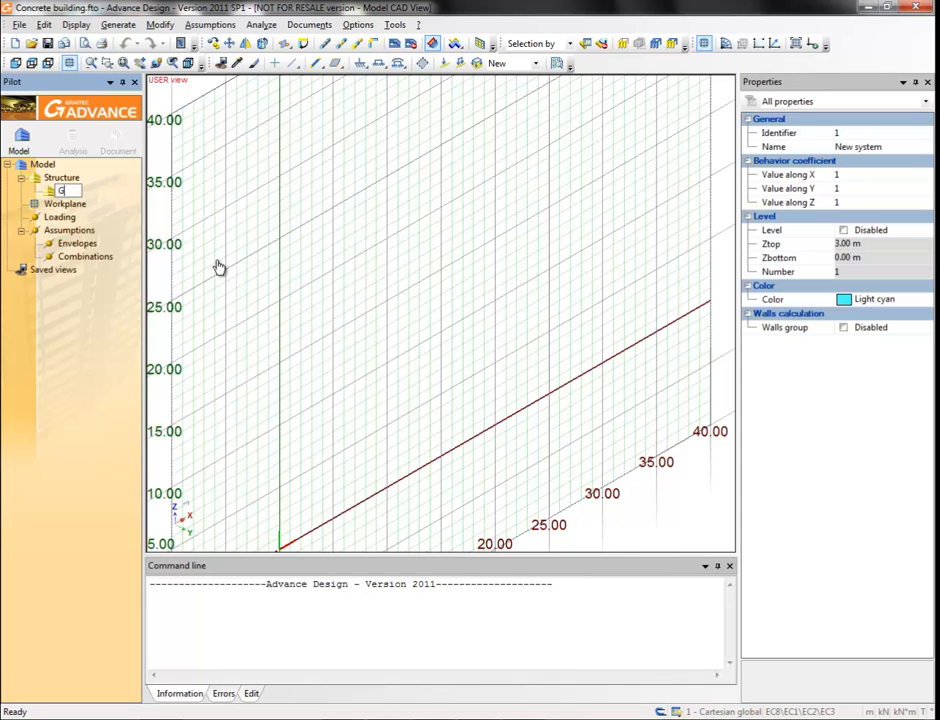
text(round floo)
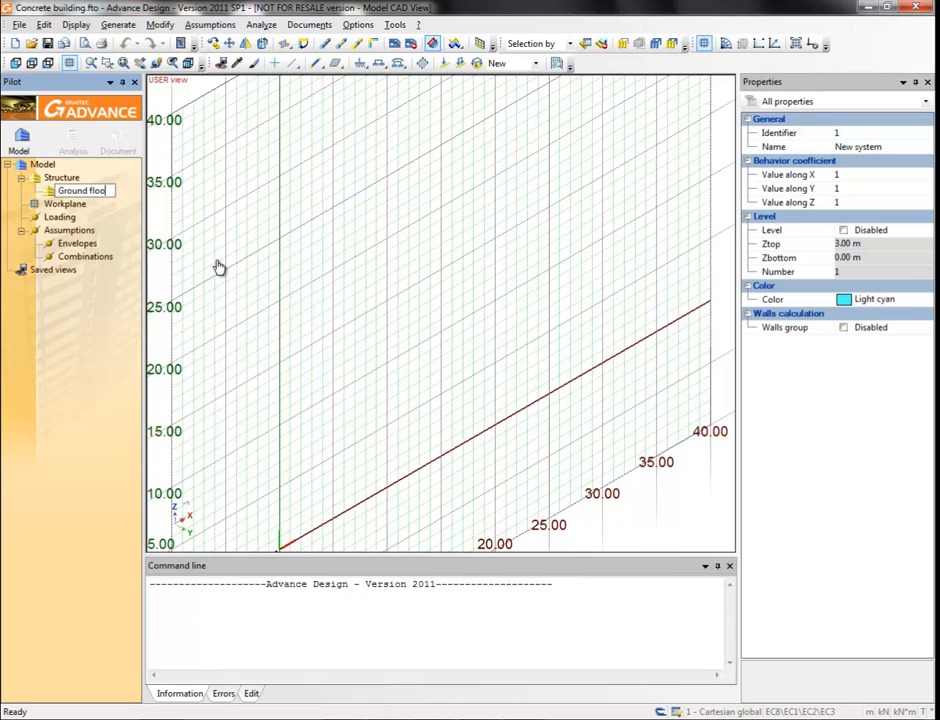
text(r)
- Add another subsystem under Structure and name it "Storey 1"
click(58, 180)
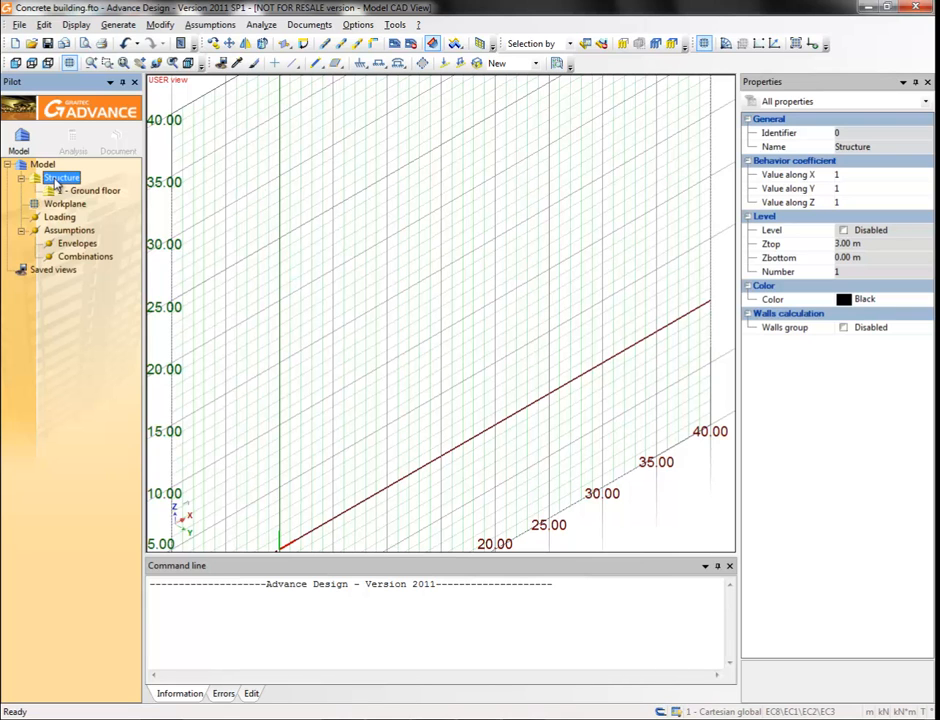
key(F6)
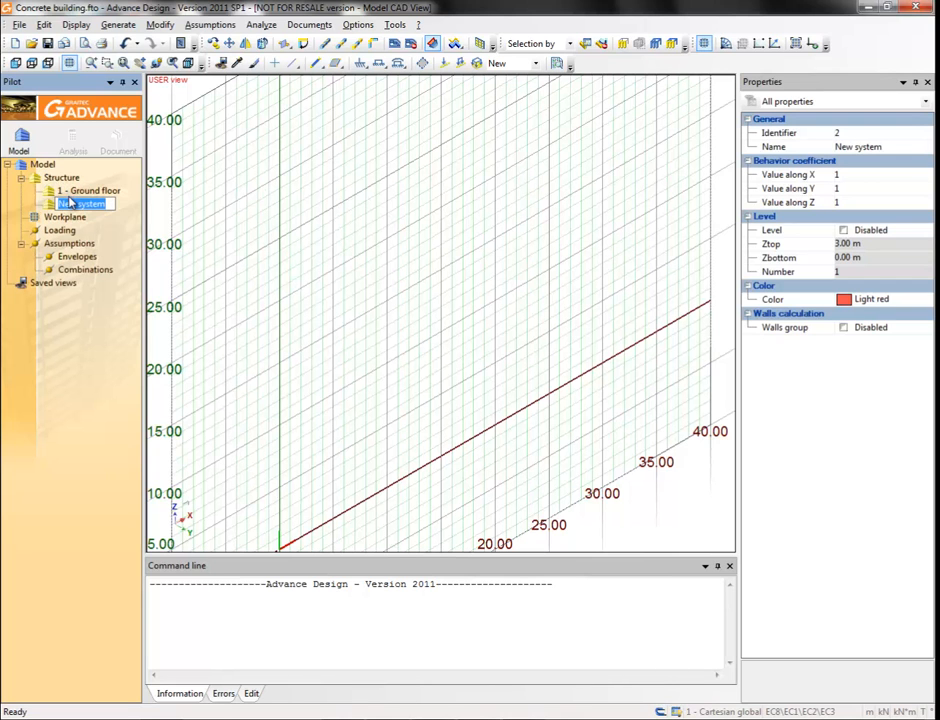
text(S)
text(tr)
text(rey )
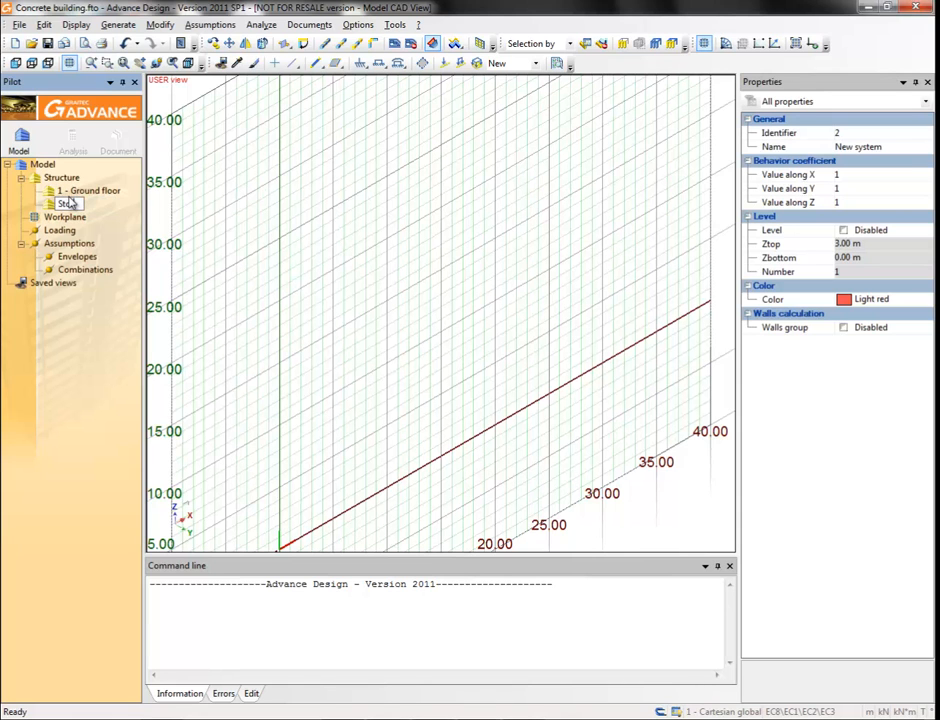
text(1)
- Add a further subsystem under Structure and name it "Storey 2"
click(68, 178)
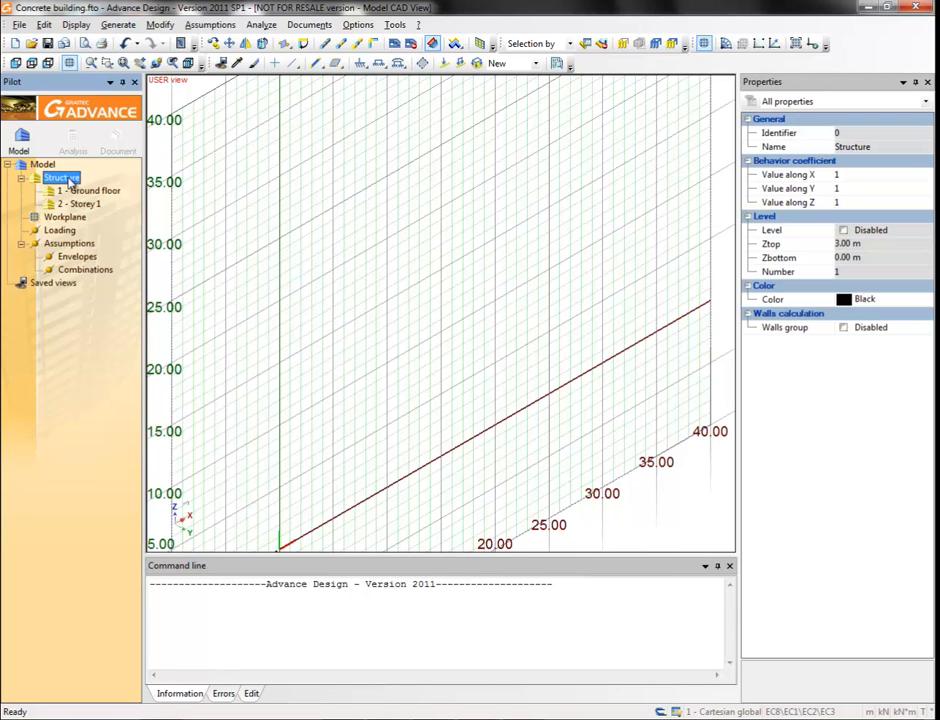
key(F6)
text(Storey 2)
- Create a subsystem named "Foundations" within the Ground floor system
click(97, 191)
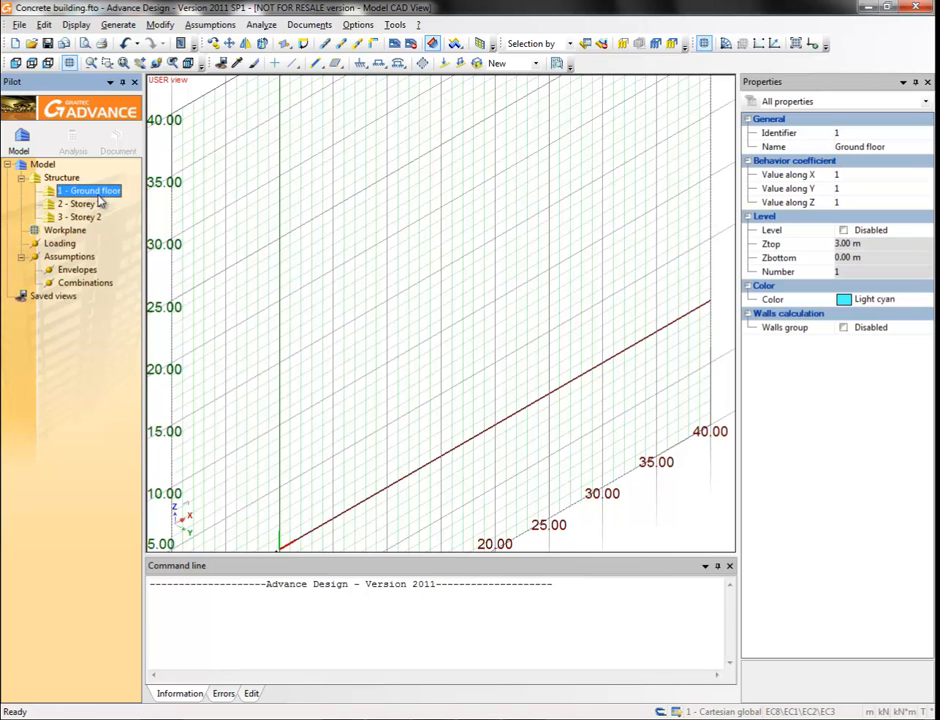
right_click(103, 193)
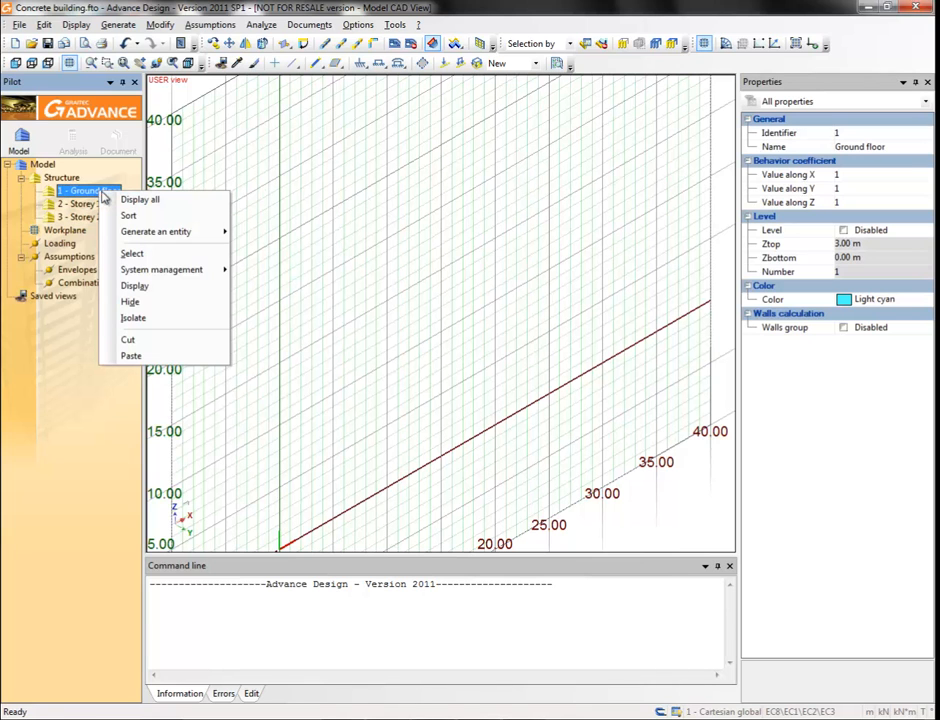
mouse_move(178, 271)
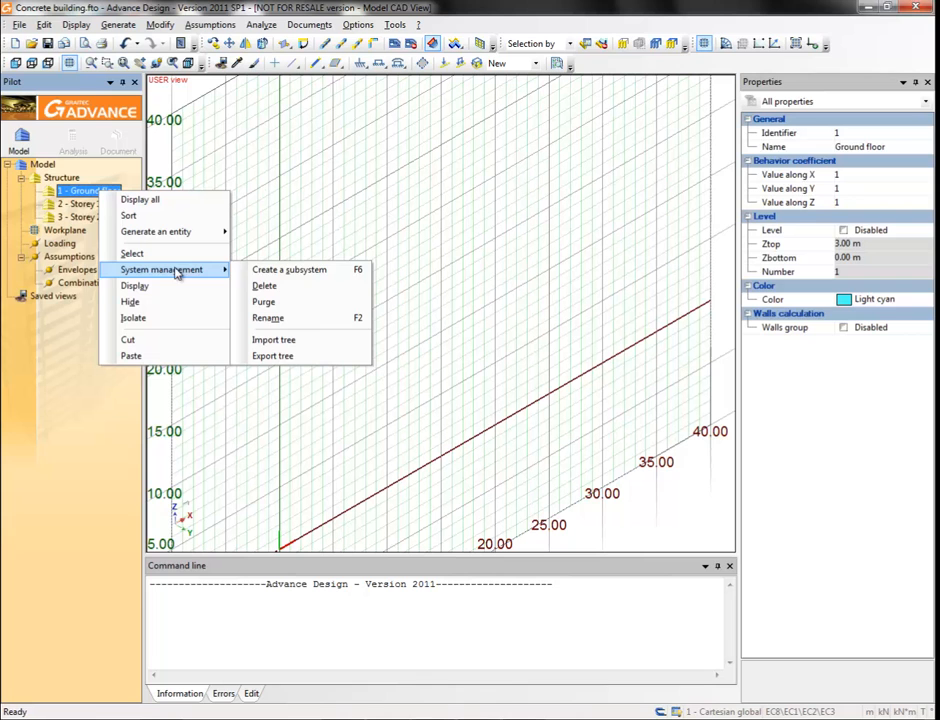
click(261, 271)
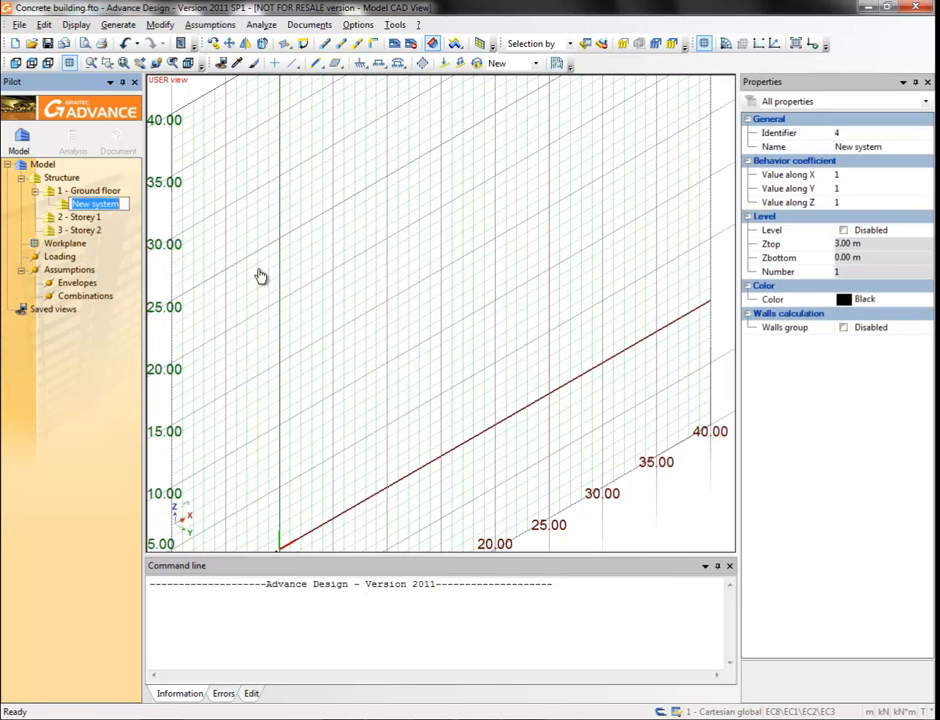
text(Foundations)
- Add two more subsystems named "Beams" and "Walls" to the Ground floor system
click(101, 195)
key(F6)
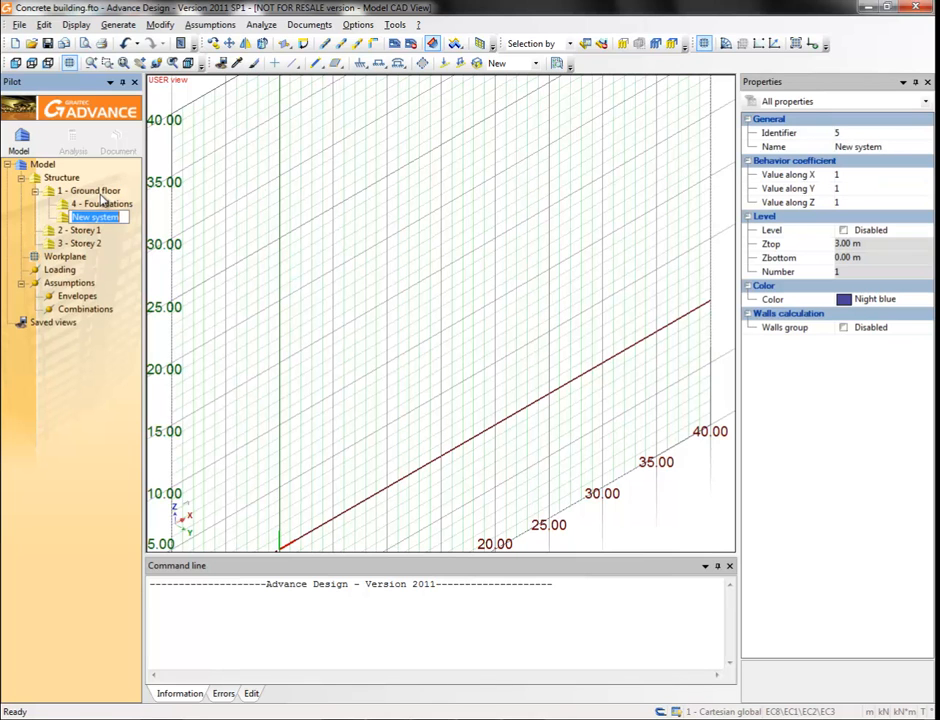
text(Beams)
click(101, 193)
key(F6)
text(Walls)
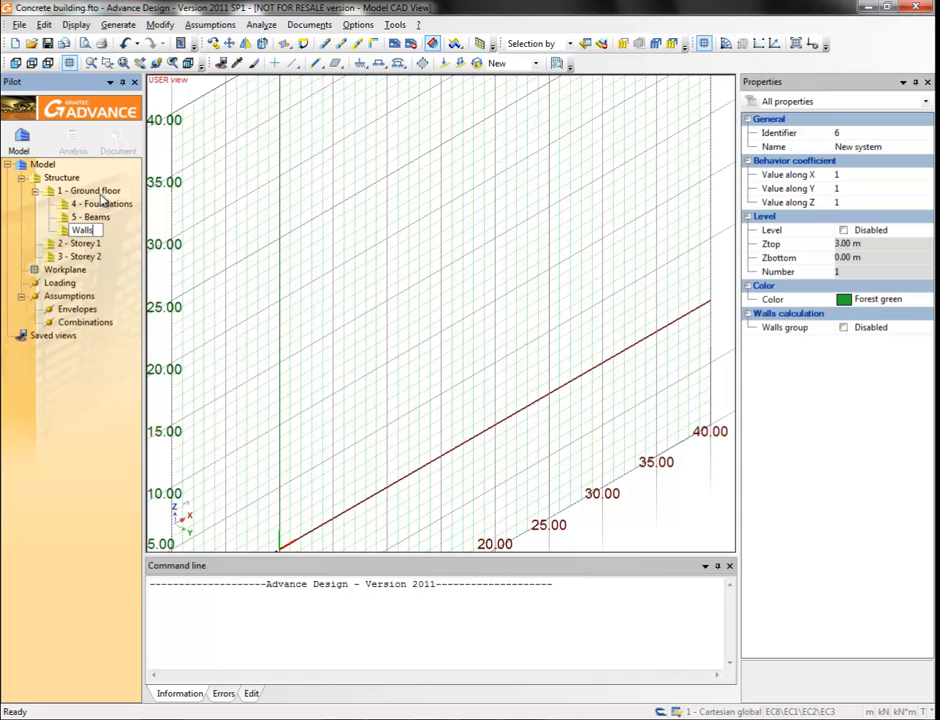
- Create the subsystems "Beams" and "Walls" within the Storey 1 system
click(82, 246)
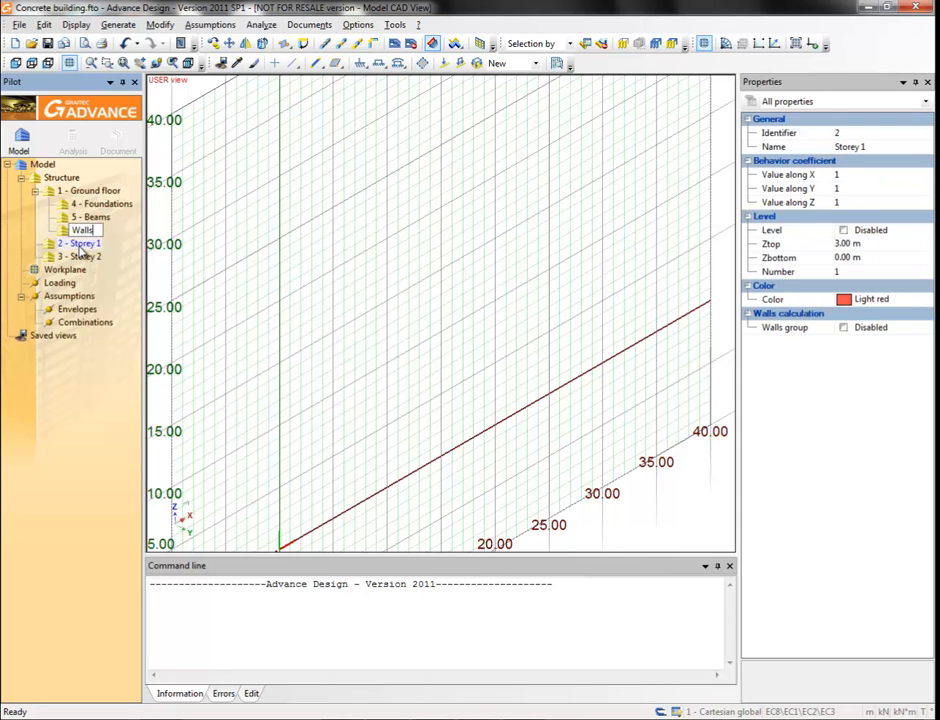
right_click(82, 246)
click(189, 325)
text(Beams)
key(Return)
text(Walls)
key(Return)
- Create the subsystems "Beams" and "Walls" within the Storey 2 system
text(Beams)
click(88, 284)
key(F6)
text(Walls)
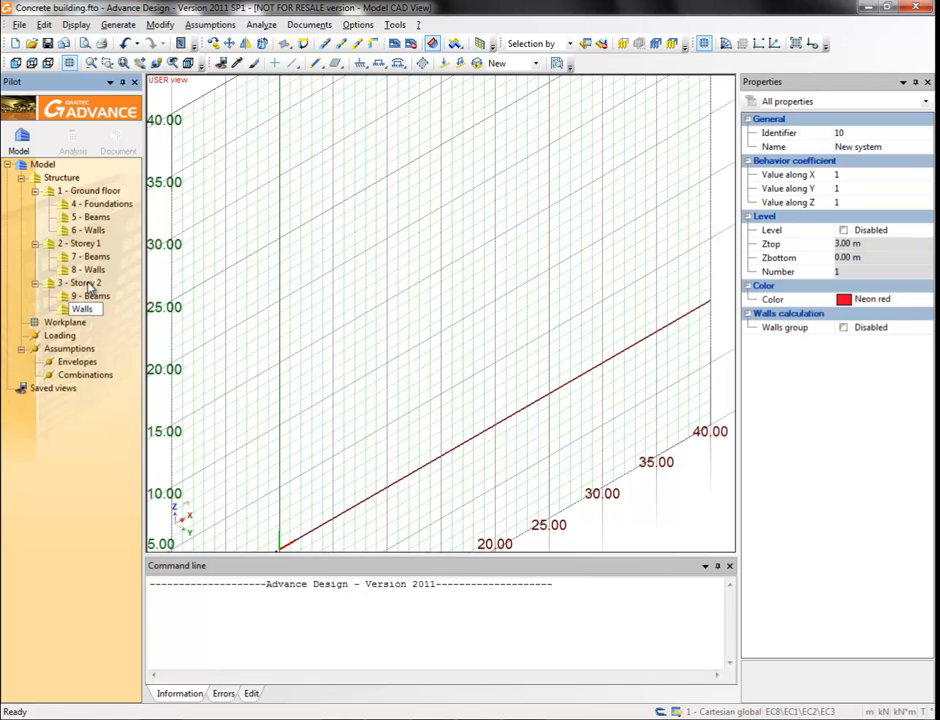
click(88, 285)
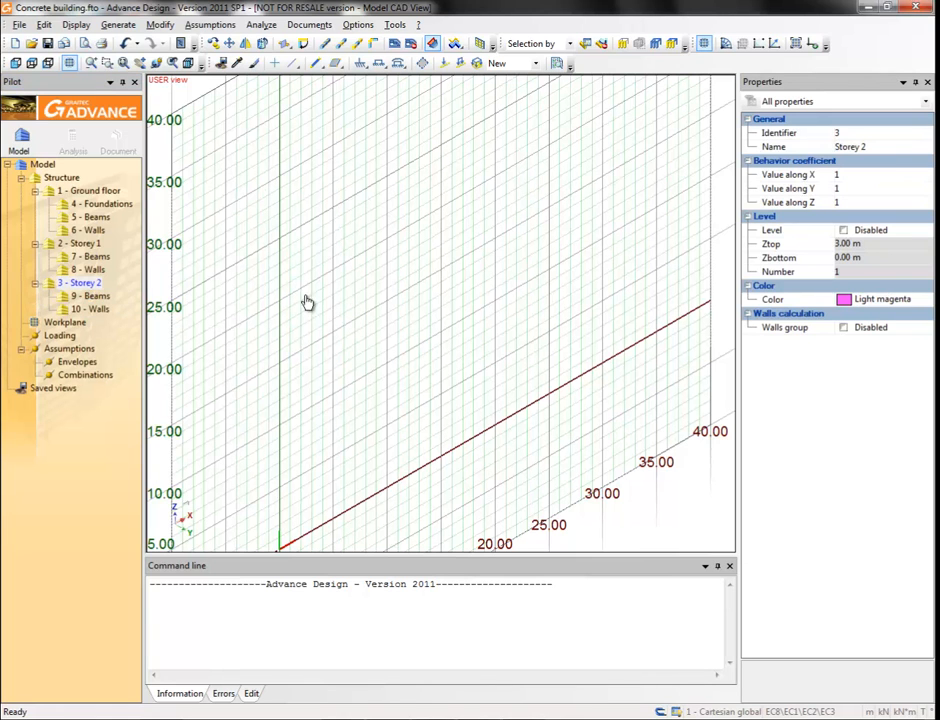
- Enable the level for the Ground floor system and set its upper altitude to 4.5 m
click(92, 191)
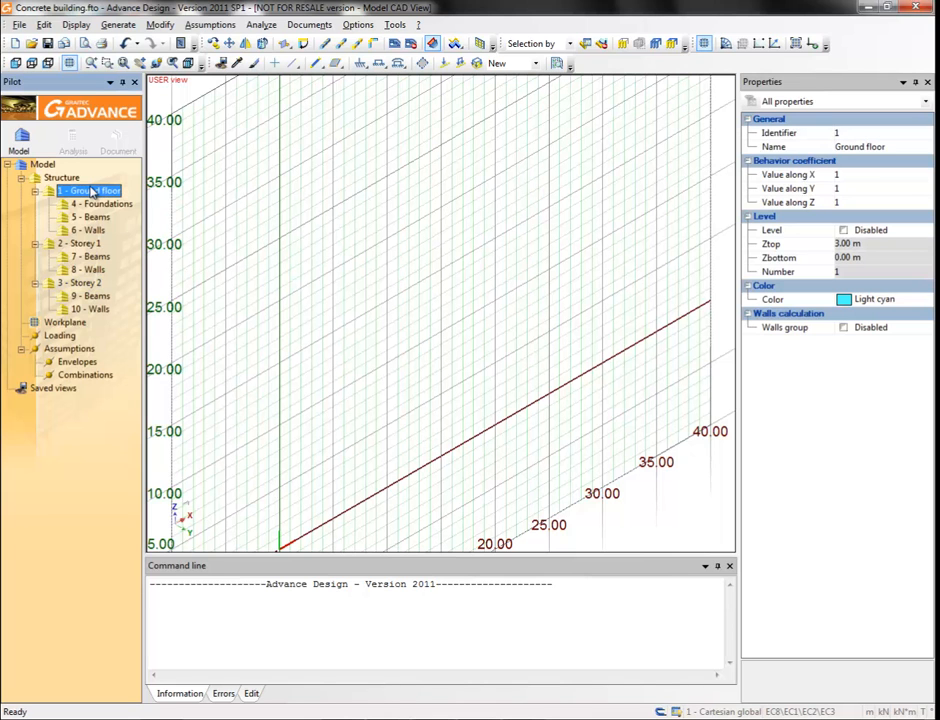
click(843, 231)
click(846, 243)
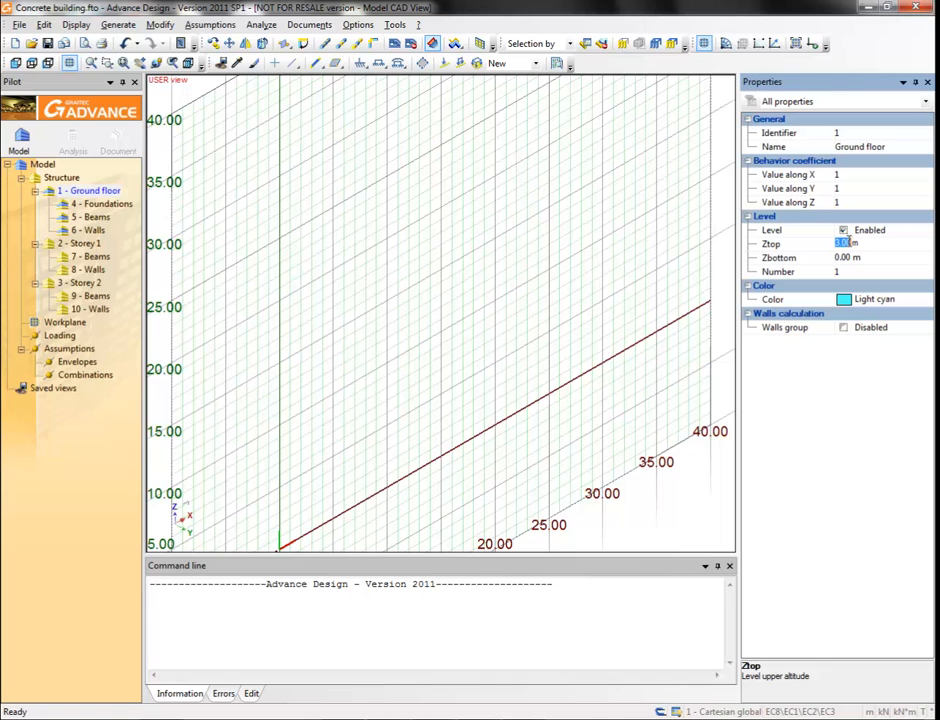
text(4.5)
- Enable the level for the Storey 1 system with an upper altitude of 9 m and a lower altitude of 4.5 m
click(78, 244)
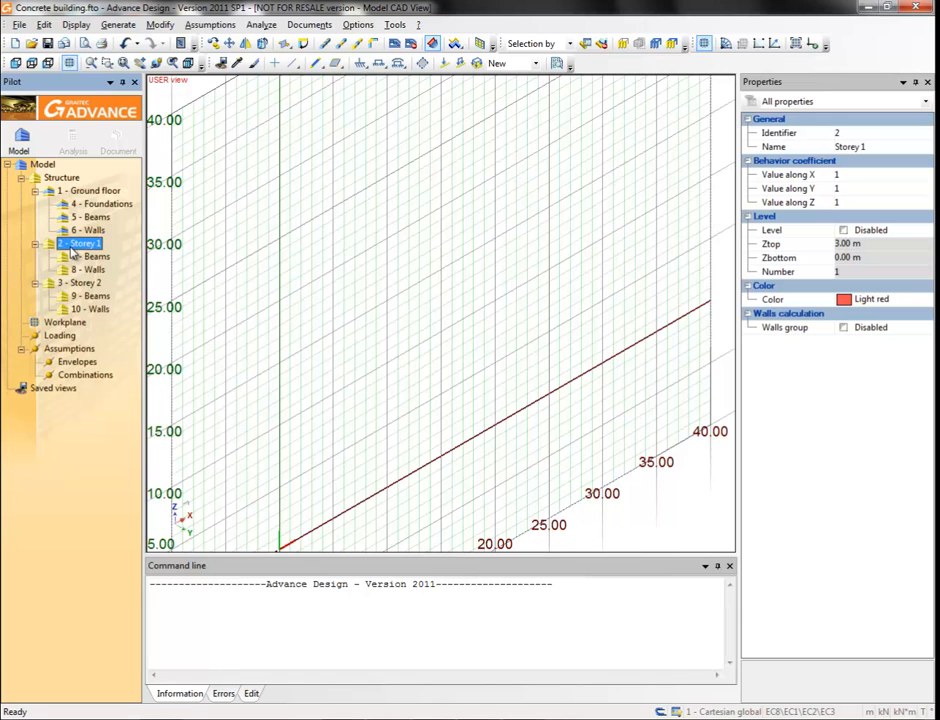
click(843, 230)
click(847, 245)
text(9)
click(845, 257)
text(4.5)
key(Return)
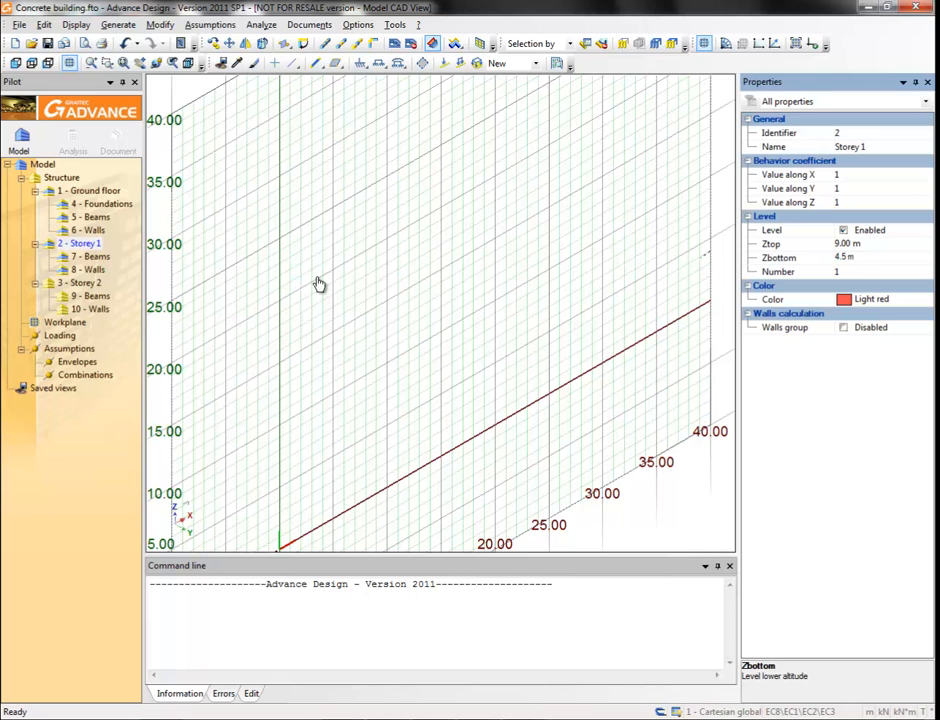
- Enable the level for the Storey 2 system with an upper altitude of 12.5 m and a lower altitude of 9 m
click(80, 285)
click(843, 230)
click(843, 243)
text(12.5)
key(Return)
click(846, 257)
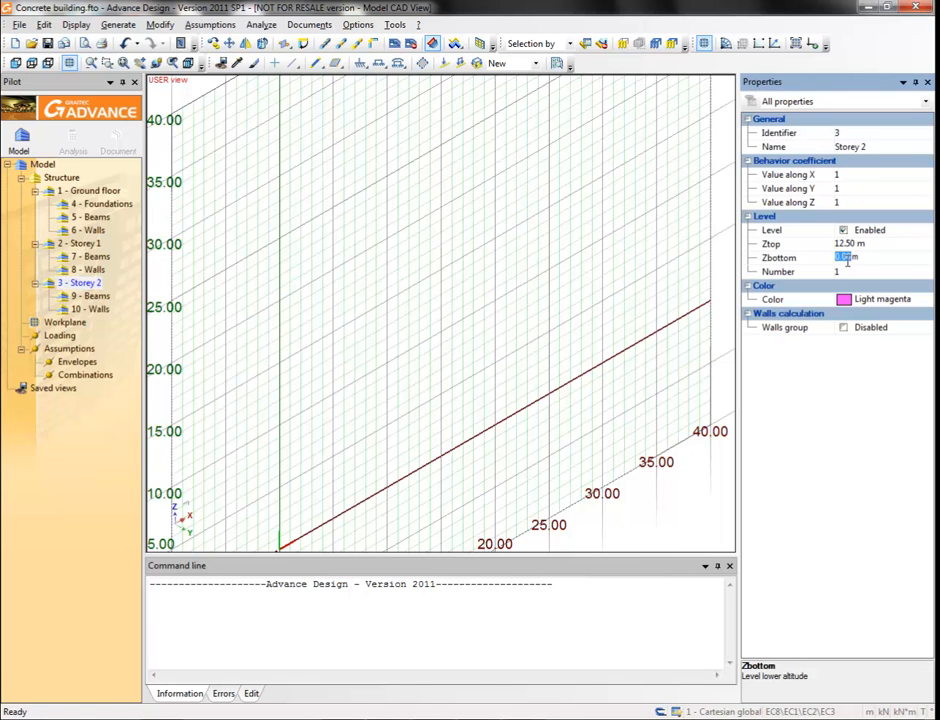
text(9m)
click(782, 220)
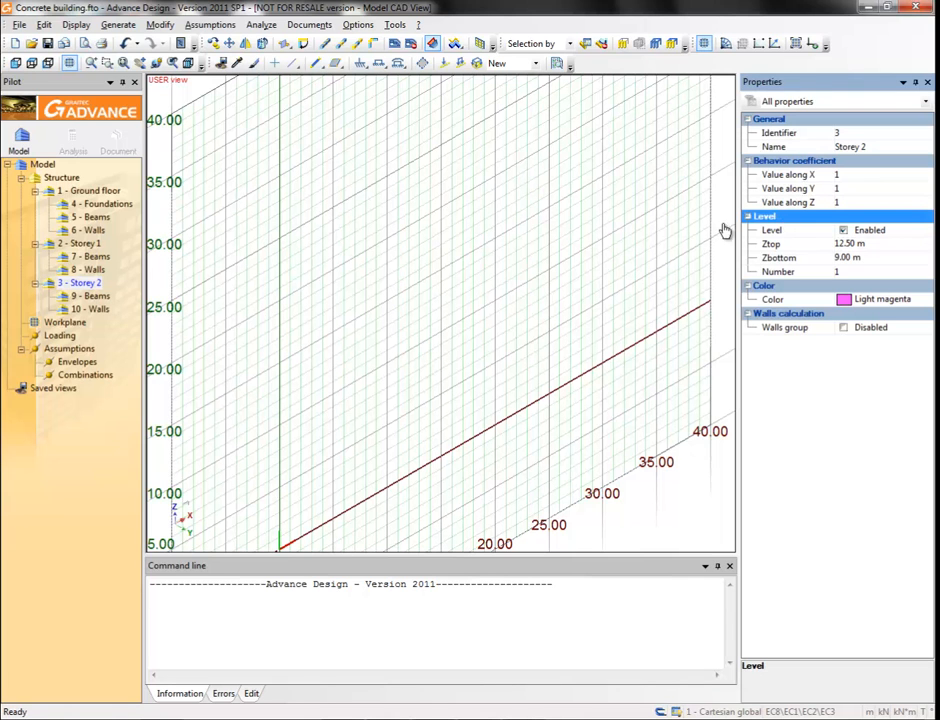
click(562, 253)
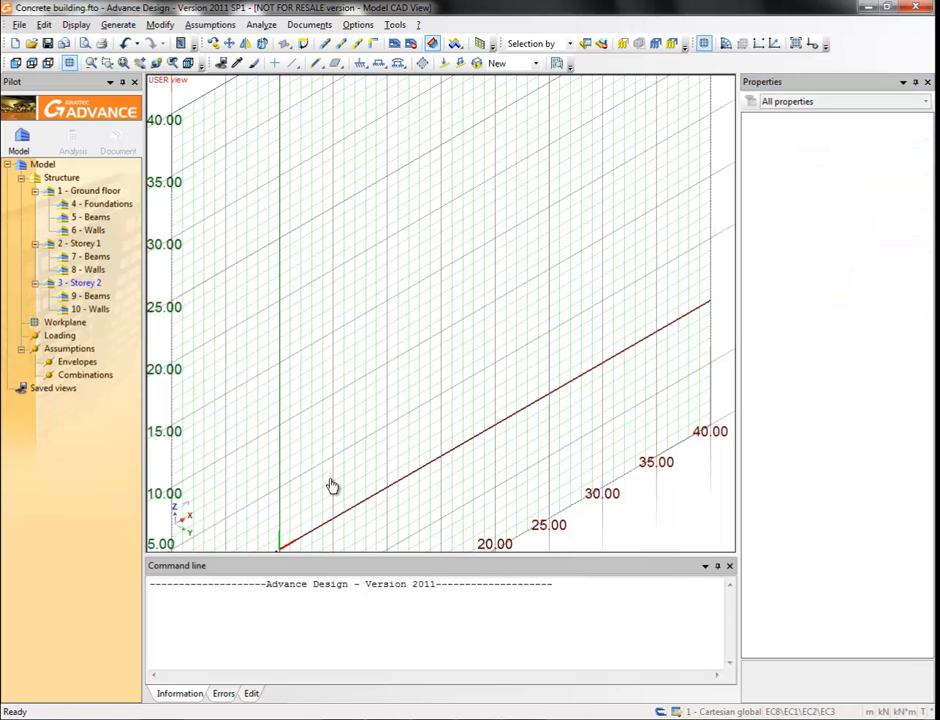
- Set the workplane's Cartesian spacing to 3 m along both the abscissa and the ordinate
click(282, 538)
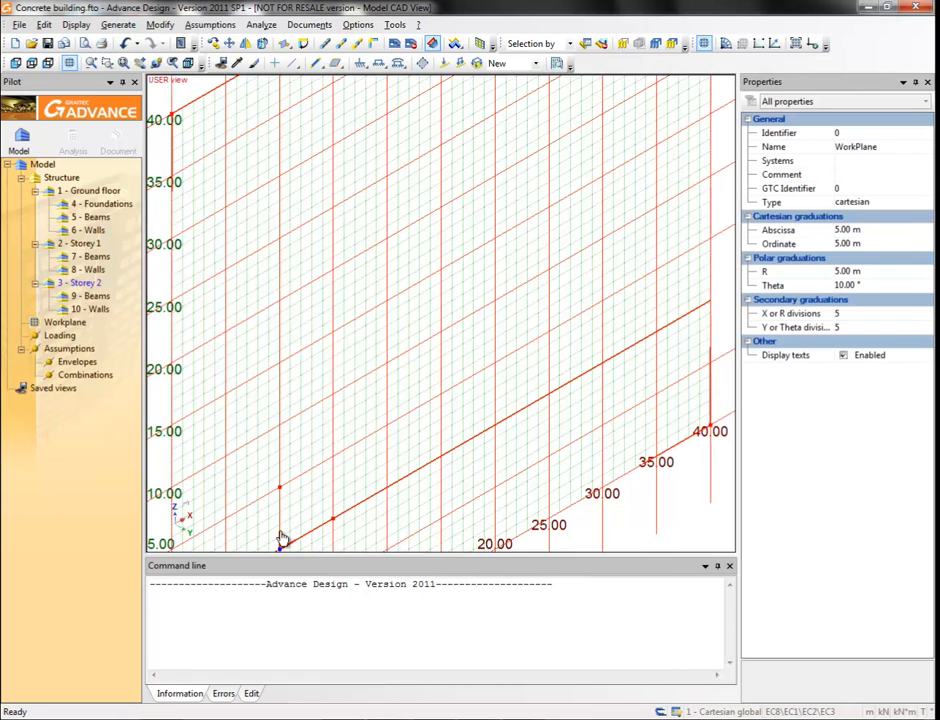
click(883, 235)
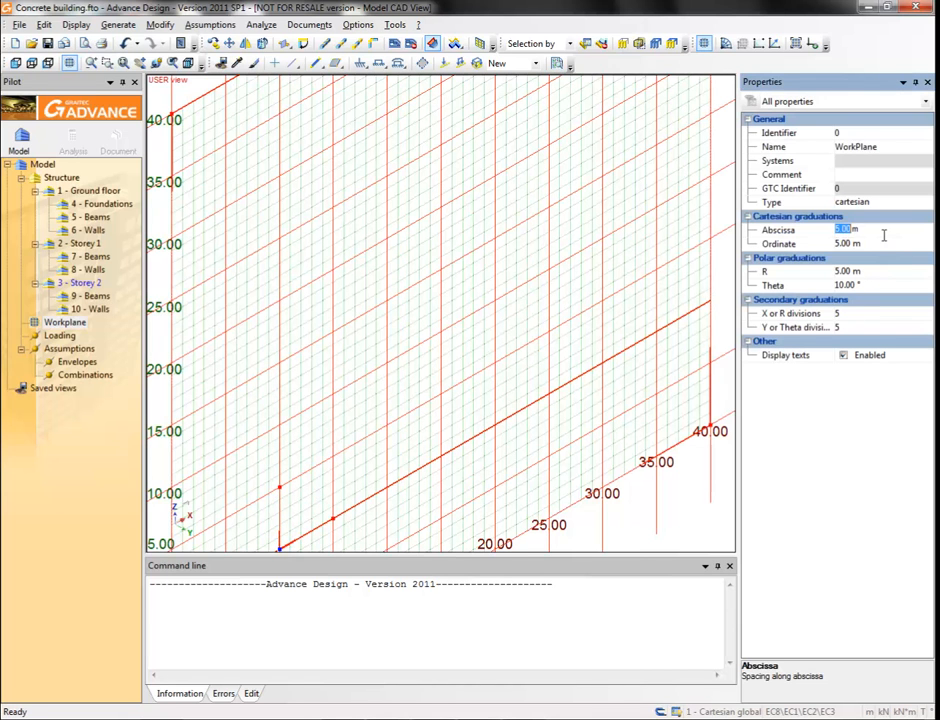
text(3)
click(879, 244)
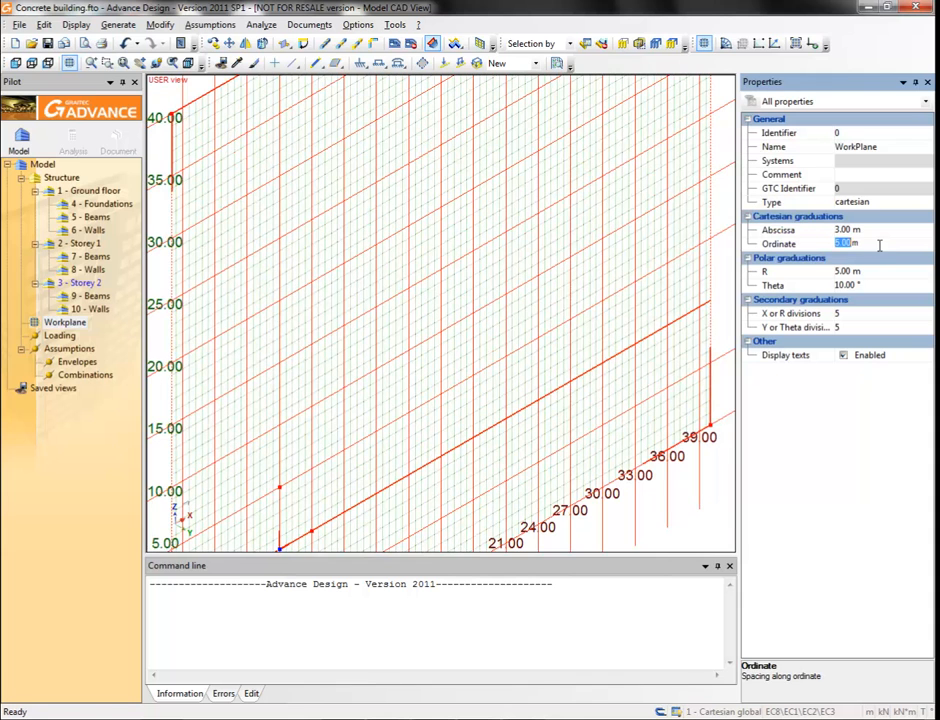
text(3)
click(846, 262)
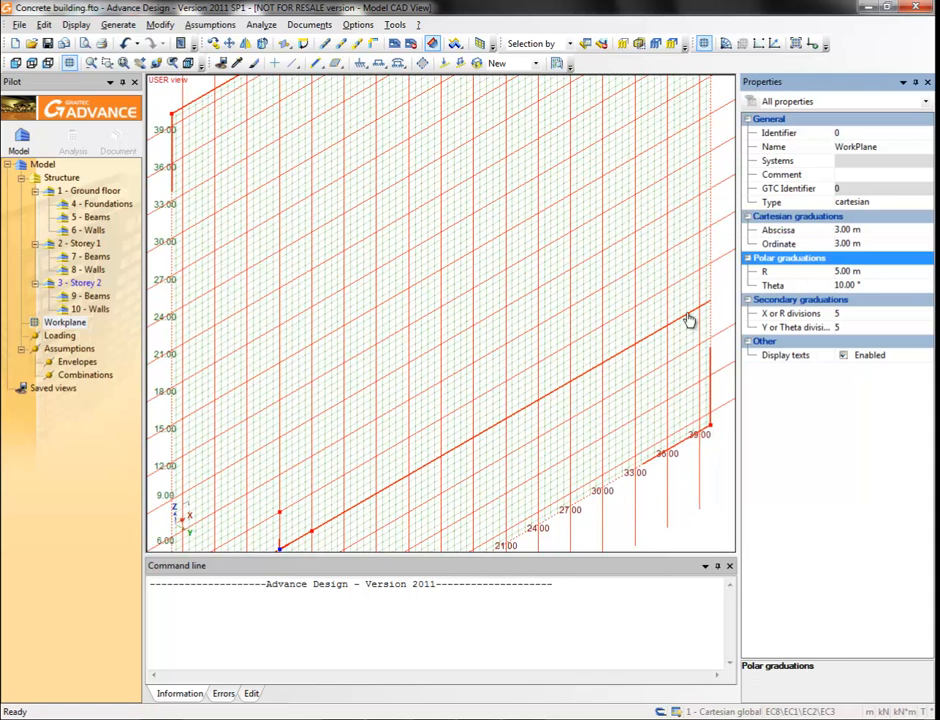
click(479, 365)
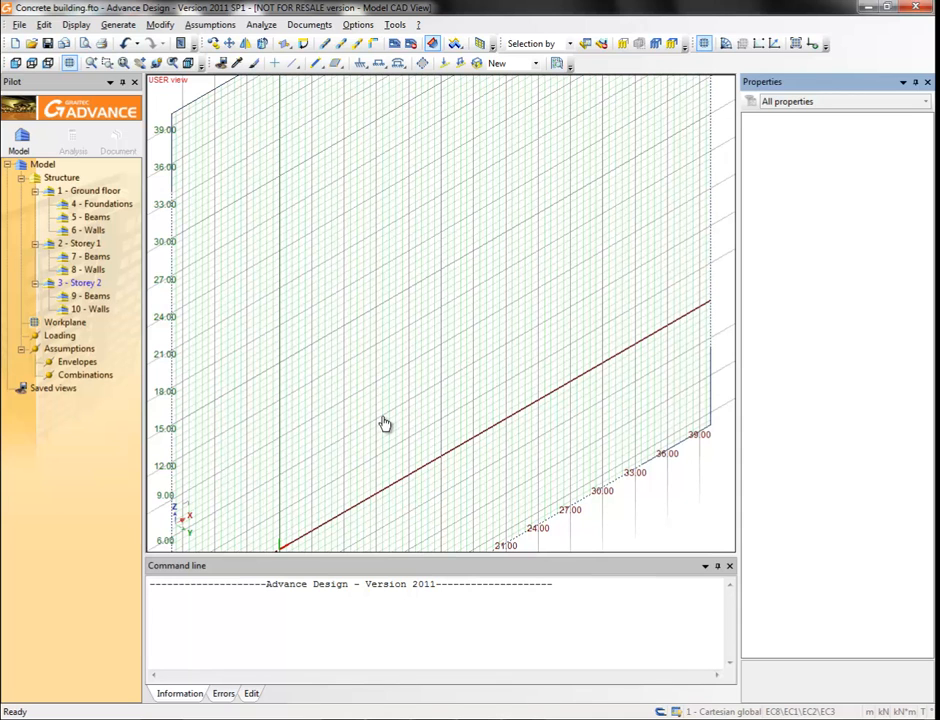
- Display the Predefined views tools and switch the model to the right view
right_click(318, 64)
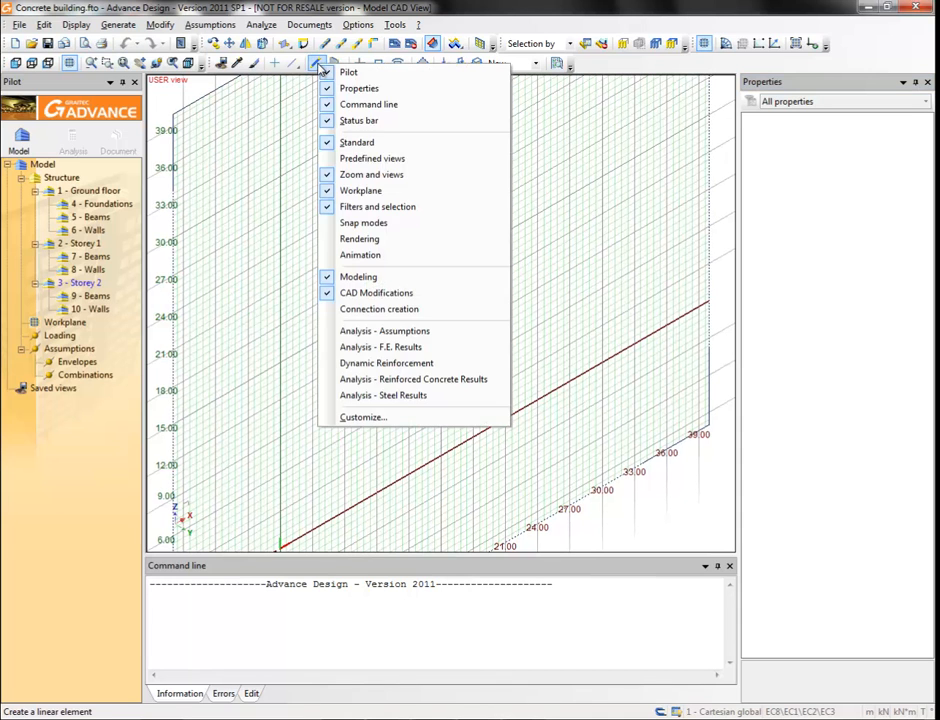
click(350, 162)
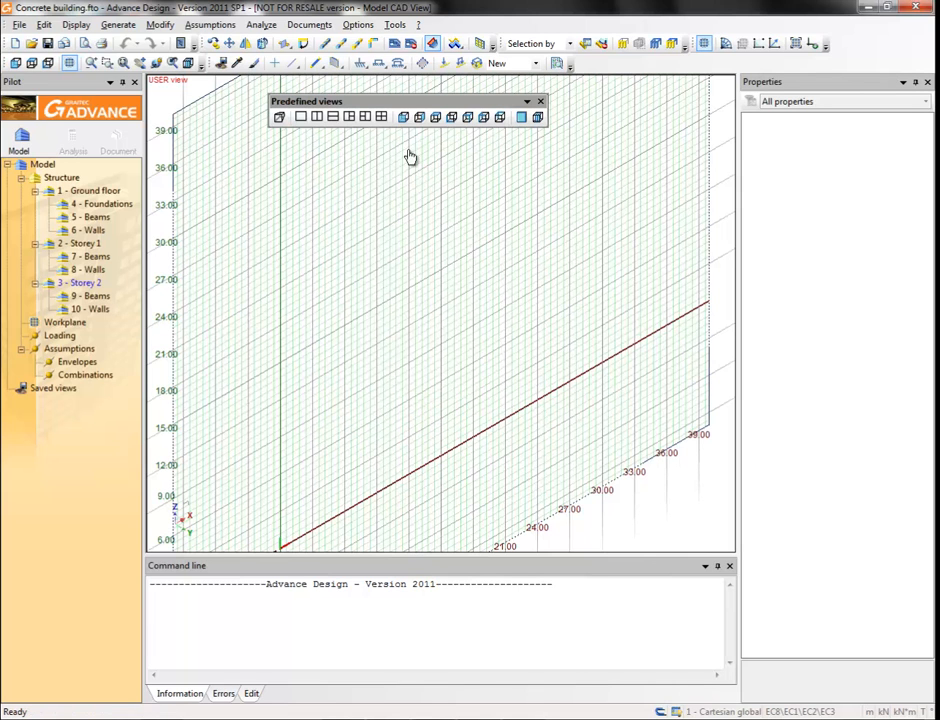
click(420, 118)
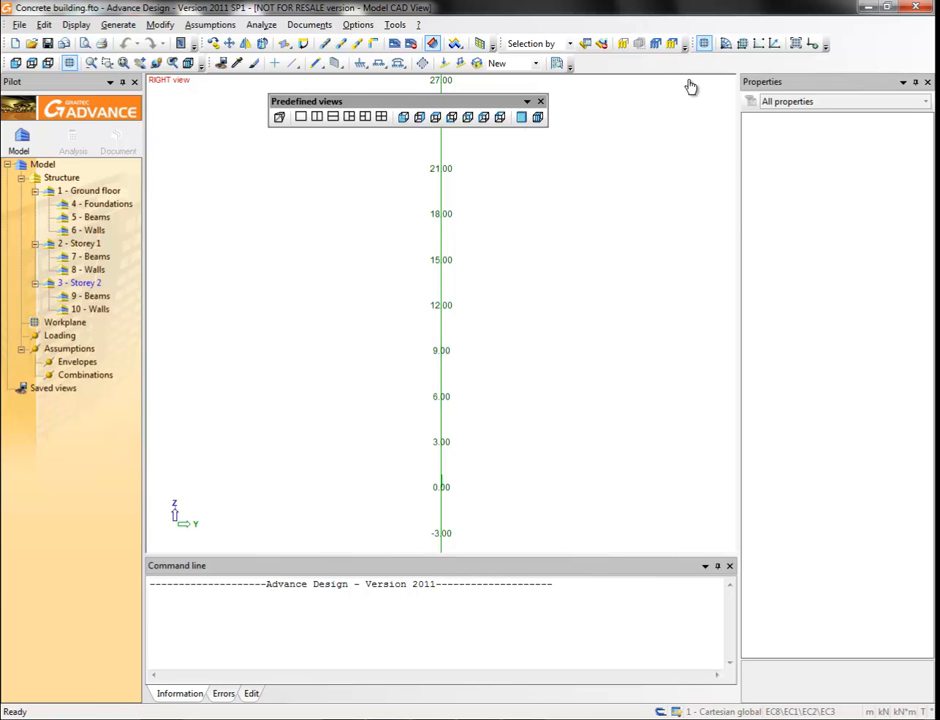
- Define the workplane by projection on the active right view and fit it in the drawing area
click(742, 44)
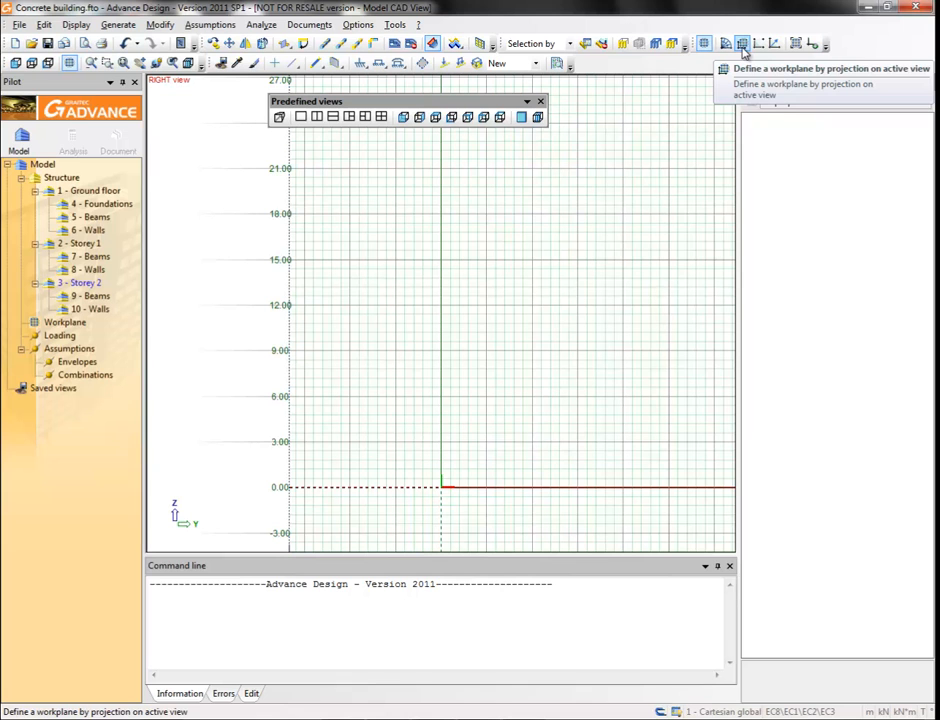
click(124, 63)
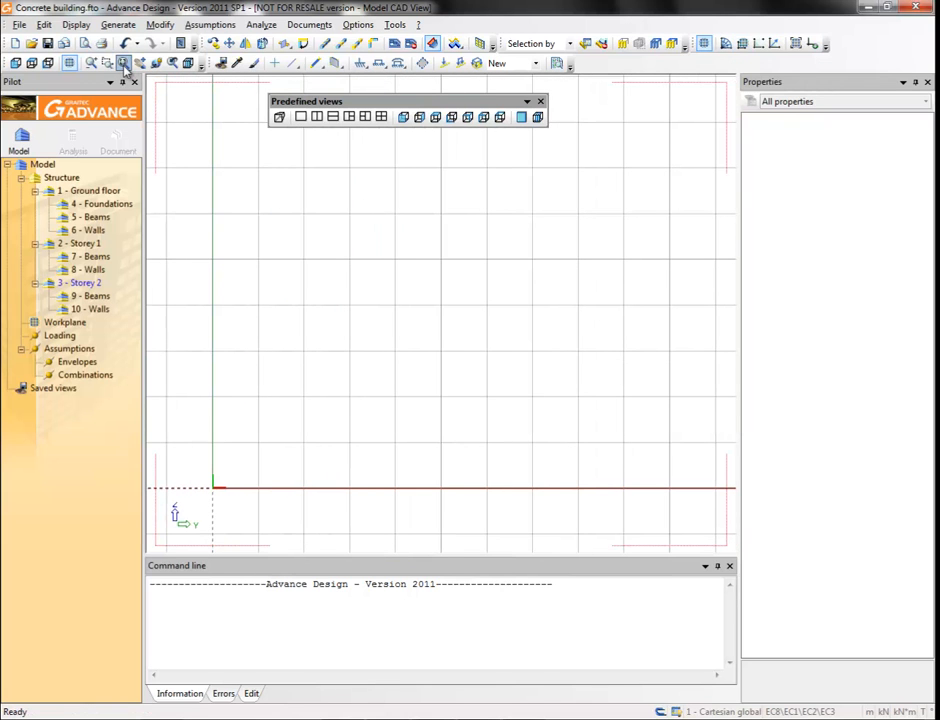
click(124, 63)
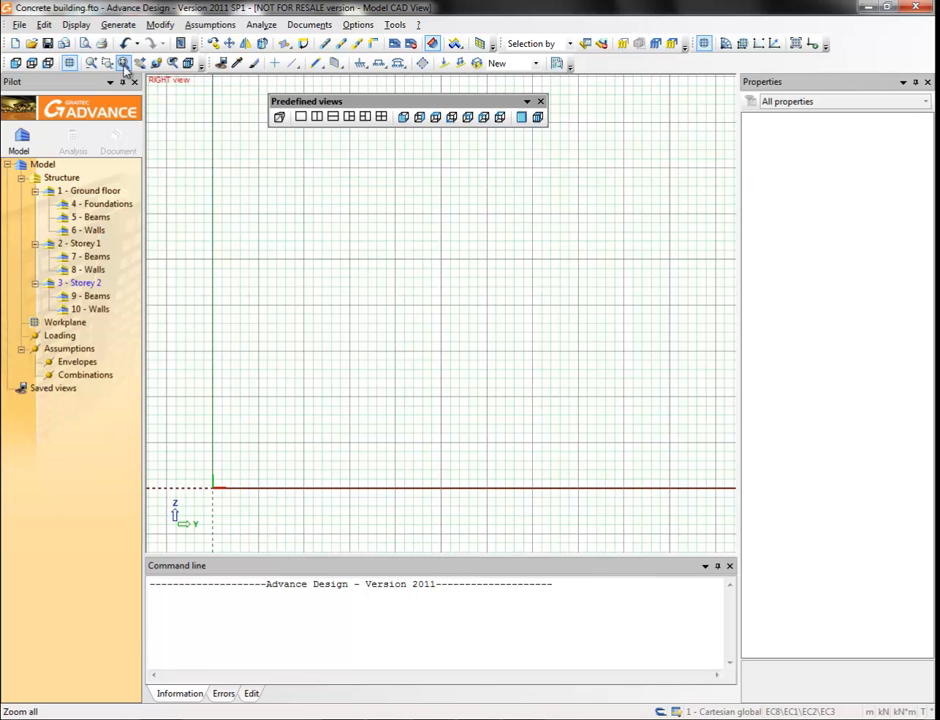
- Create a 180 mm thick vertical planar element, 1.5 m wide, from the workplane origin in the Ground floor Walls system
click(88, 231)
drag(336, 63, 338, 97)
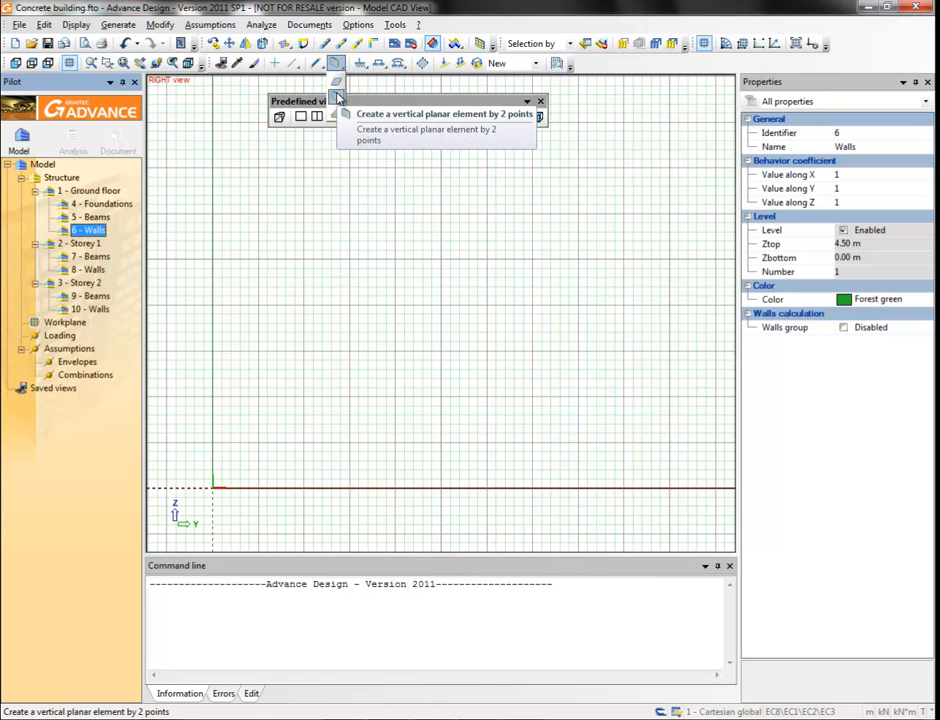
click(338, 97)
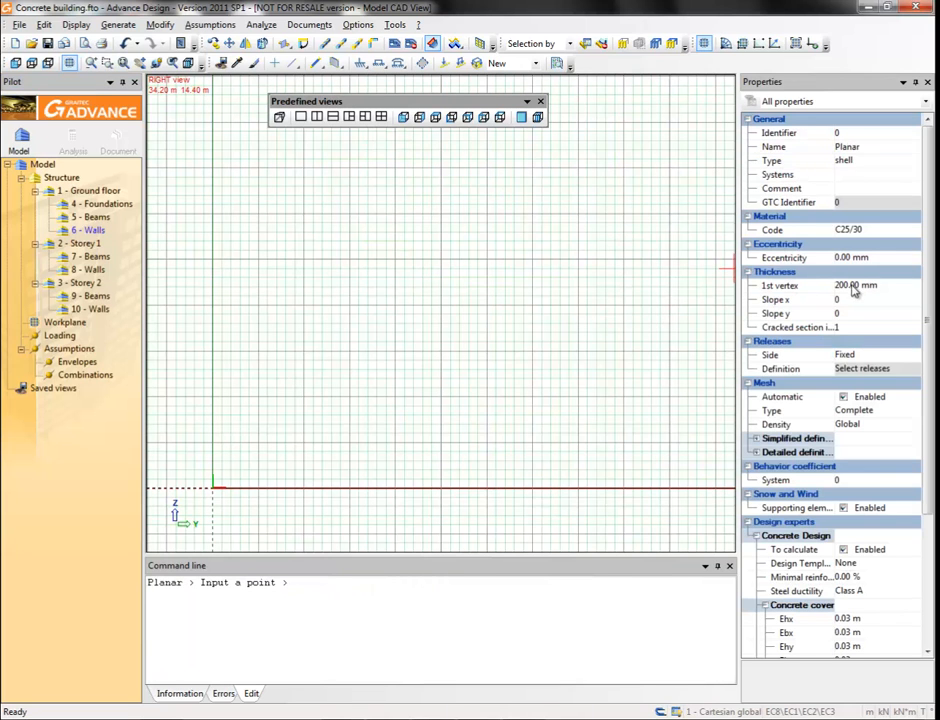
click(852, 286)
text(1)
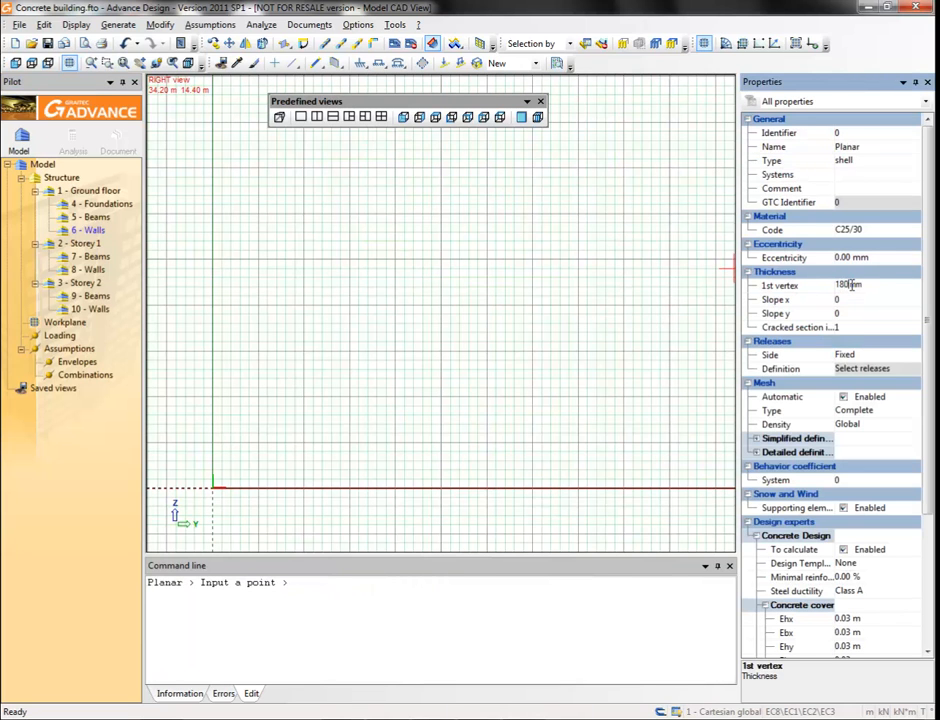
text(80)
key(Return)
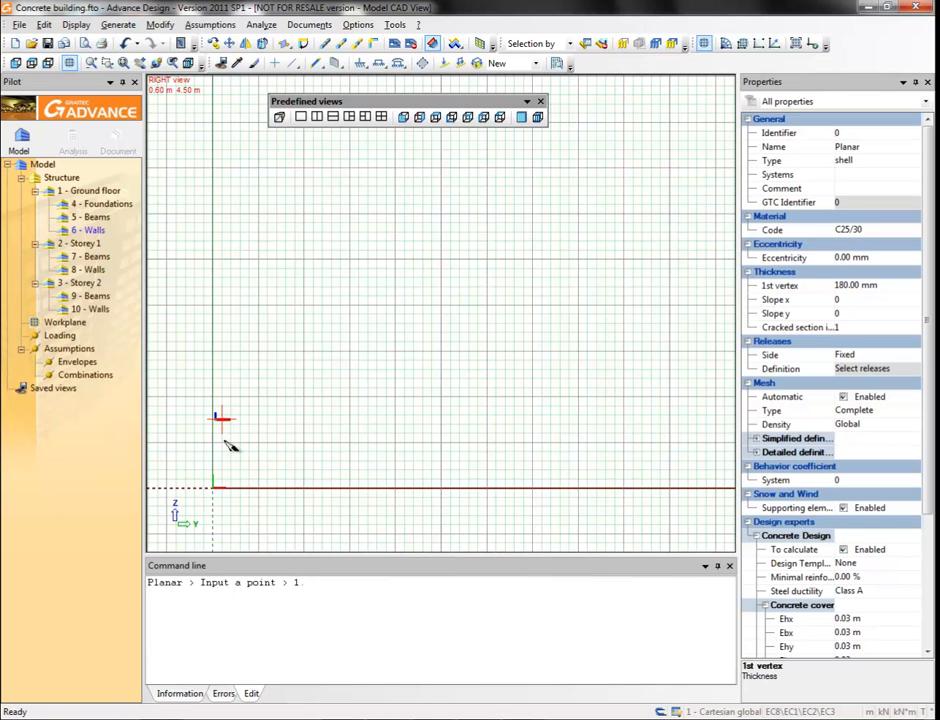
key(Return)
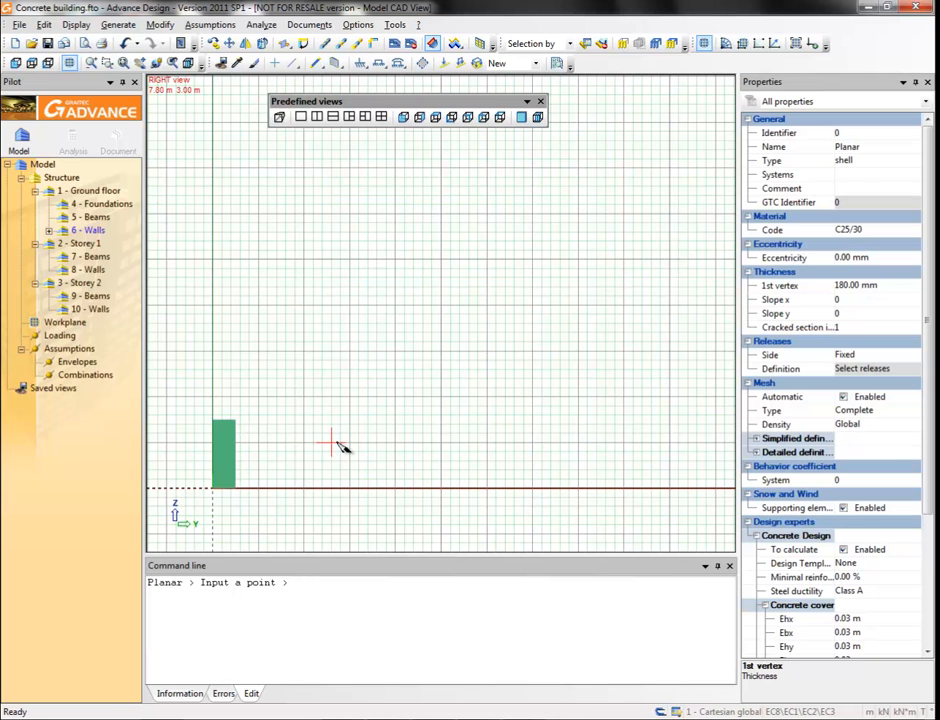
key(Escape)
- Copy the new wall once with the translation vector 0 4.5 0
click(232, 456)
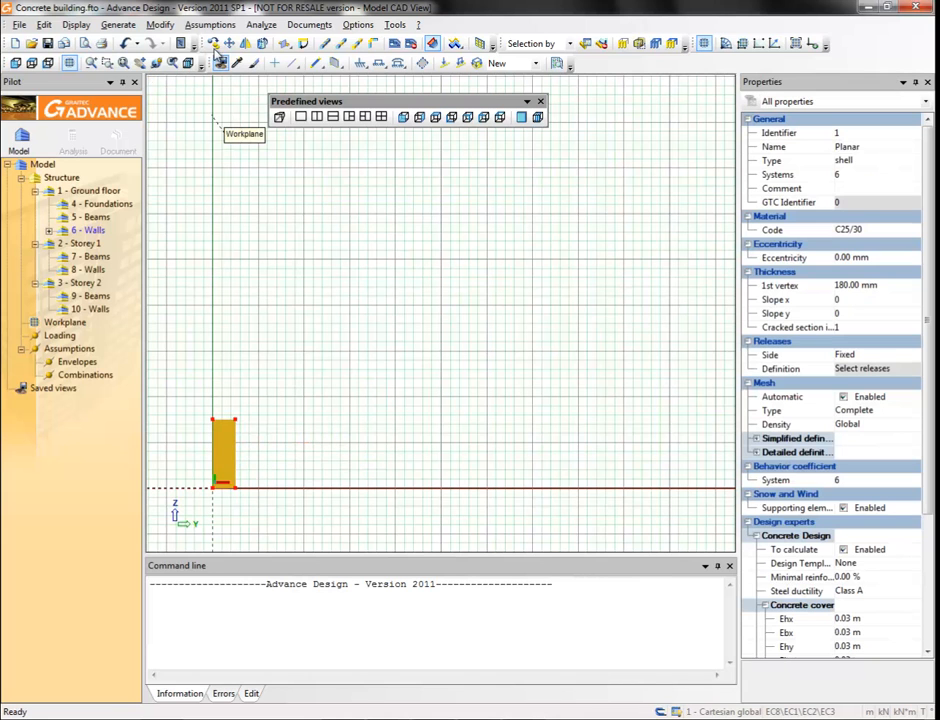
click(214, 44)
double_click(280, 136)
text(4.5 0)
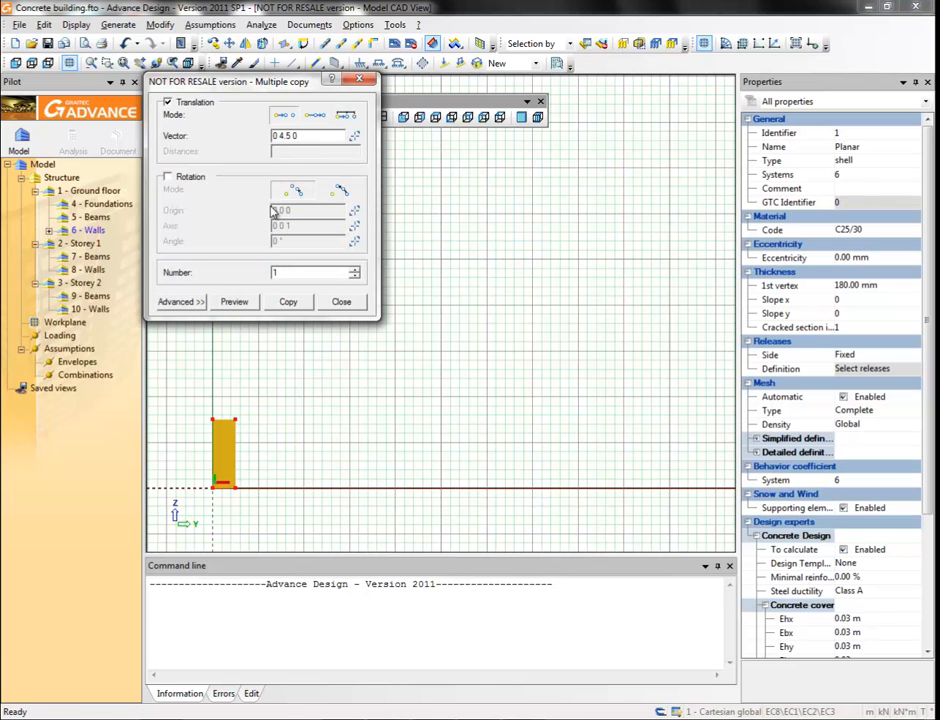
click(234, 301)
click(288, 302)
click(341, 303)
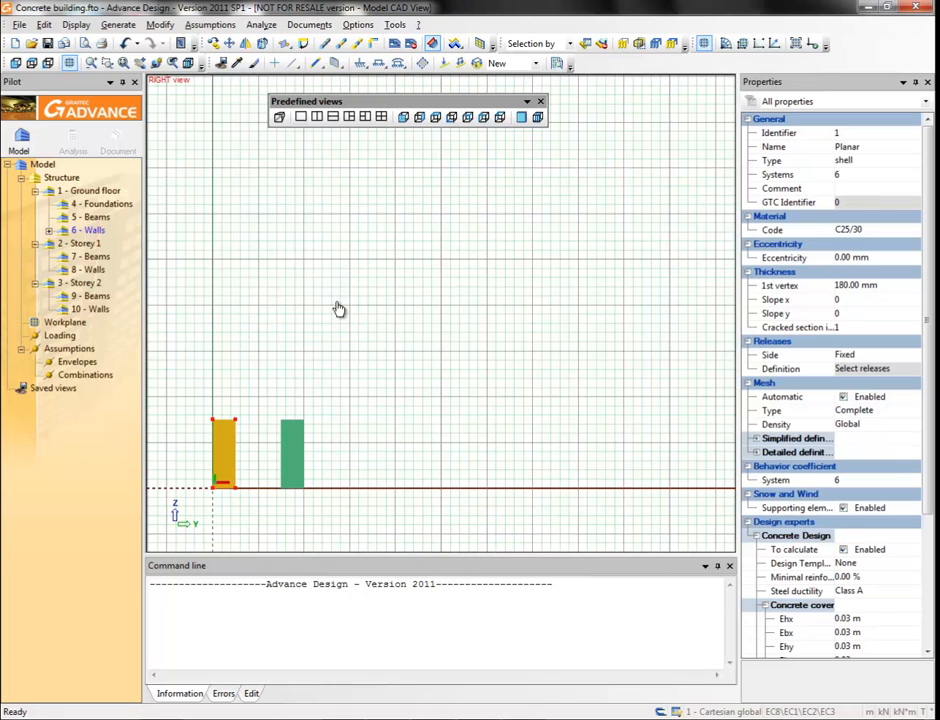
- Widen the first wall by moving its upper and lower outer corners 1.5 m along Y towards the copied wall
click(236, 422)
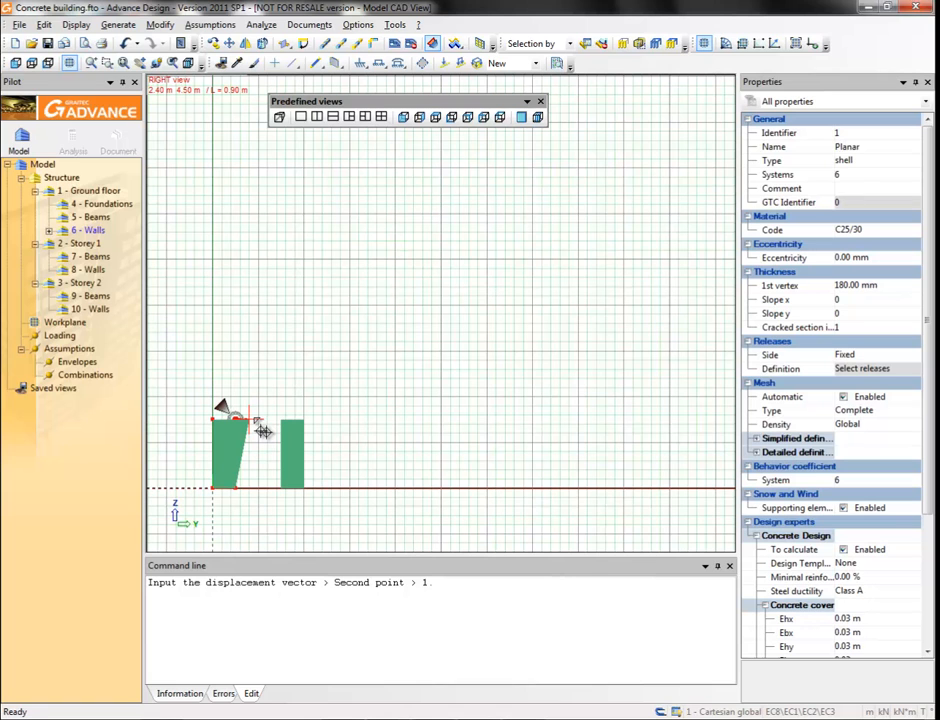
key(Return)
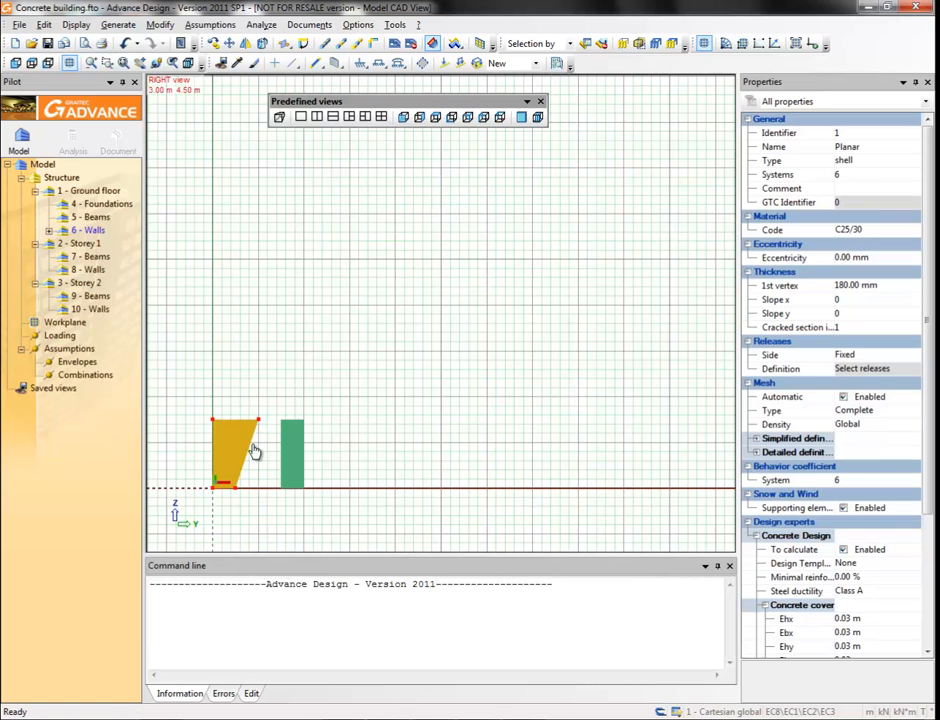
click(234, 490)
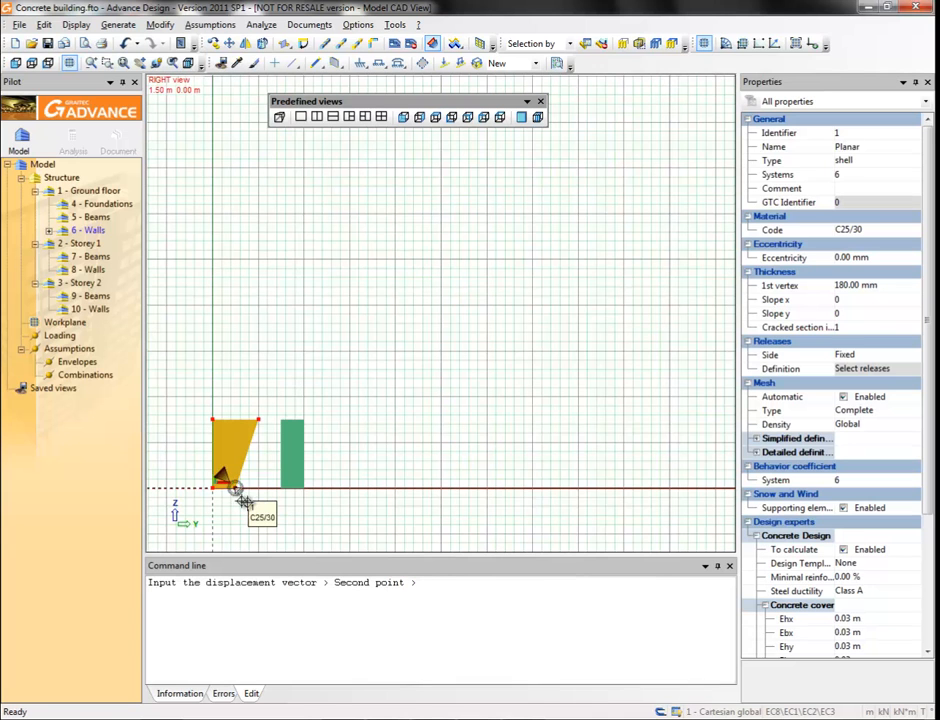
text(1.5)
key(Return)
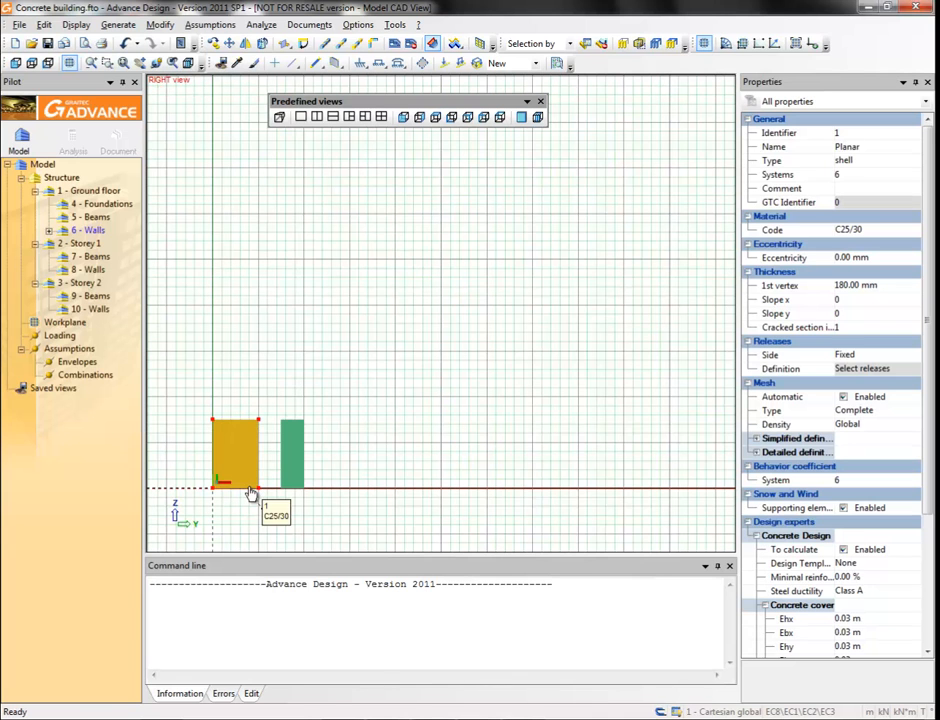
key(Escape)
- Make three copies of the second wall using the translation vector 0 3 0
click(288, 459)
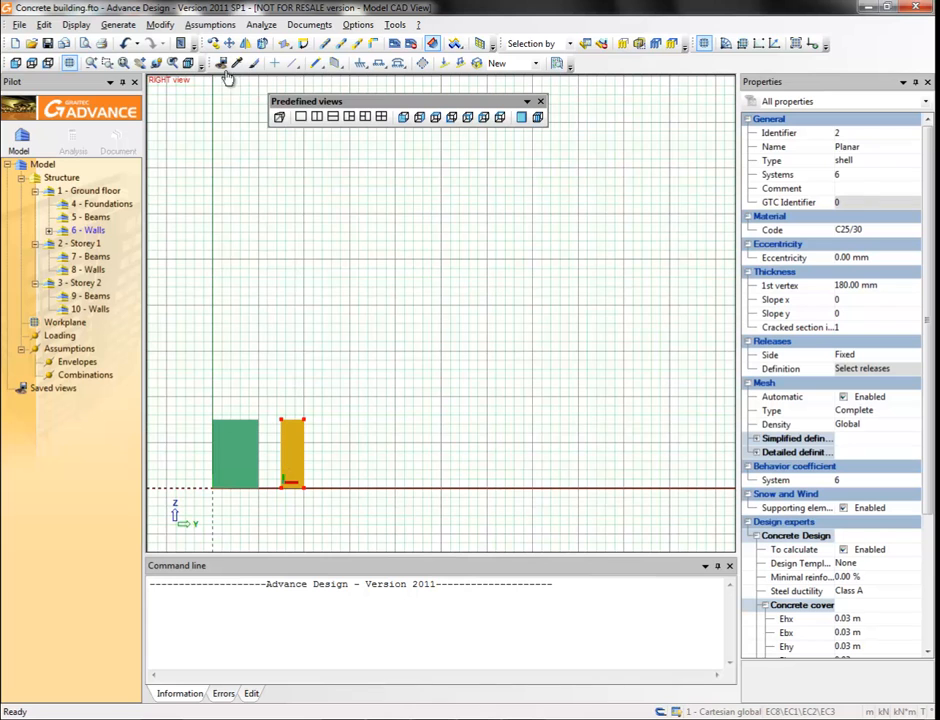
click(213, 44)
drag(292, 136, 279, 134)
text(3 0)
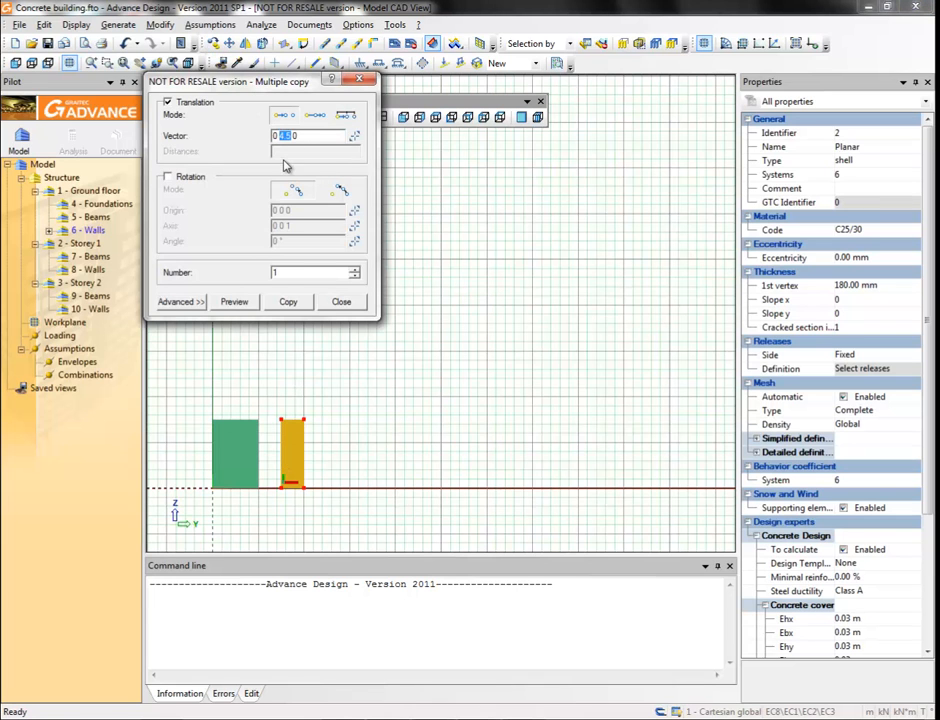
double_click(274, 273)
text(3)
click(234, 301)
click(288, 301)
click(341, 302)
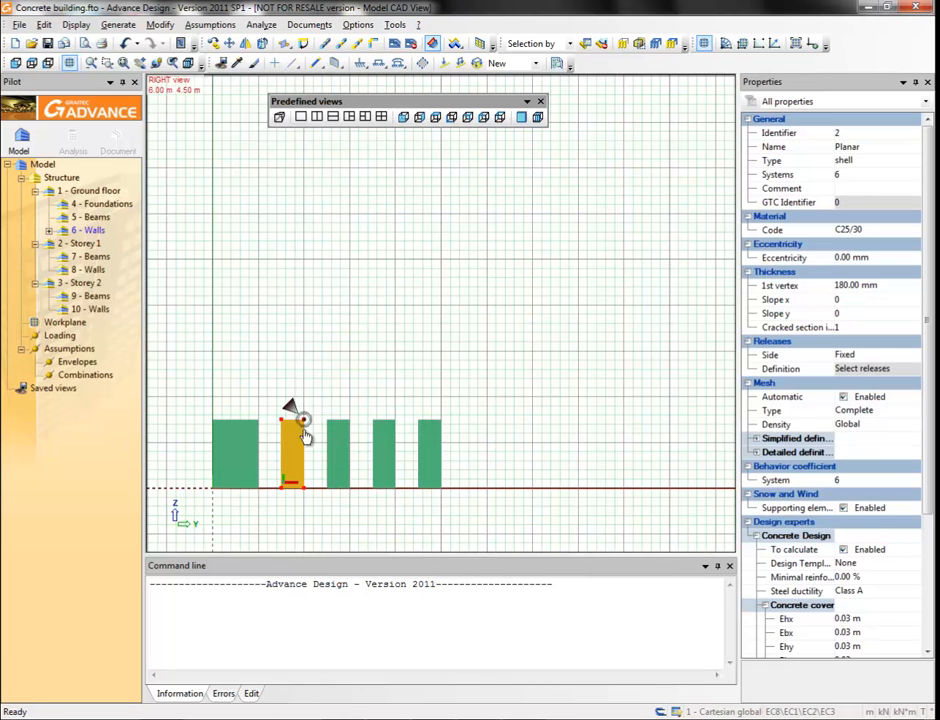
- Widen the last wall of the row by moving its upper and lower outer corners 1.5 m along Y
click(310, 432)
click(441, 438)
click(441, 421)
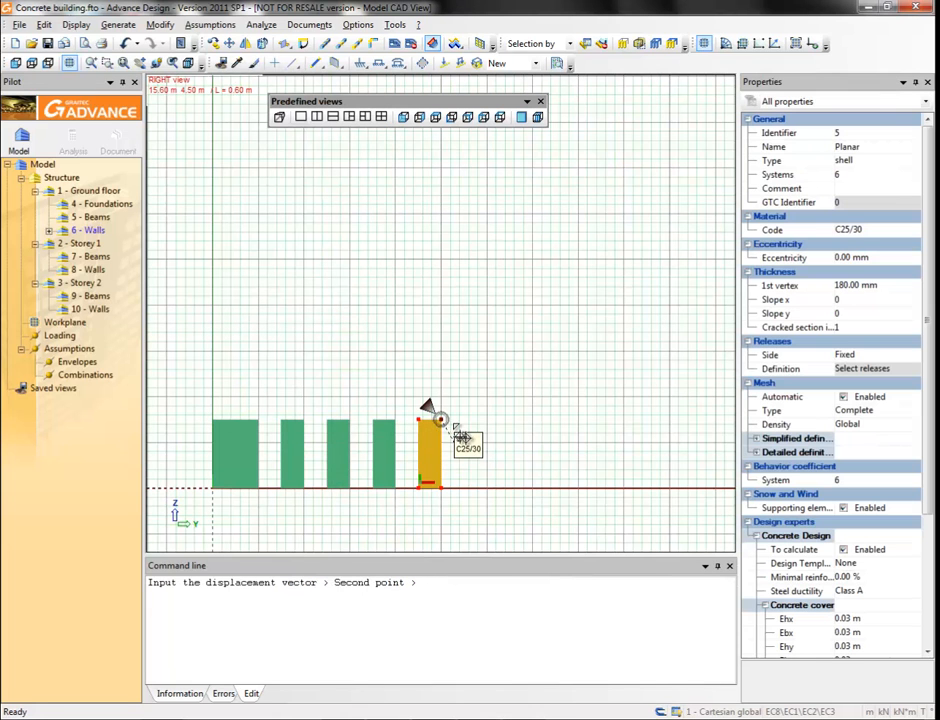
text(1.5)
key(Return)
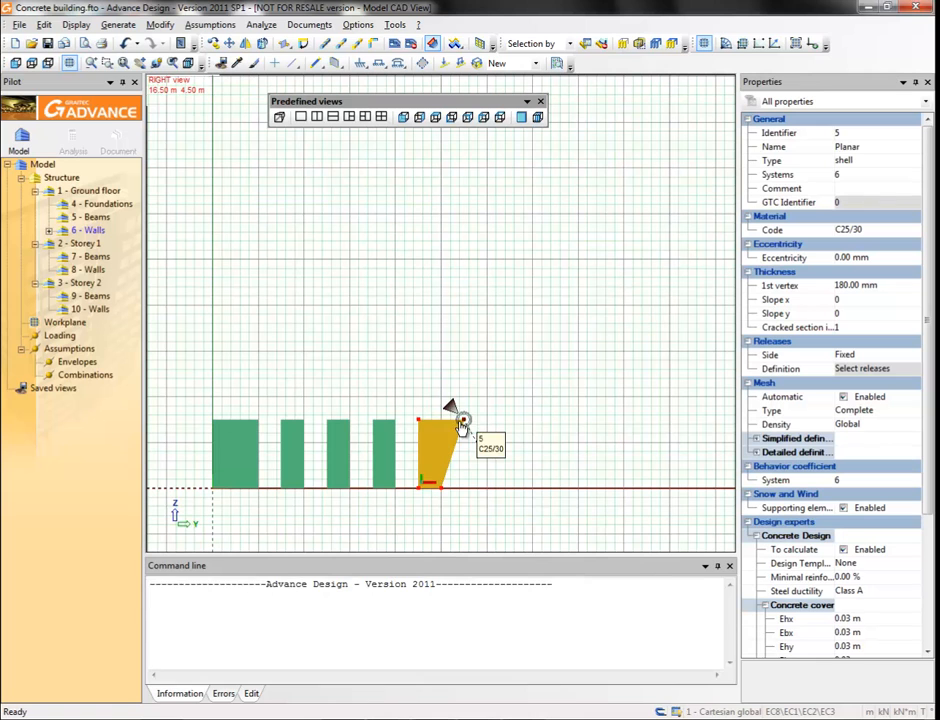
click(441, 488)
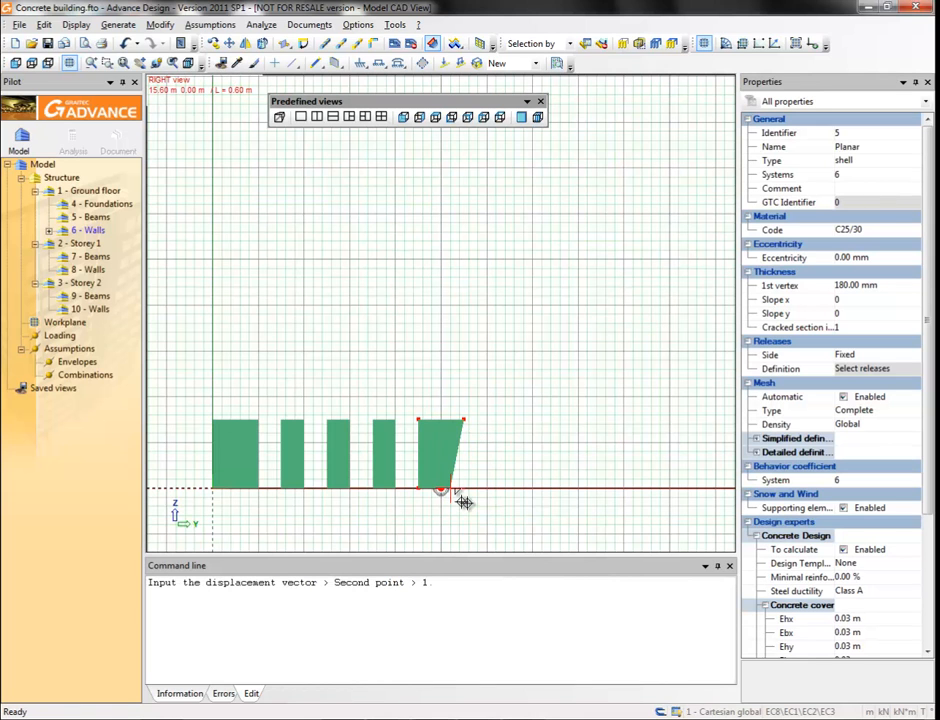
key(Return)
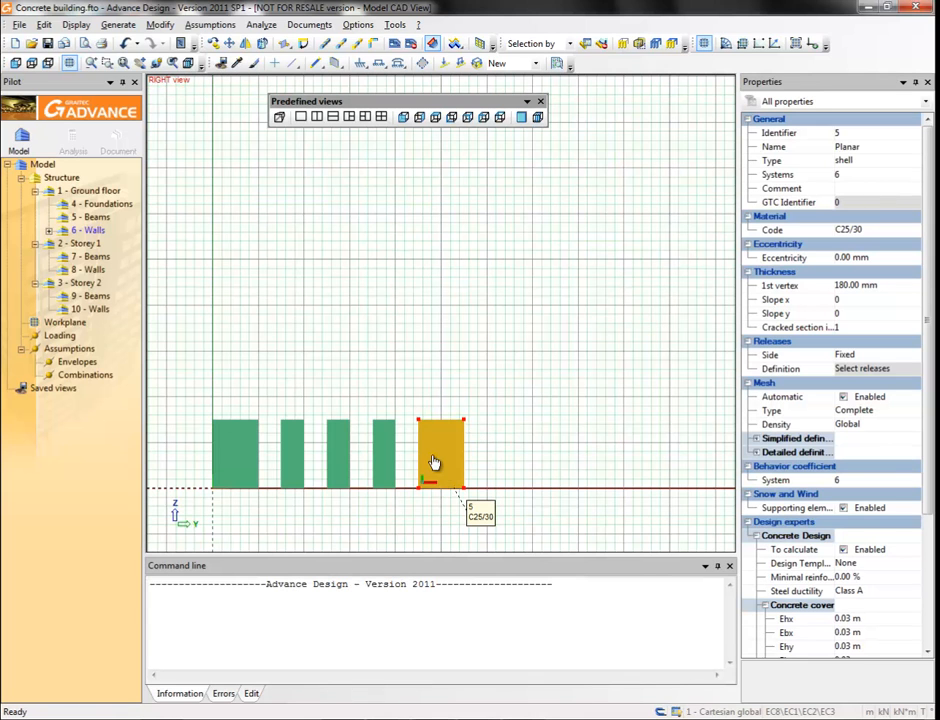
key(Escape)
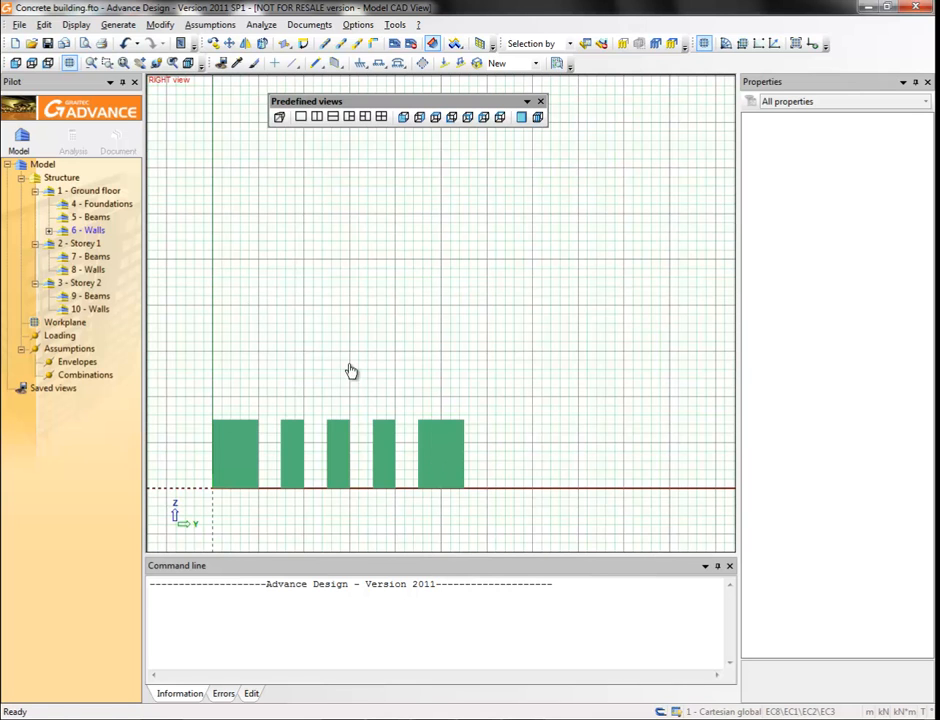
- Start a horizontal linear element in the Ground floor Beams system with a rectangular section 450 mm high and 160 mm wide
click(92, 217)
drag(314, 63, 320, 133)
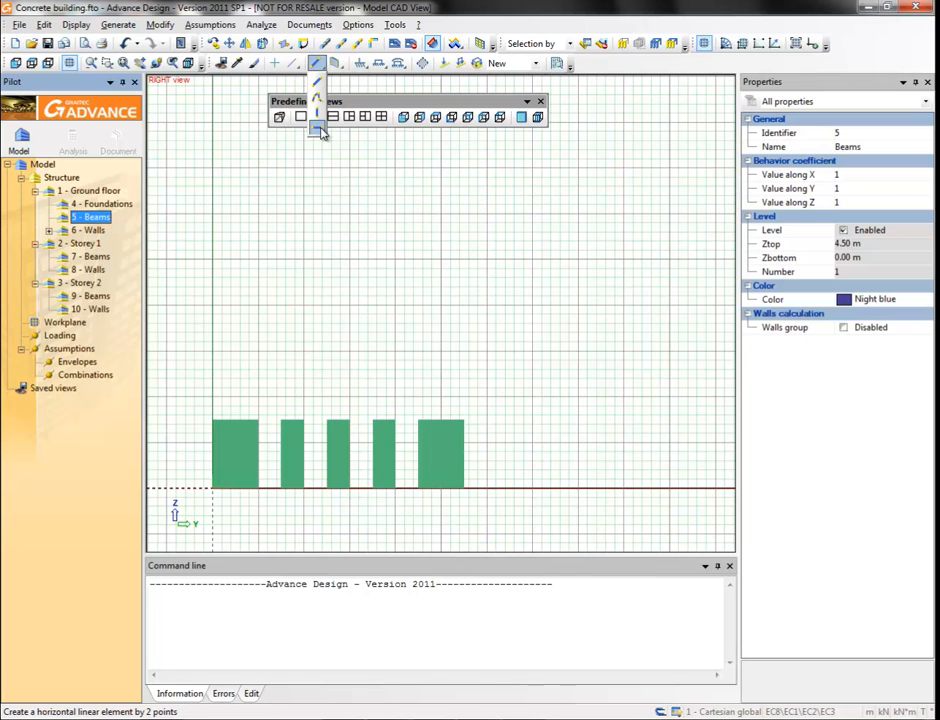
drag(320, 133, 321, 132)
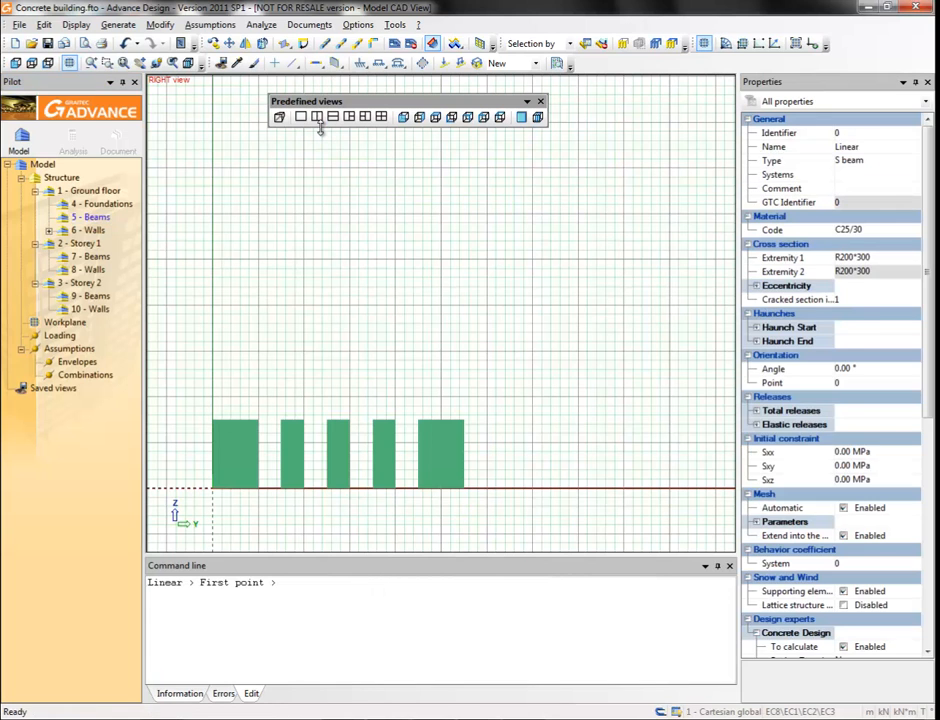
click(860, 258)
click(871, 260)
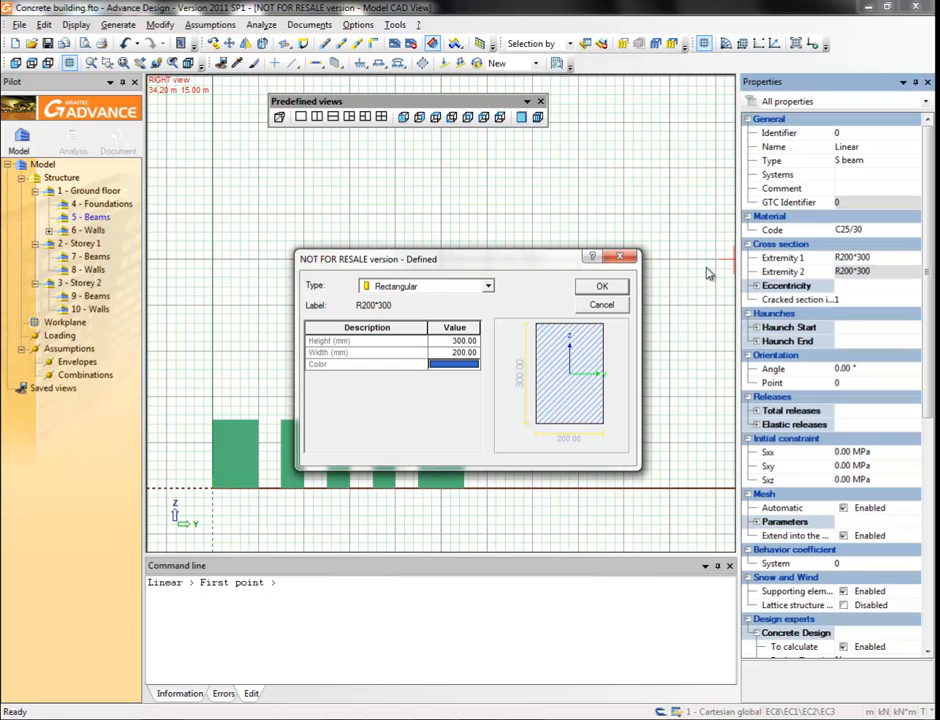
click(443, 342)
text(450)
click(441, 354)
text(160)
click(601, 287)
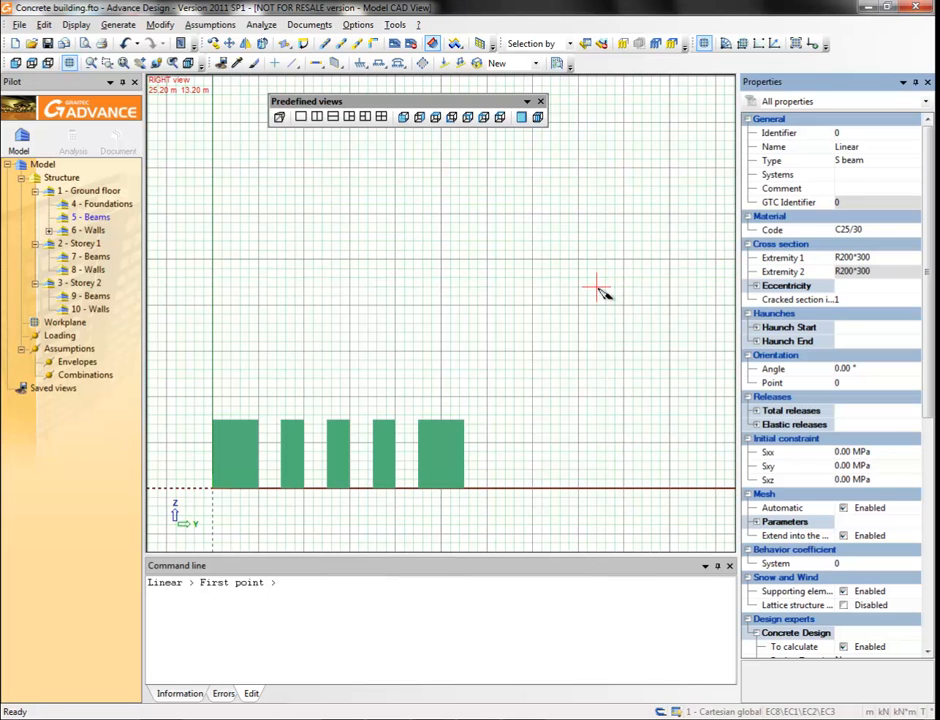
- Set the beam's eccentricity option to (0,z-) and draw it from the first wall's outer upper corner to the last wall's outer upper corner
click(757, 287)
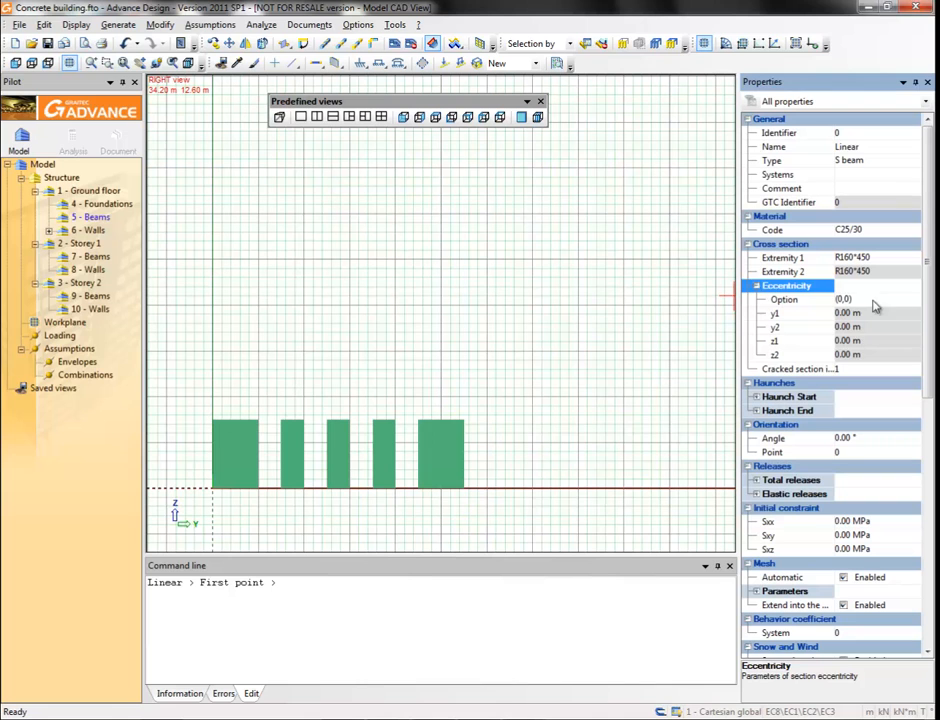
click(916, 302)
click(916, 302)
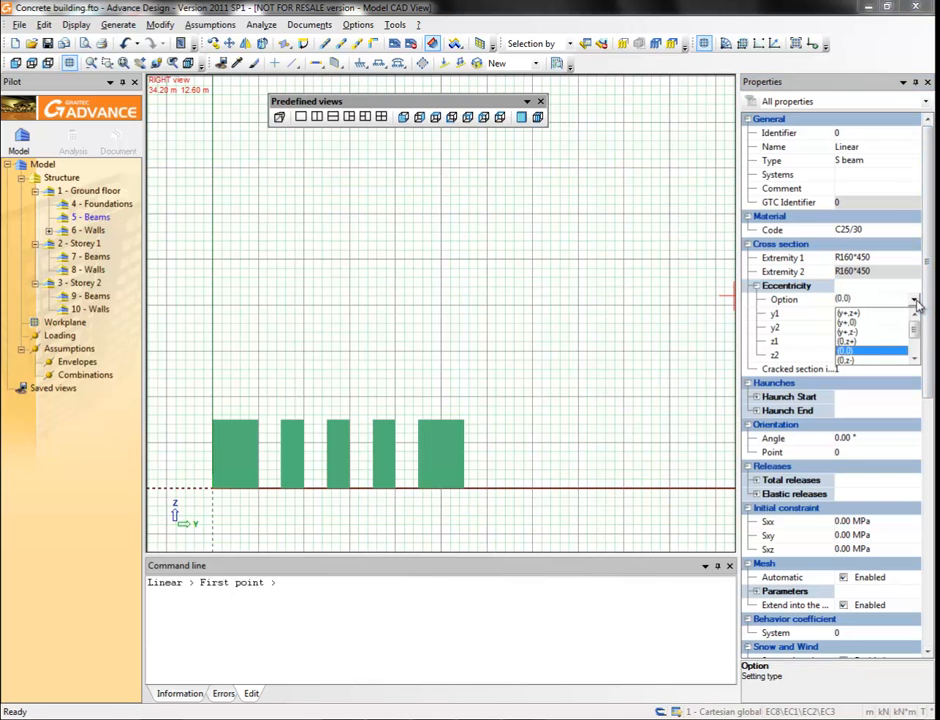
click(849, 362)
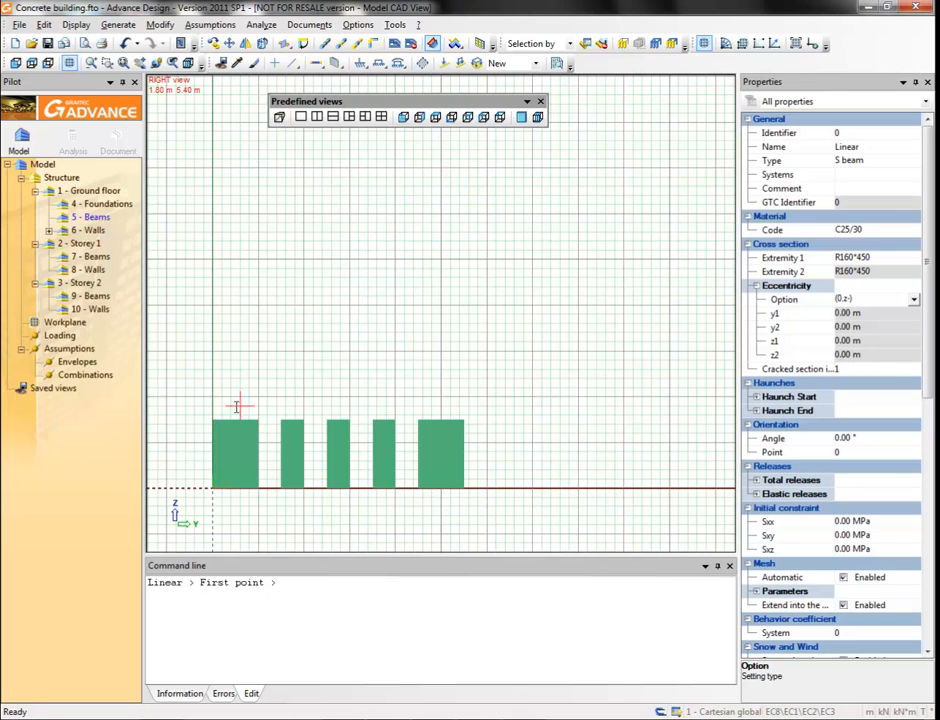
click(213, 420)
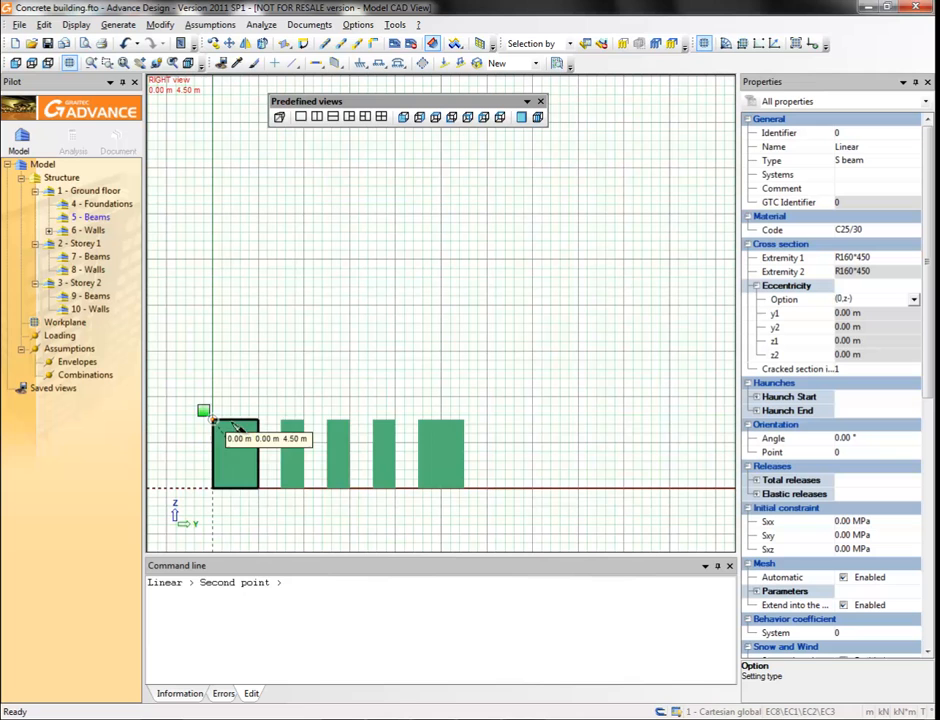
click(470, 428)
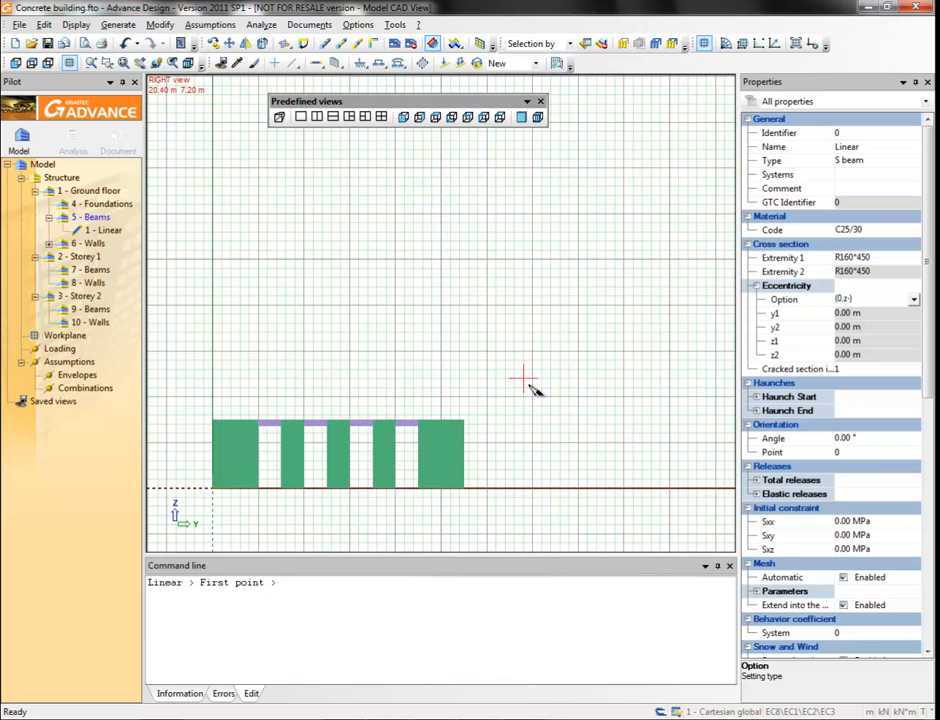
- Copy all the walls and the beam once with the translation vector 10 0 0
key(ctrl+a)
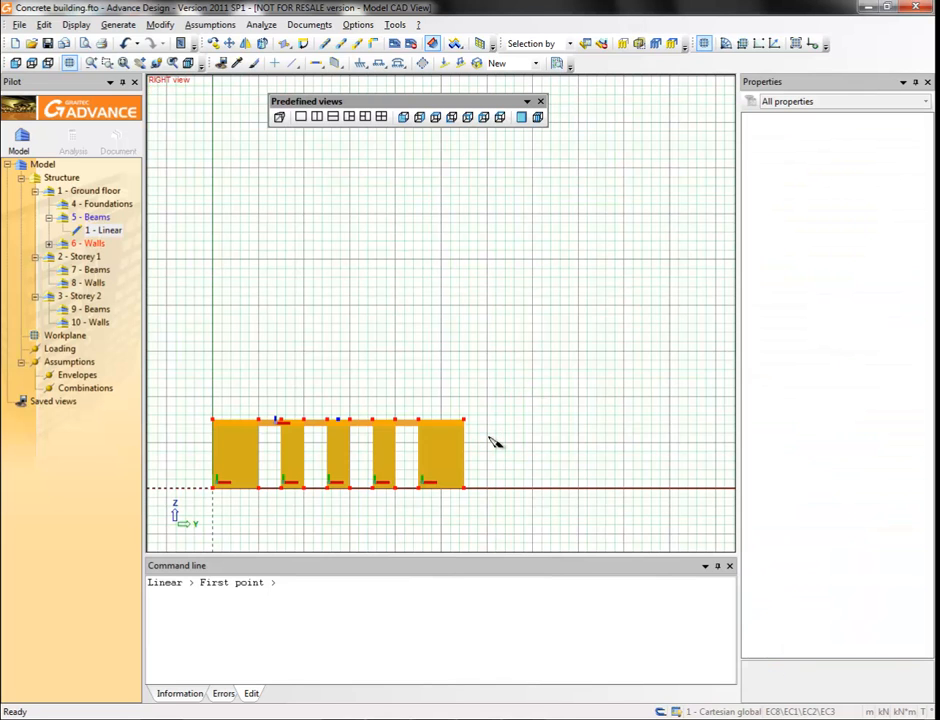
click(214, 48)
drag(286, 273, 271, 274)
text(1)
click(274, 136)
text(1)
drag(284, 136, 291, 138)
key(Delete)
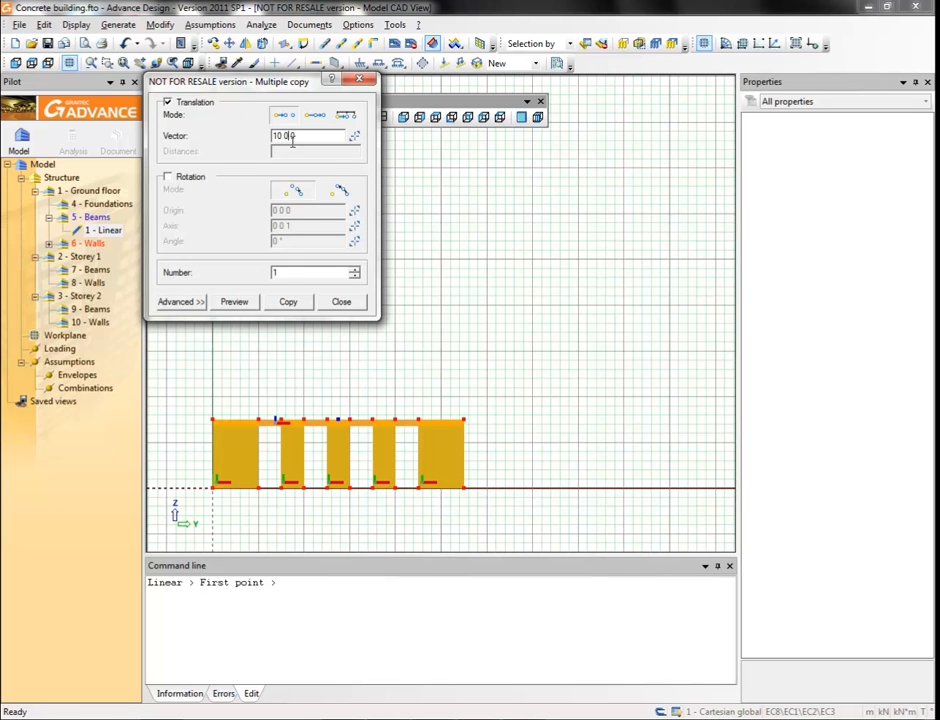
click(288, 304)
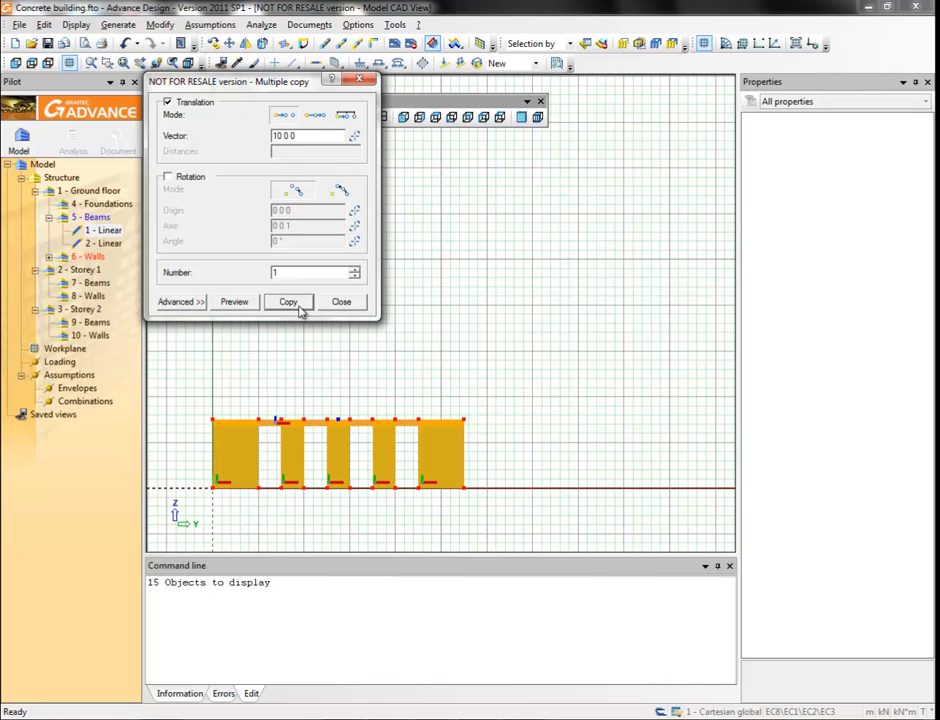
click(340, 303)
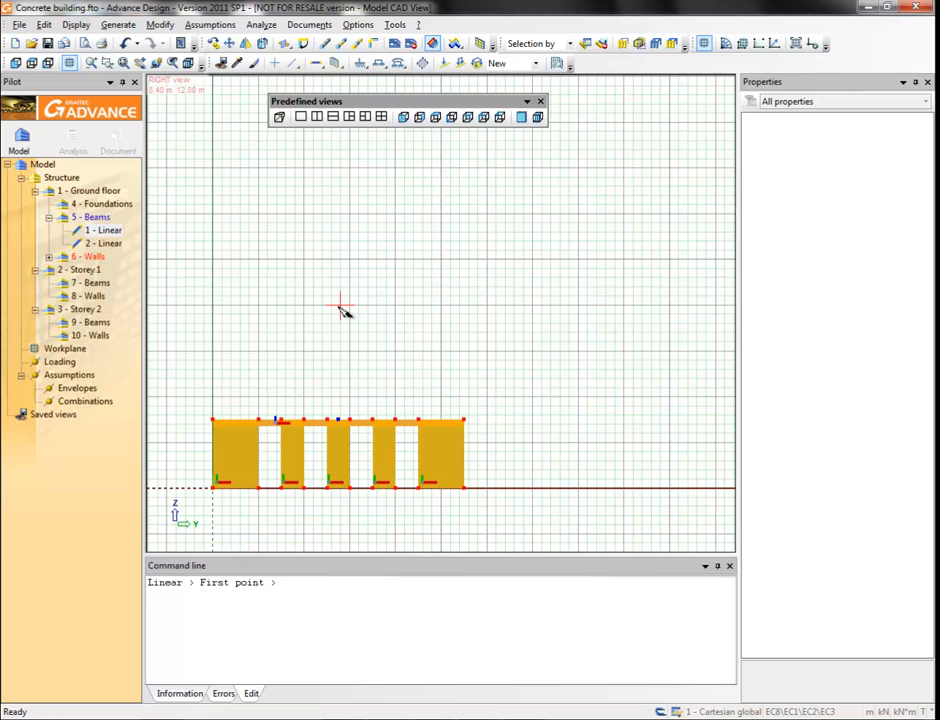
- Align the workplane with the vertical XZ plane, show the whole model in 3D and clear the selection
click(17, 64)
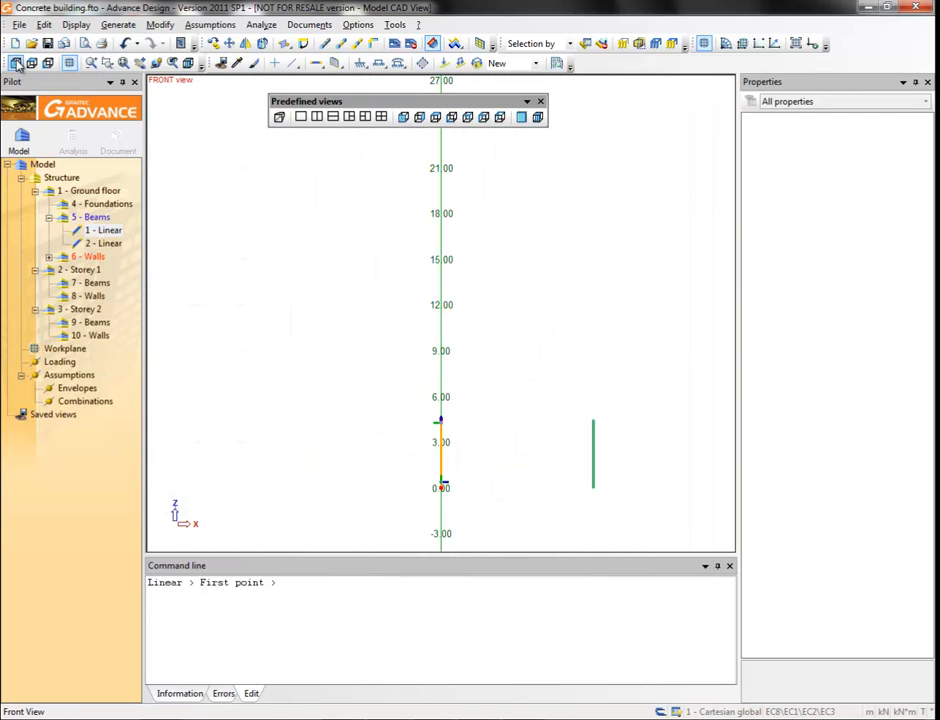
click(742, 43)
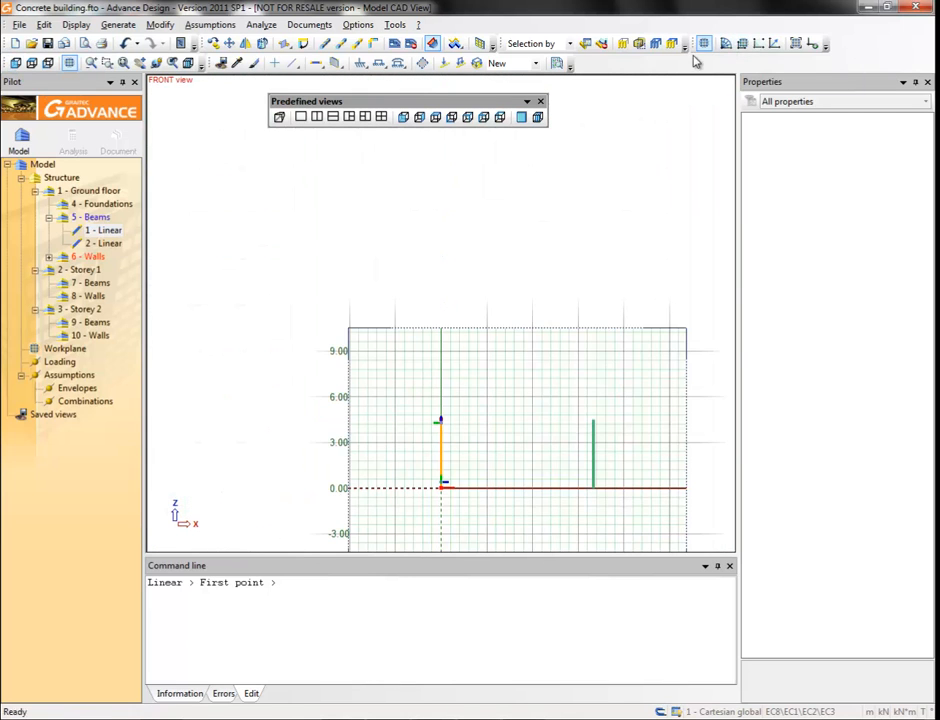
click(472, 118)
click(124, 64)
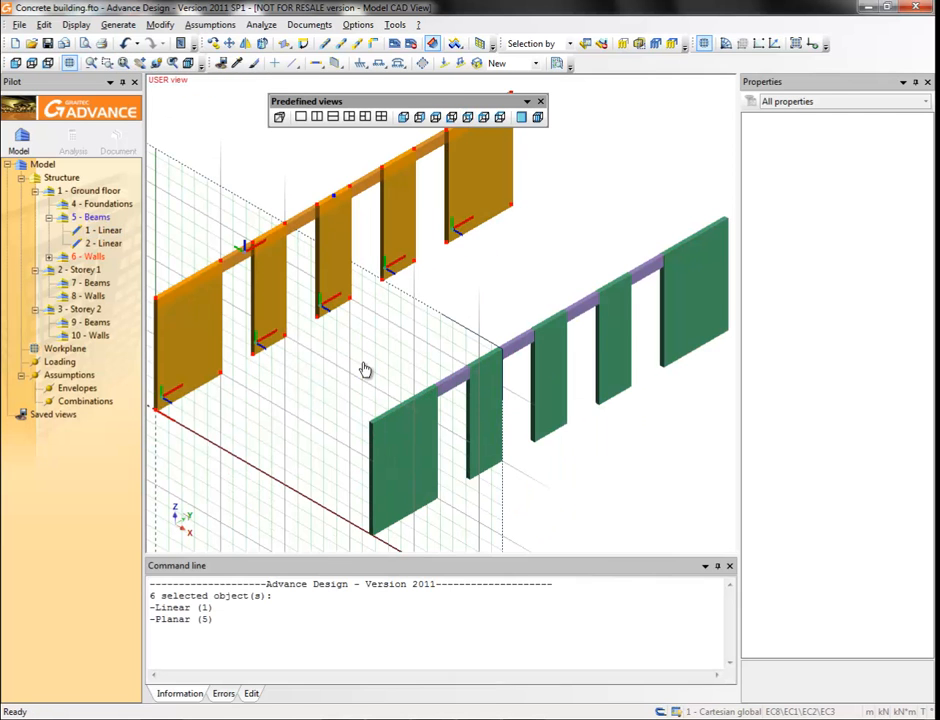
key(Escape)
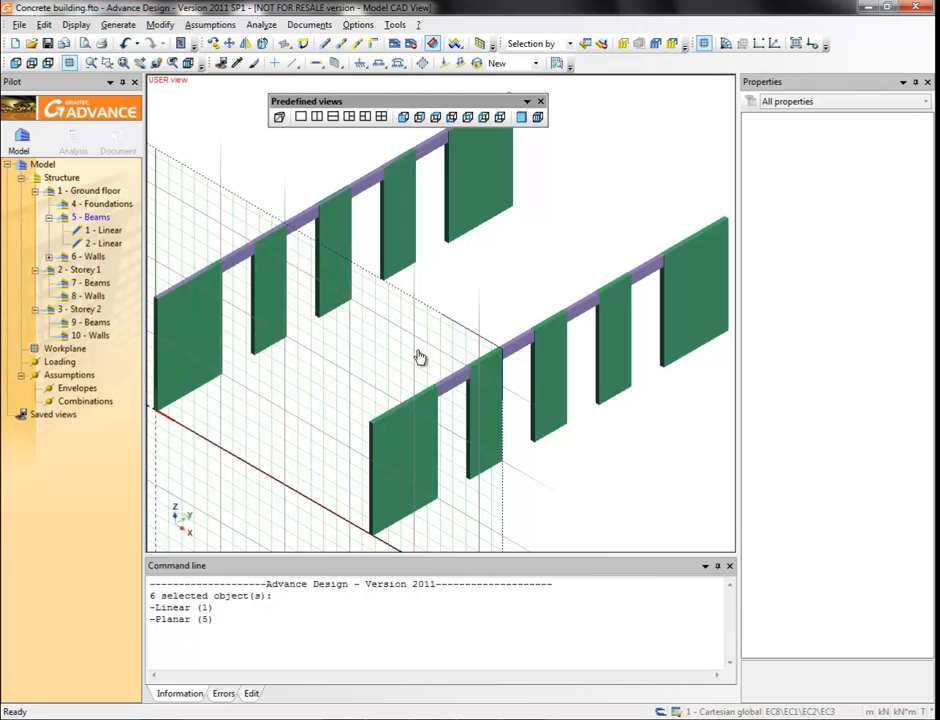
- Create a horizontal beam with a 200 x 600 mm rectangular section between the front upper corners of the two wall rows
click(318, 62)
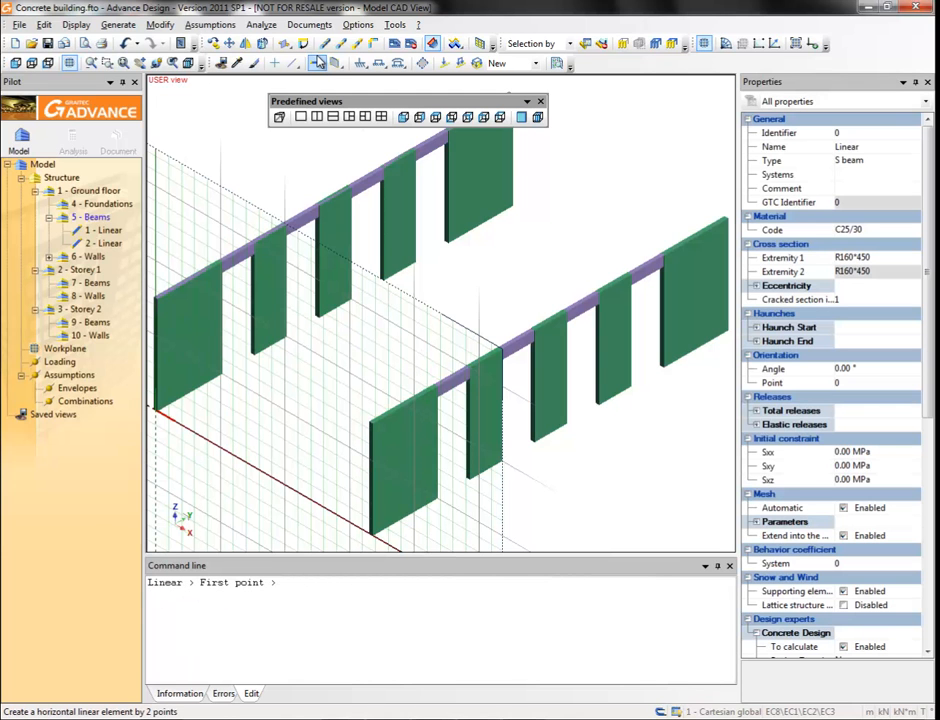
click(870, 259)
click(870, 259)
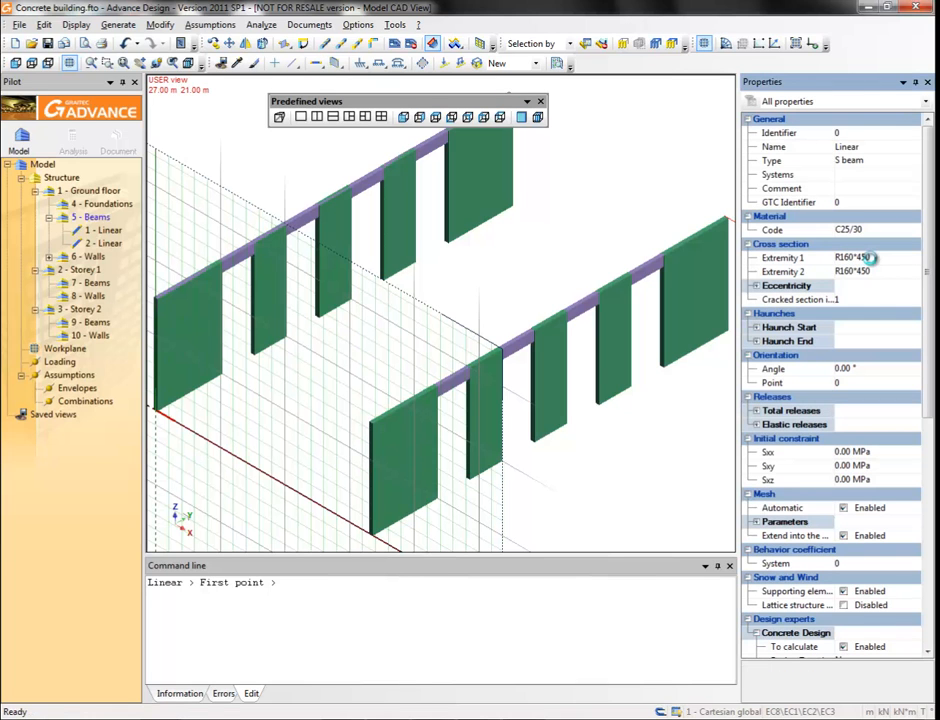
click(455, 341)
text(600)
click(447, 354)
text(200.00)
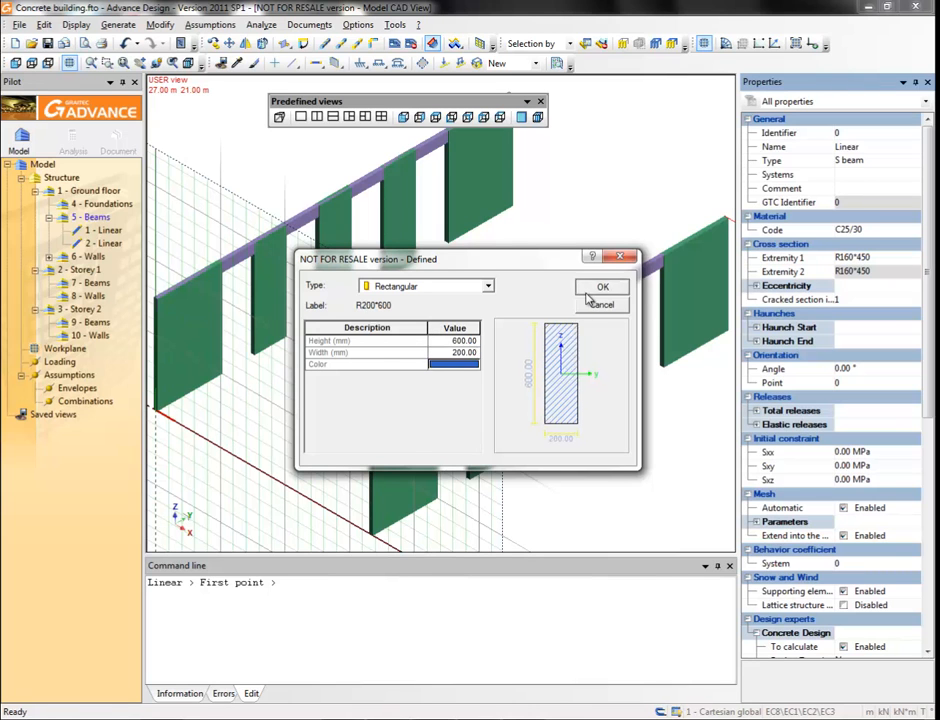
click(600, 287)
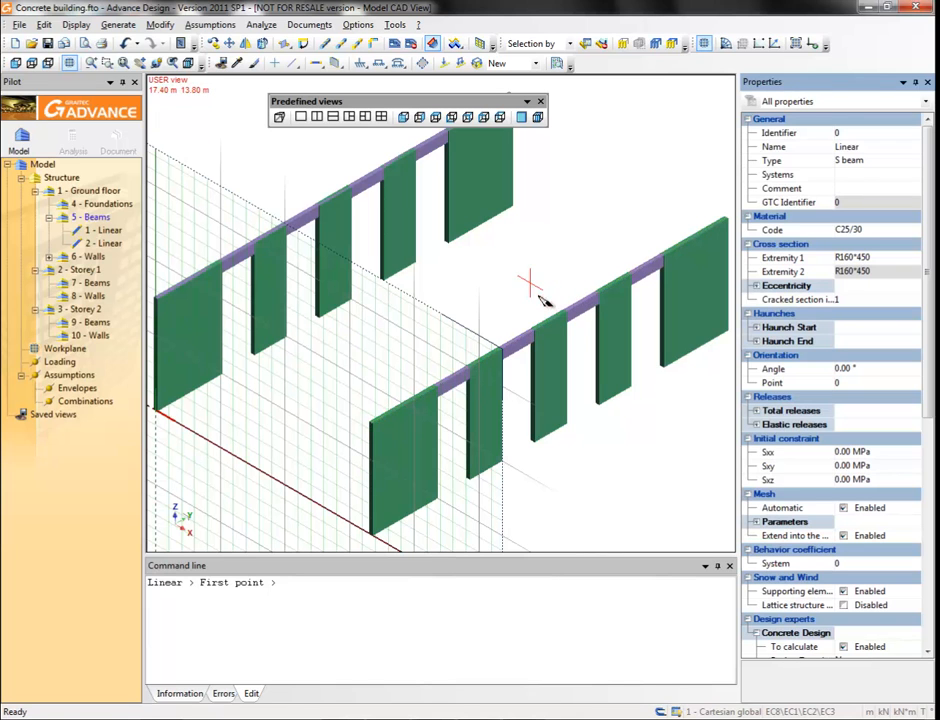
click(366, 424)
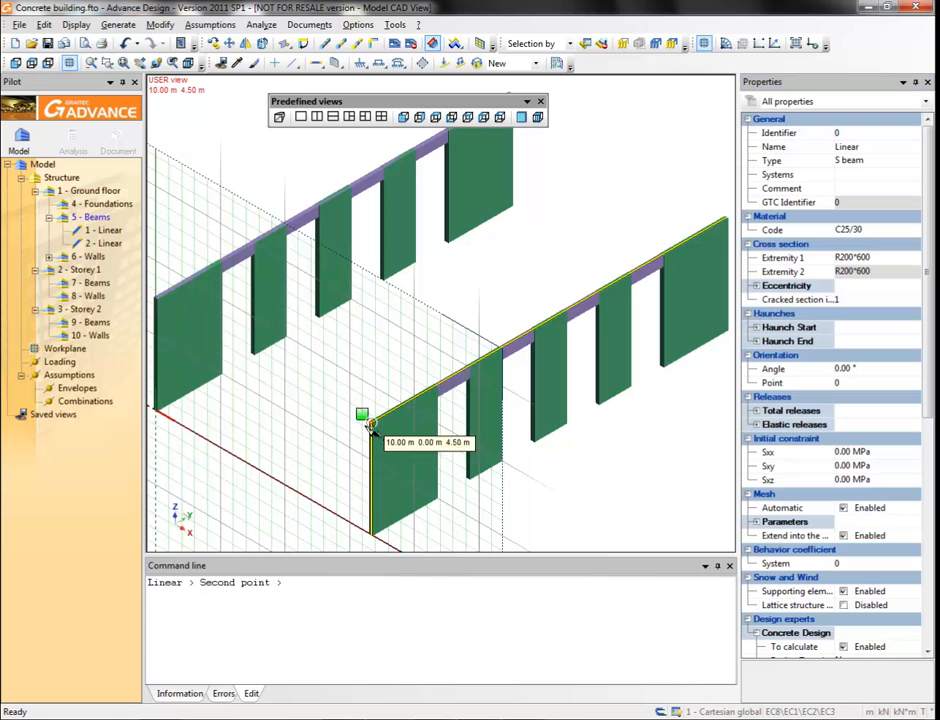
click(156, 300)
key(Escape)
- Distribute 11 copies of the front cross beam over the full wall row length, picking its end corners for the vector 0 16.5 0
click(252, 368)
click(213, 44)
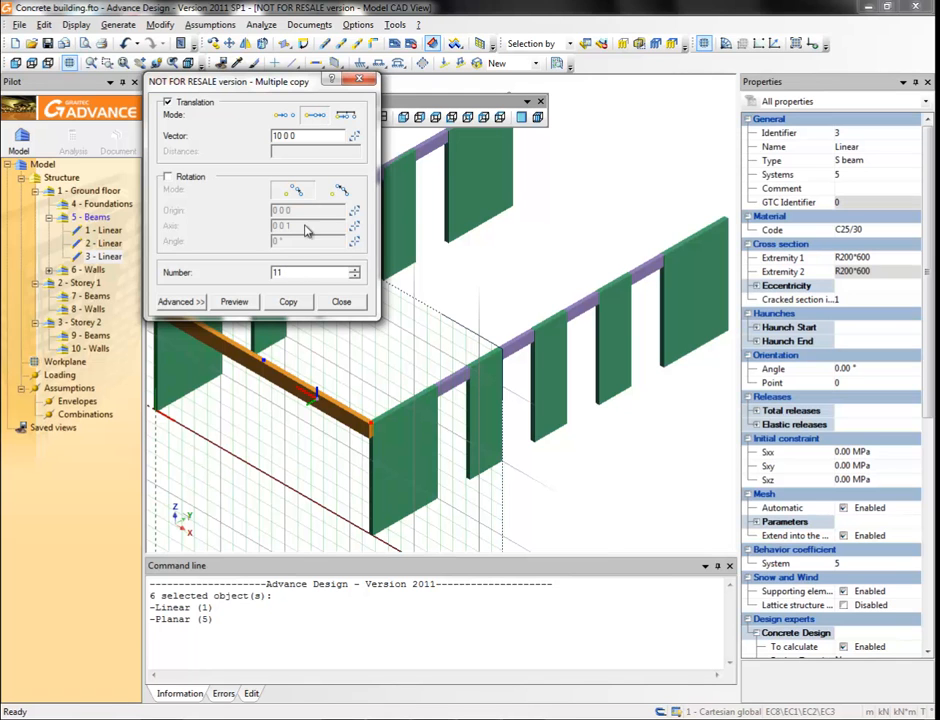
click(355, 137)
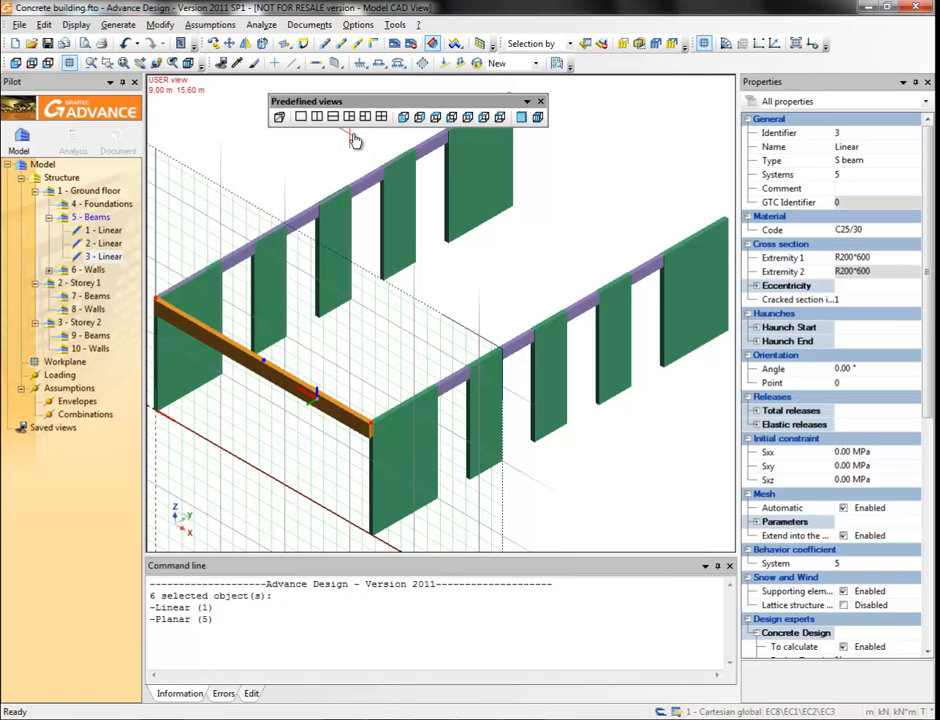
middle_drag(340, 232, 372, 288)
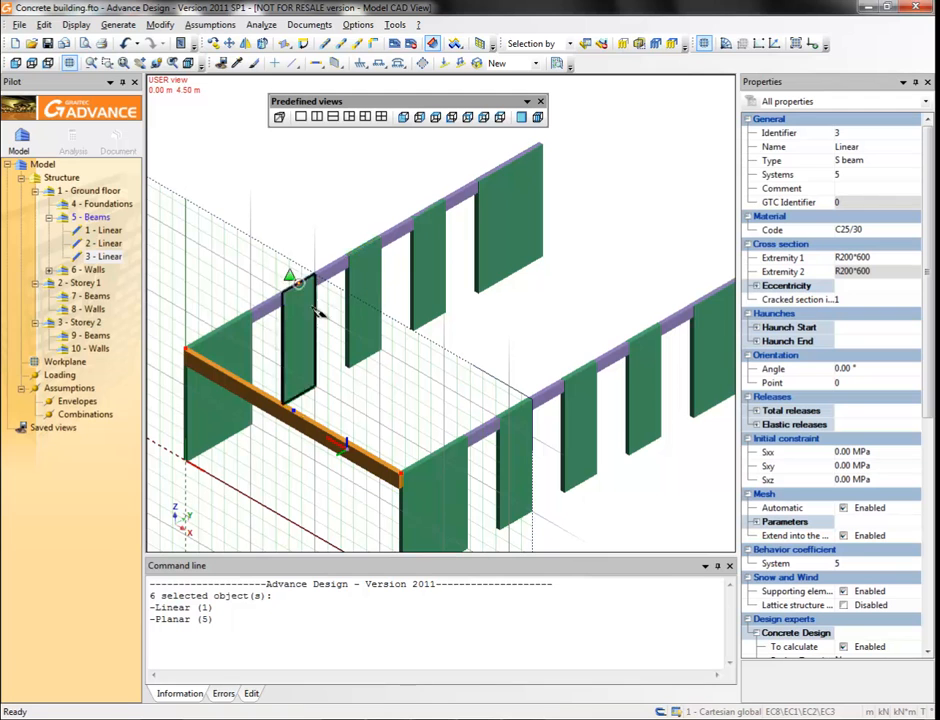
click(180, 348)
click(540, 153)
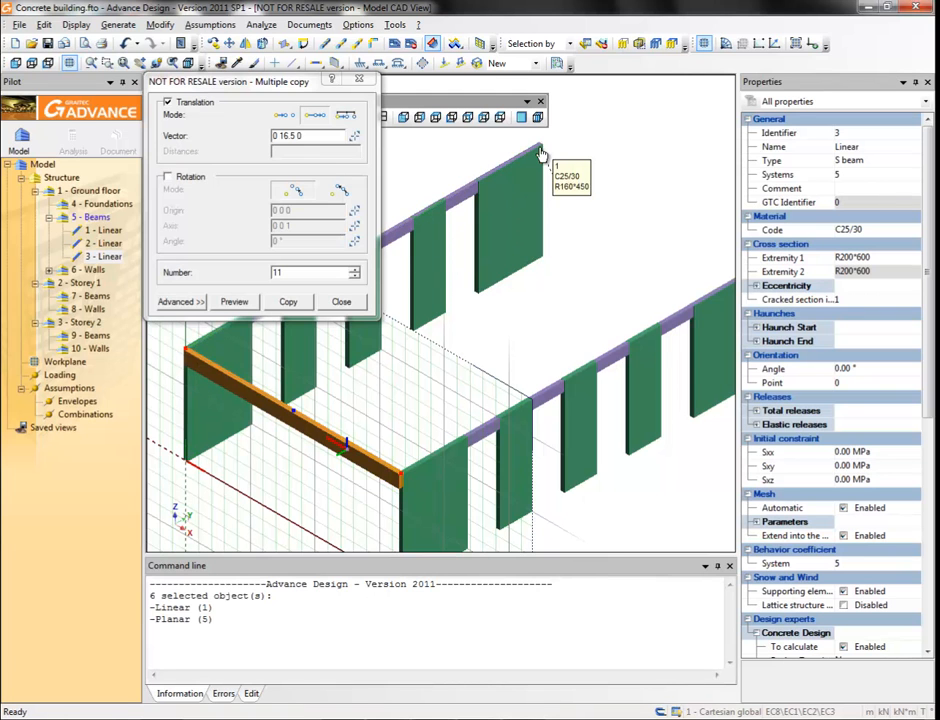
click(228, 305)
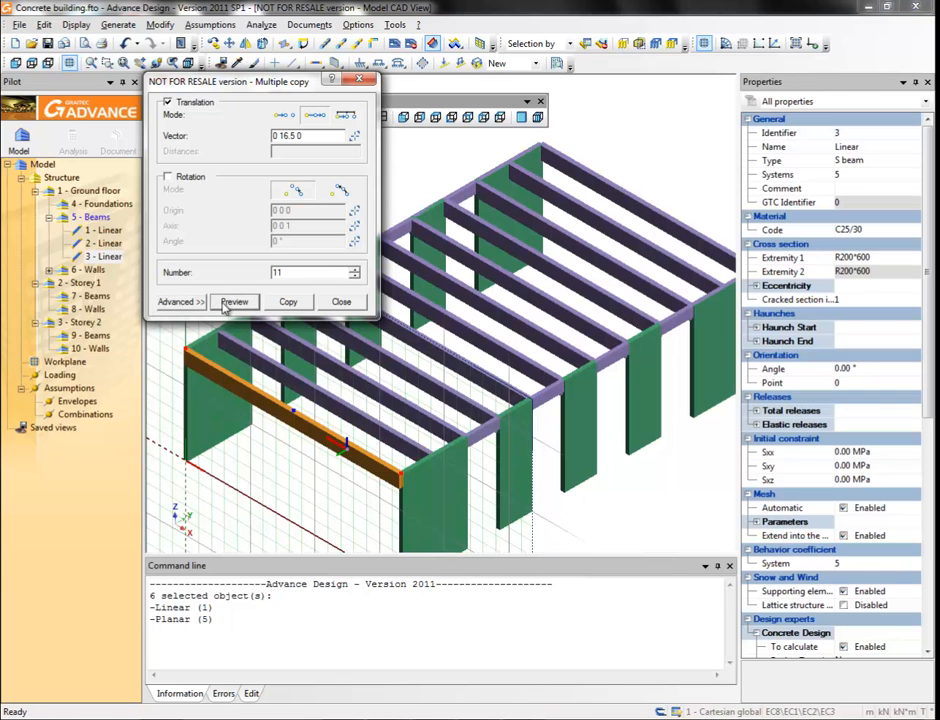
click(288, 302)
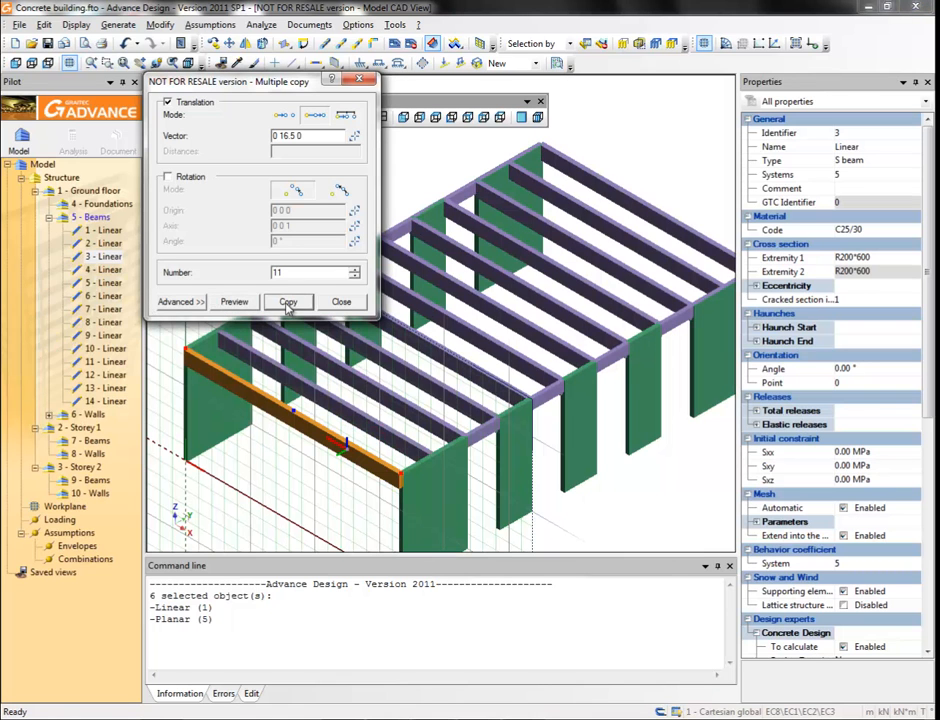
click(339, 304)
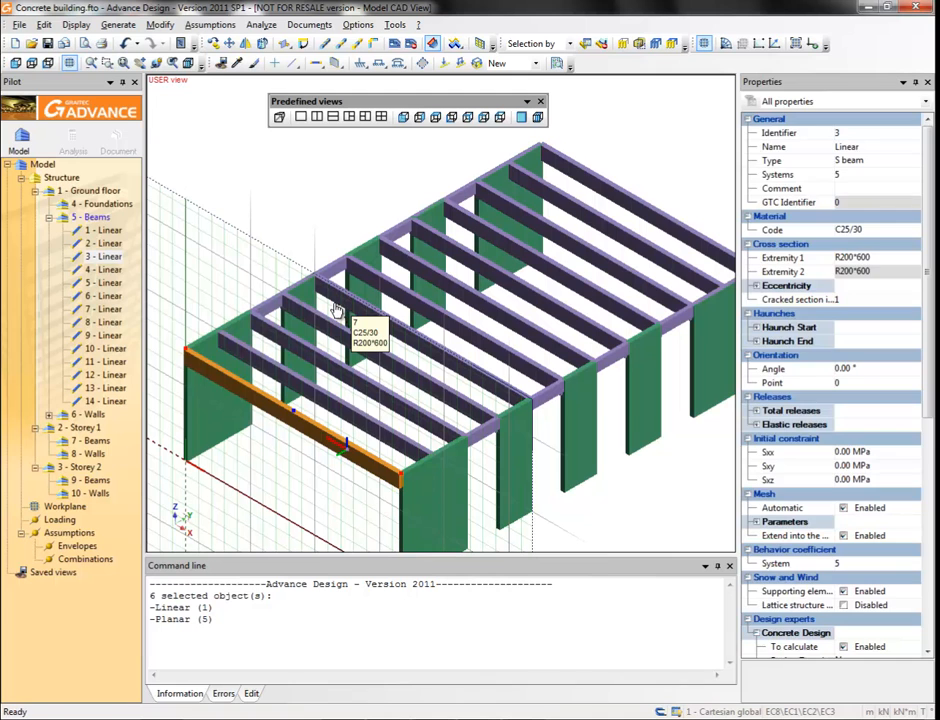
key(Escape)
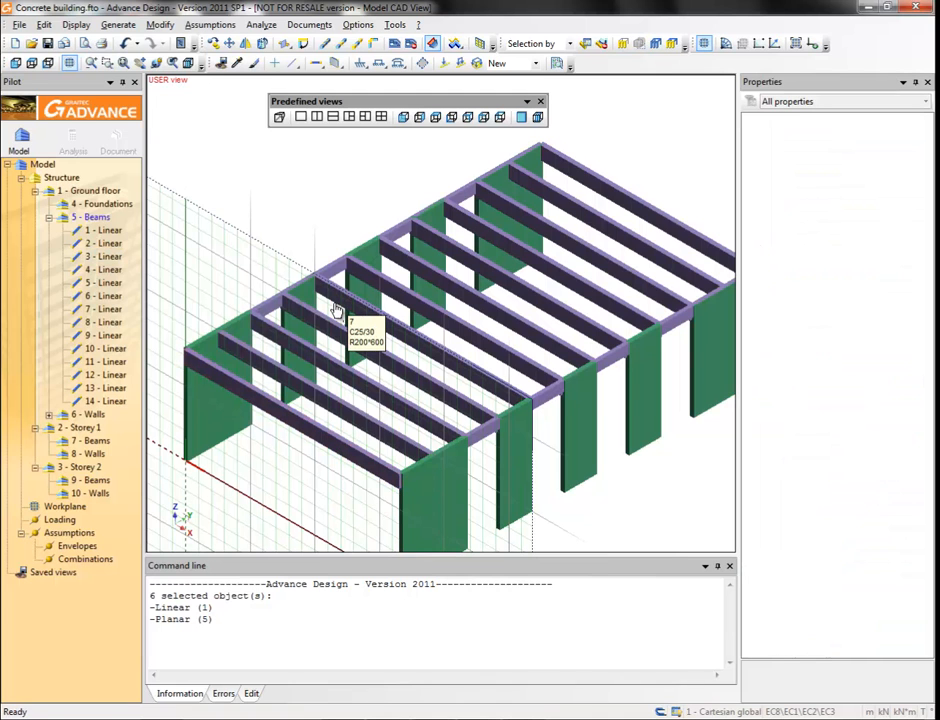
- In the Ground floor Foundations system, place hinge-type rigid point supports at every base corner of the near wall row
click(107, 62)
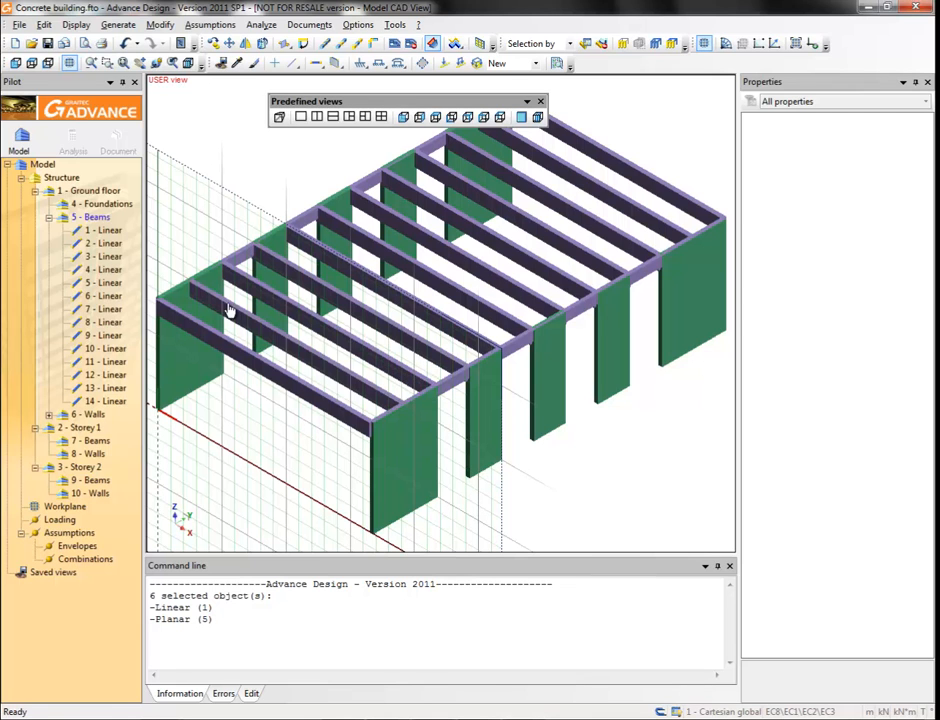
click(100, 204)
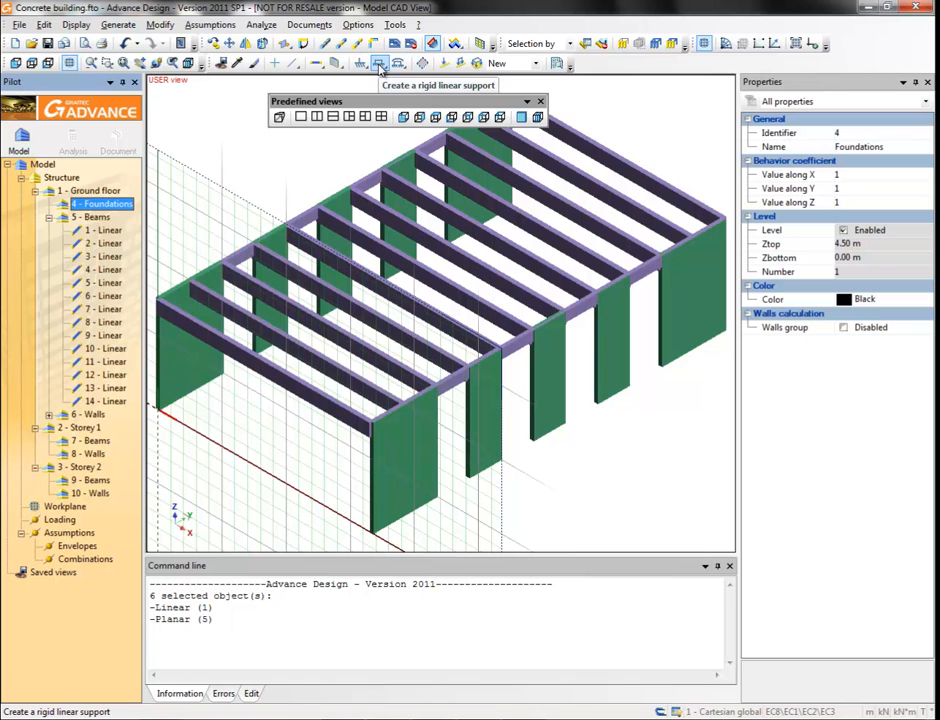
click(380, 65)
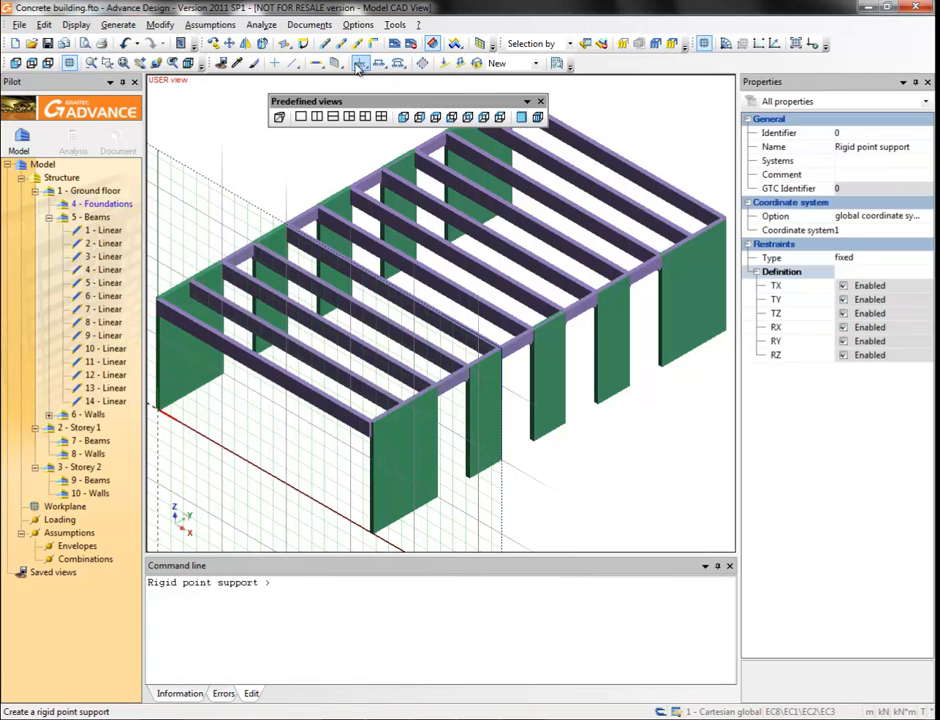
click(845, 258)
click(926, 258)
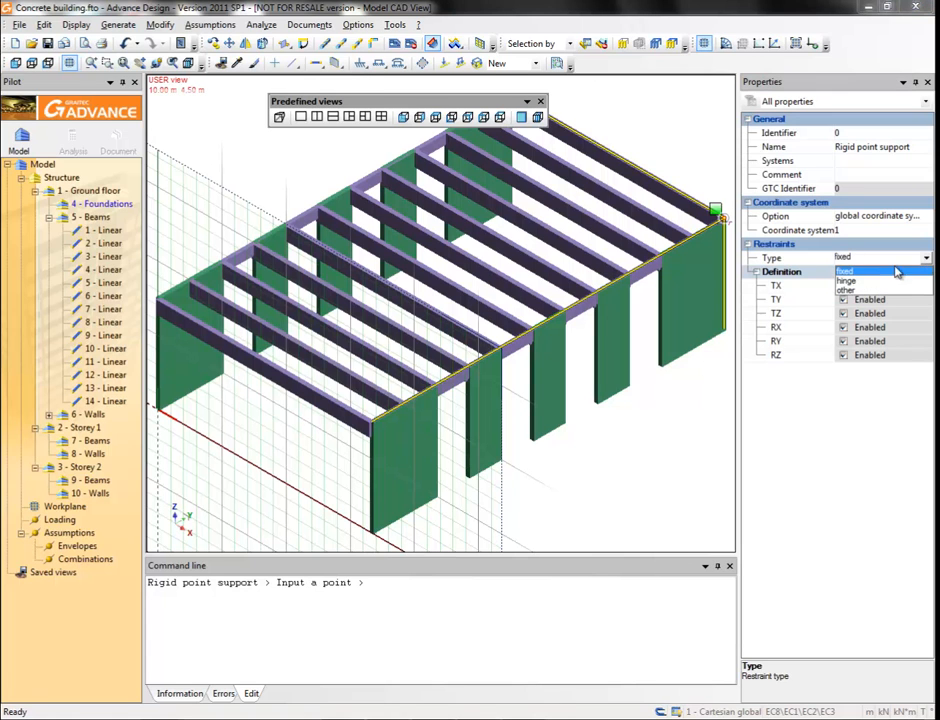
click(858, 282)
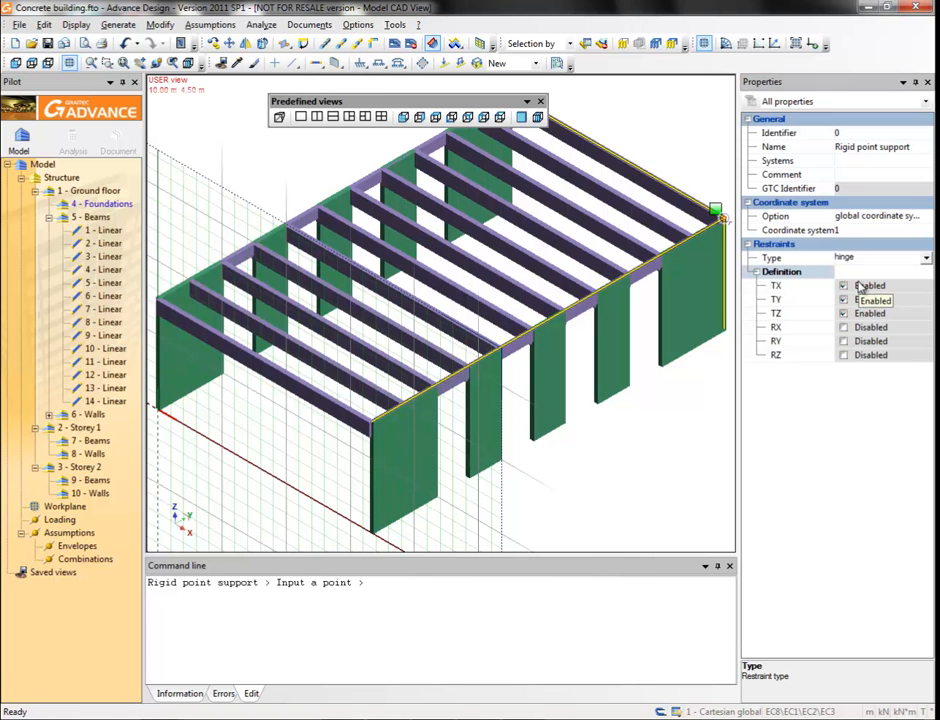
click(371, 531)
click(436, 497)
click(467, 476)
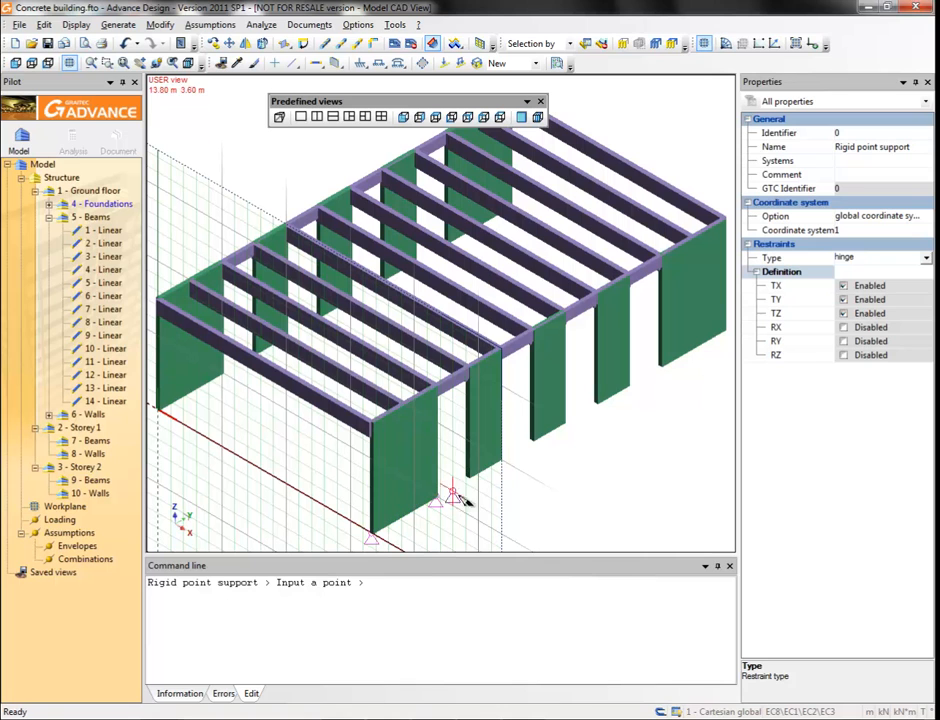
click(499, 466)
click(532, 446)
click(564, 428)
click(596, 409)
click(628, 391)
click(660, 372)
click(725, 335)
- Place the same hinged point supports at every base corner of the opposite wall row and finish the support command
click(157, 412)
click(222, 378)
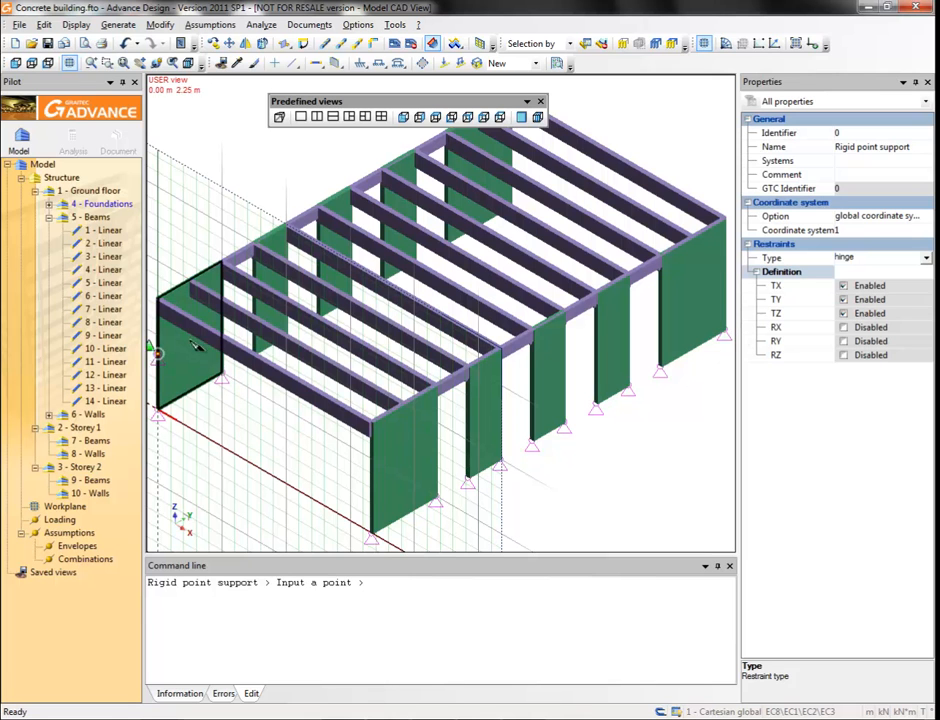
middle_drag(287, 342, 329, 300)
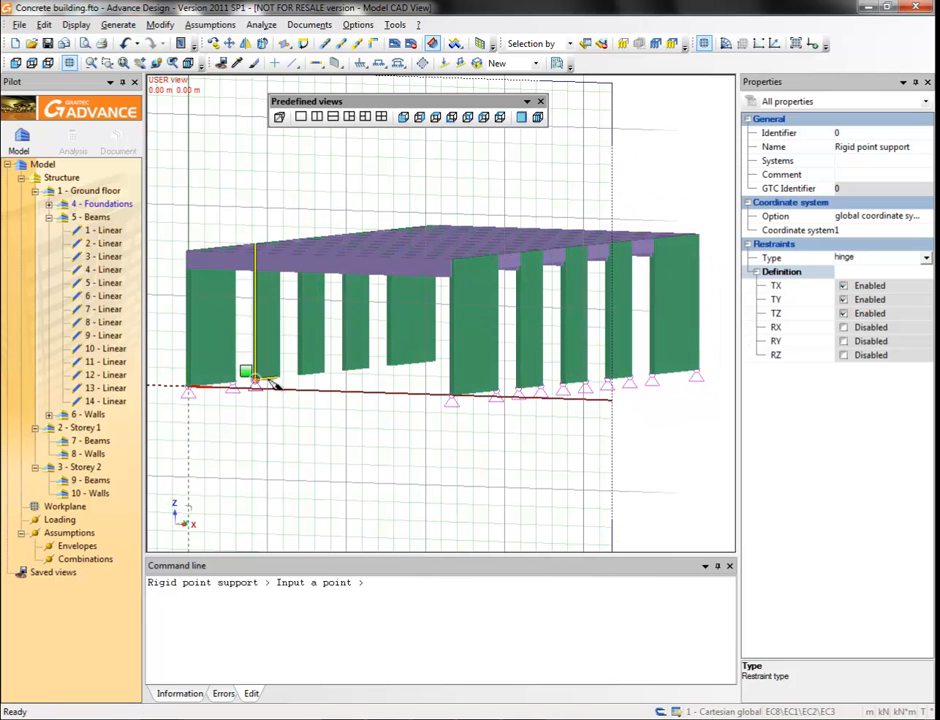
click(322, 374)
click(344, 372)
click(366, 370)
click(389, 369)
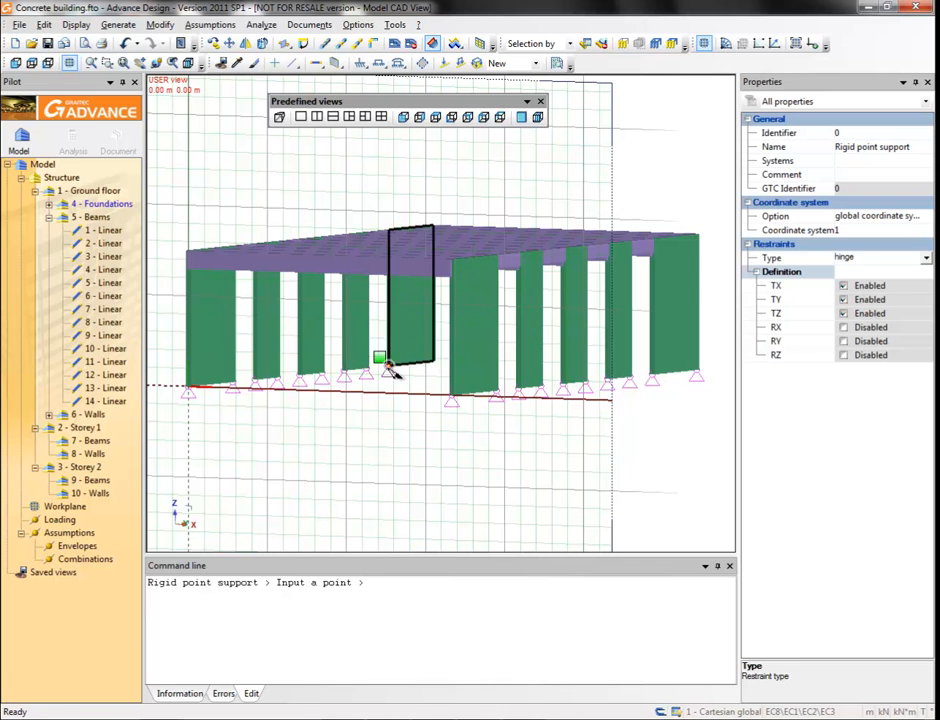
click(432, 366)
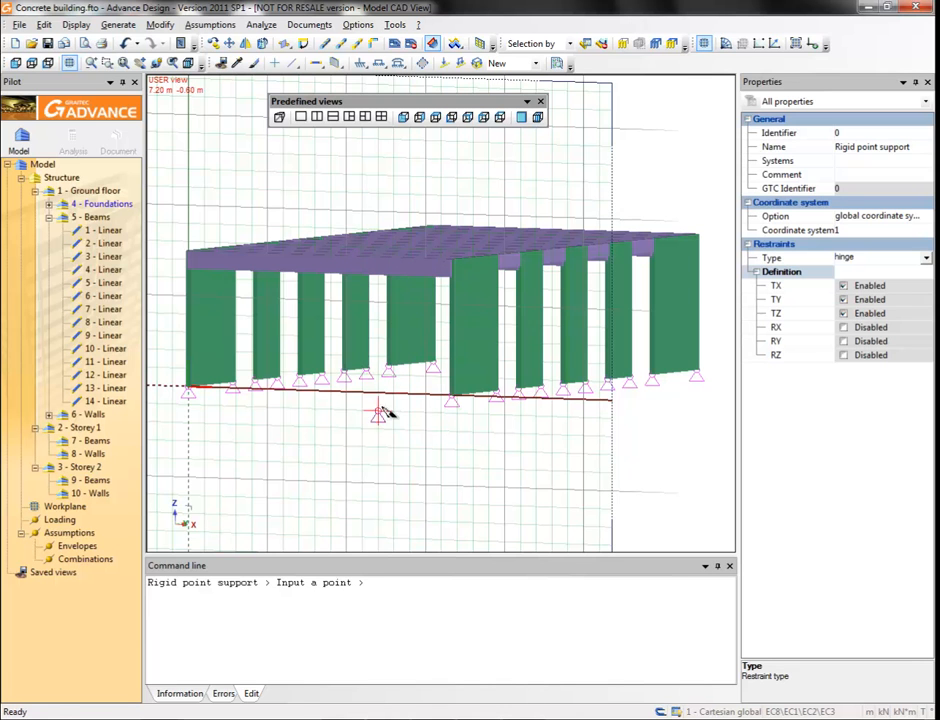
click(467, 118)
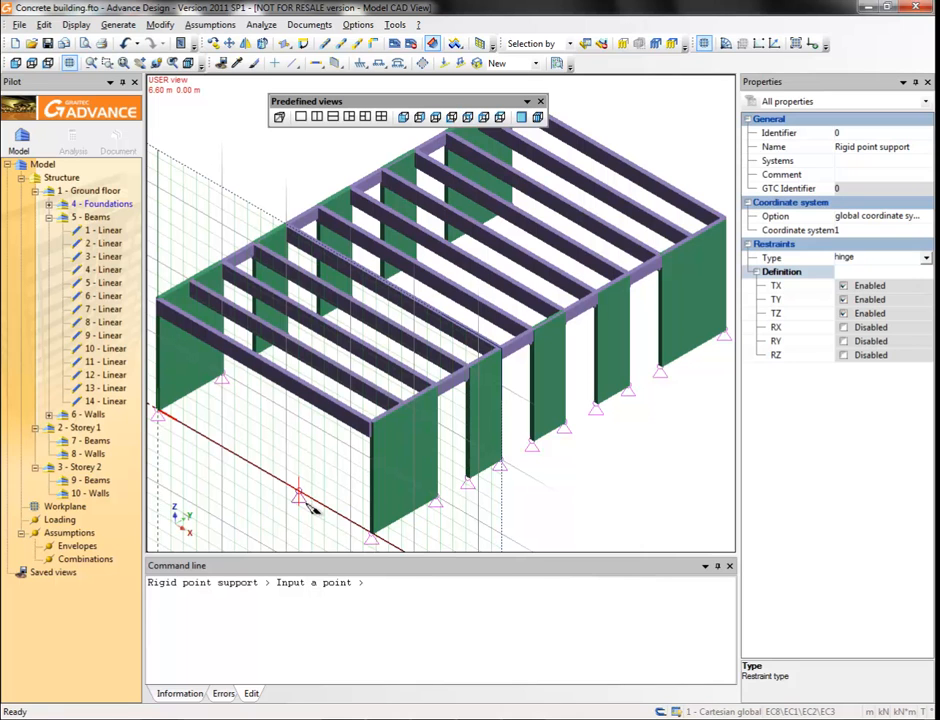
key(Escape)
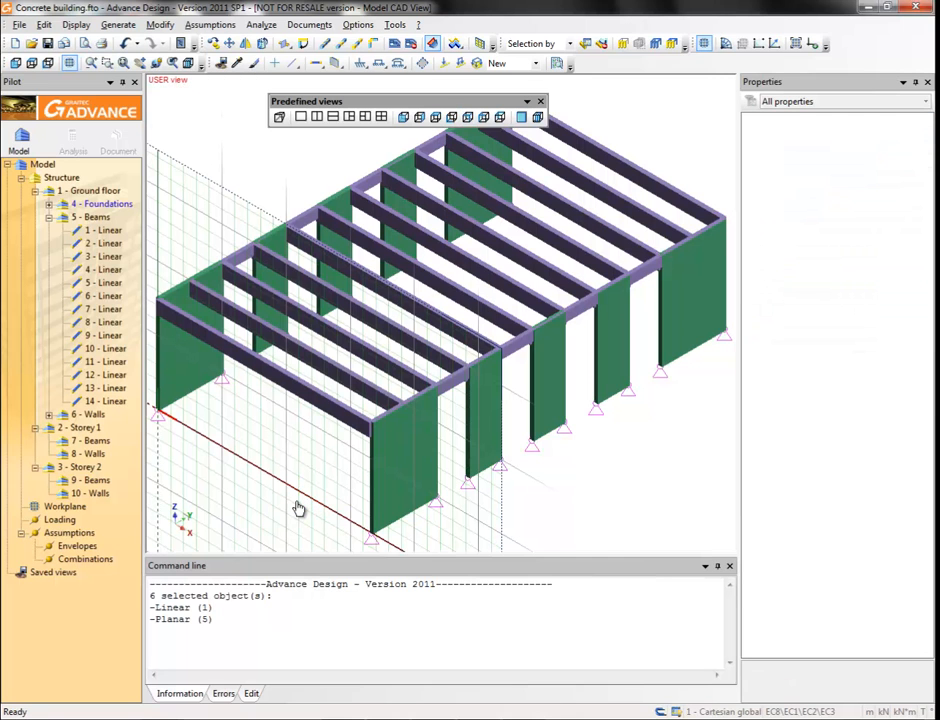
- In the Ground floor Walls system, create a 100 mm thick planar slab over the beams using the four upper corners of the building
click(89, 415)
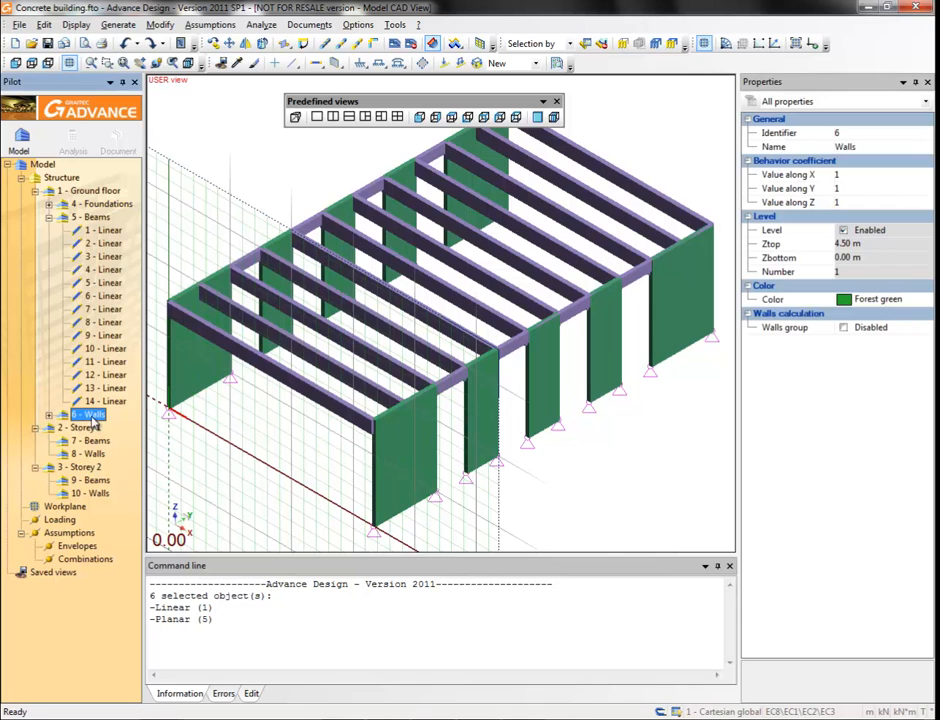
click(336, 62)
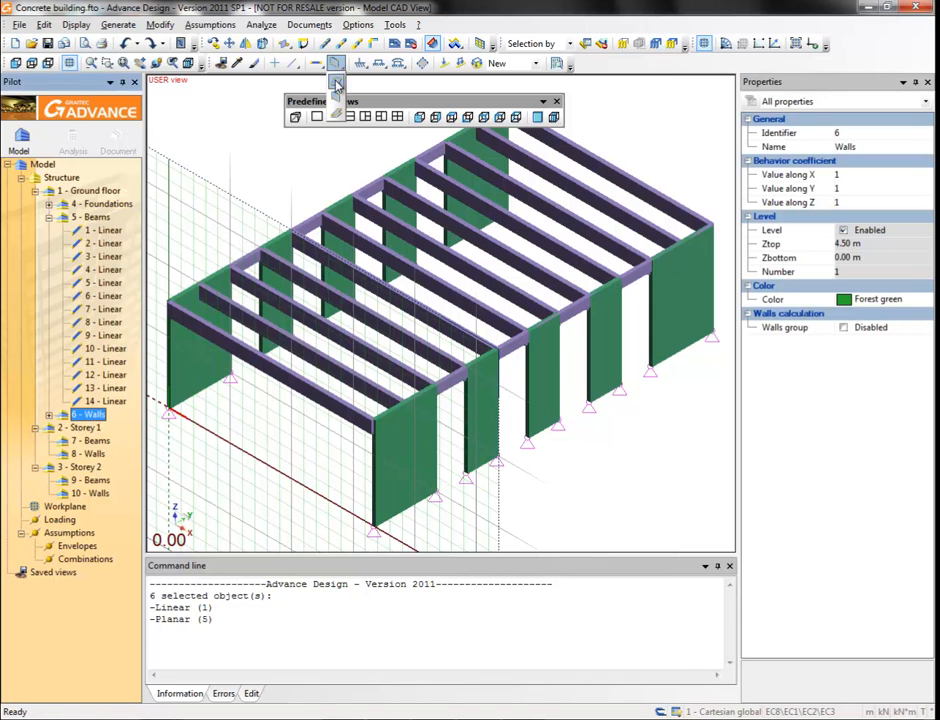
click(337, 85)
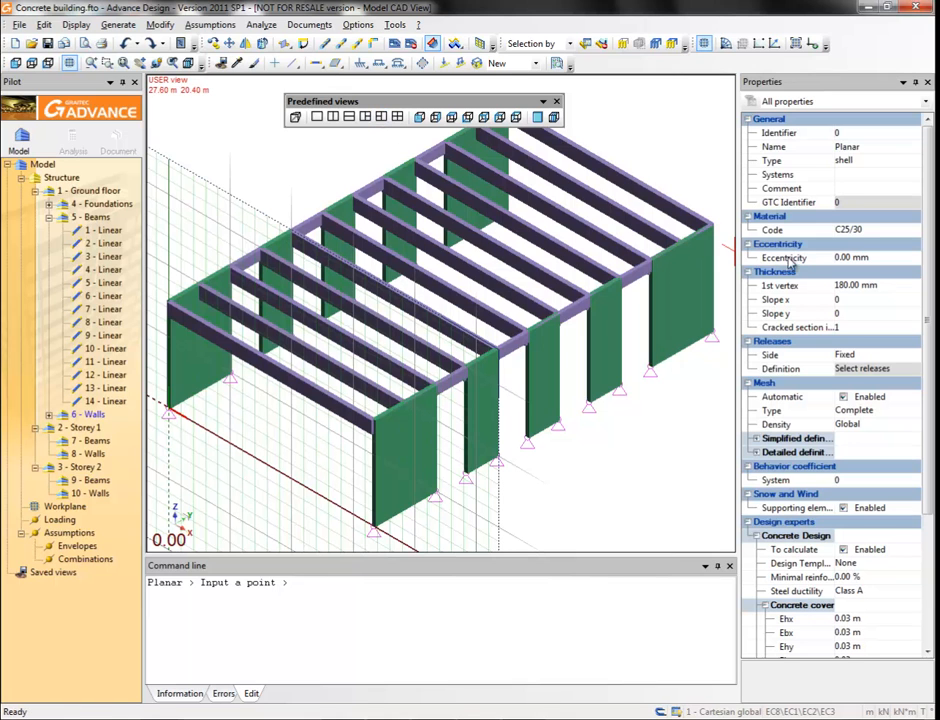
click(845, 287)
text(1)
key(Return)
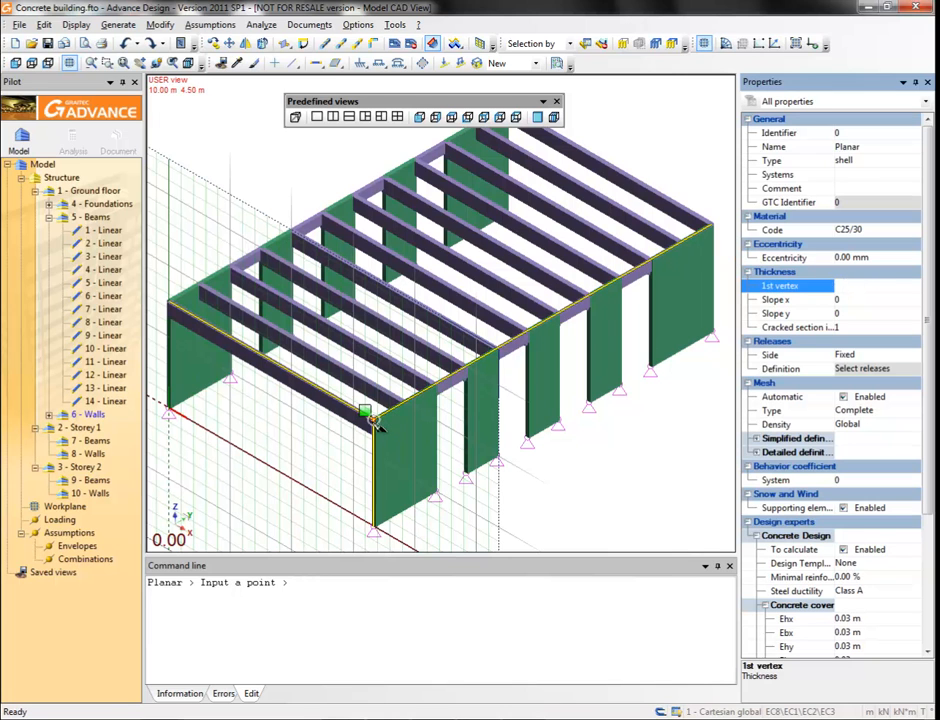
click(373, 422)
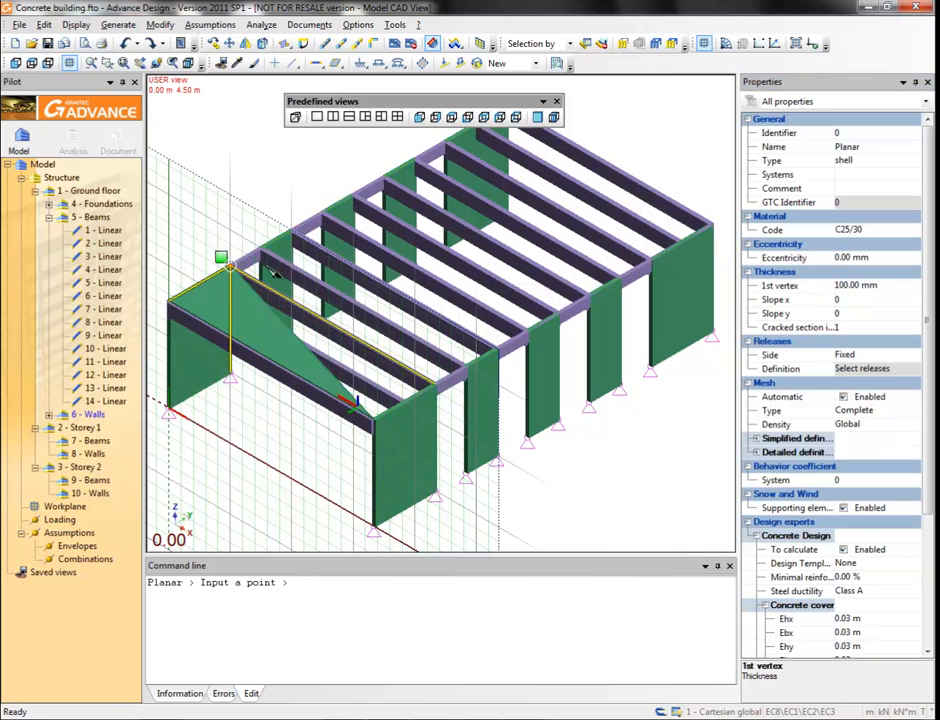
middle_drag(492, 201, 506, 290)
click(522, 201)
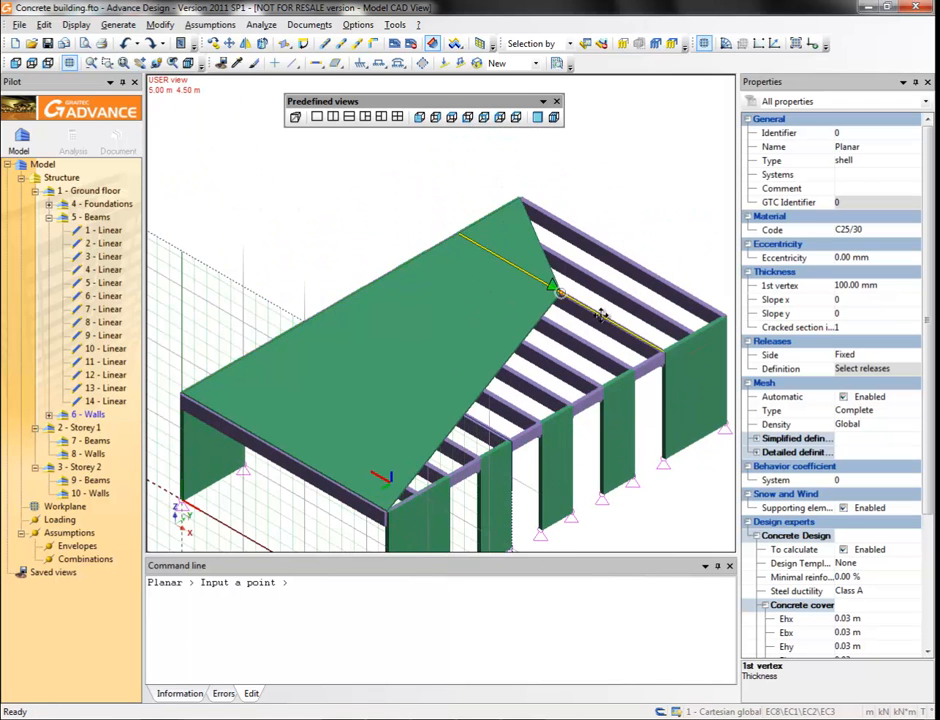
middle_drag(608, 323, 505, 303)
click(616, 286)
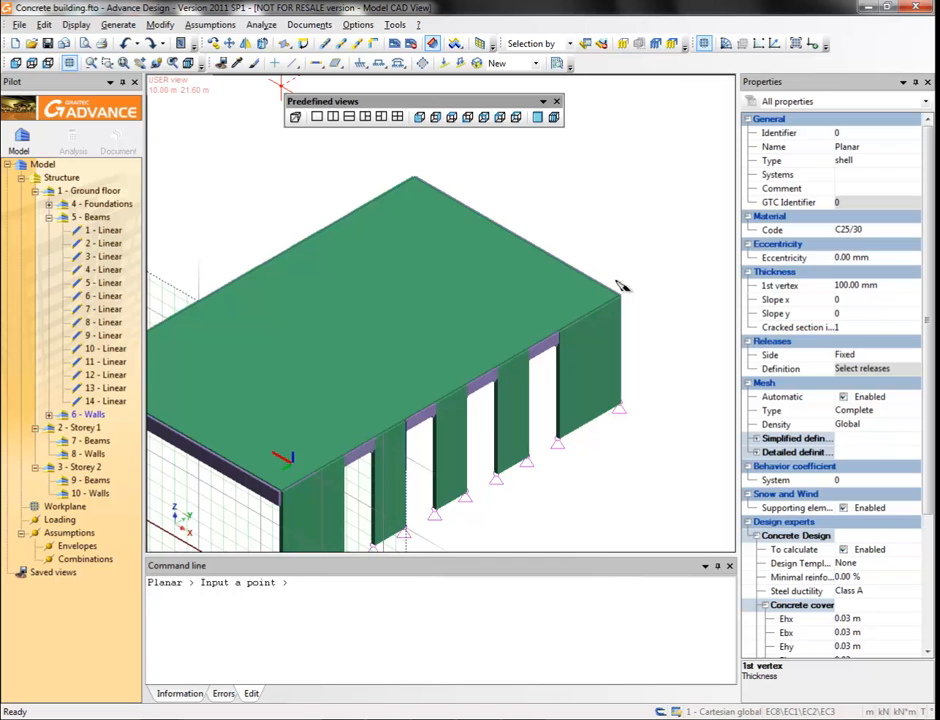
click(620, 287)
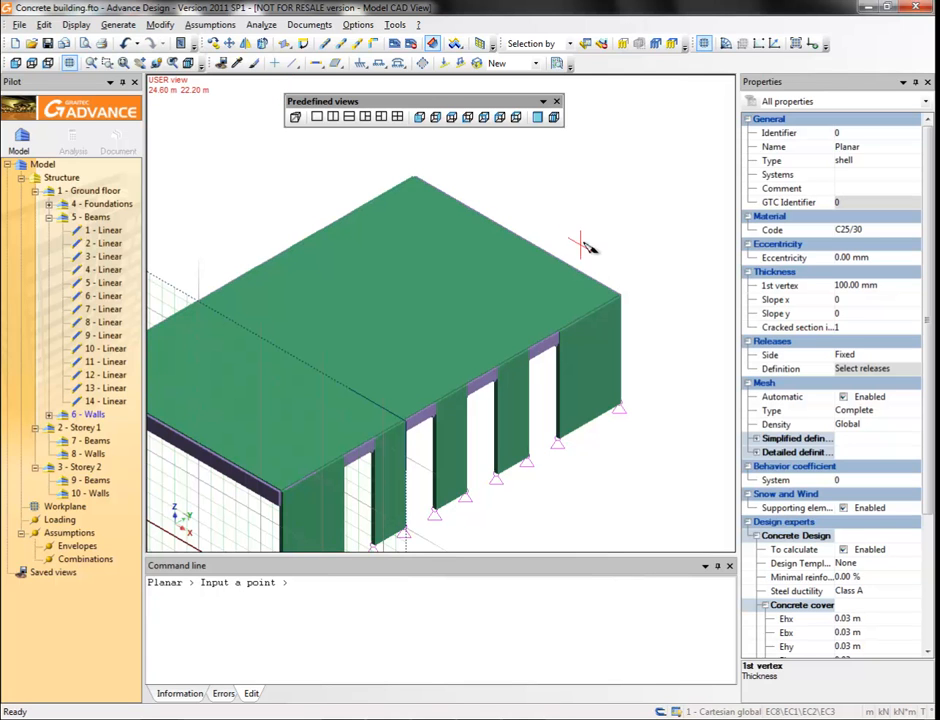
click(122, 63)
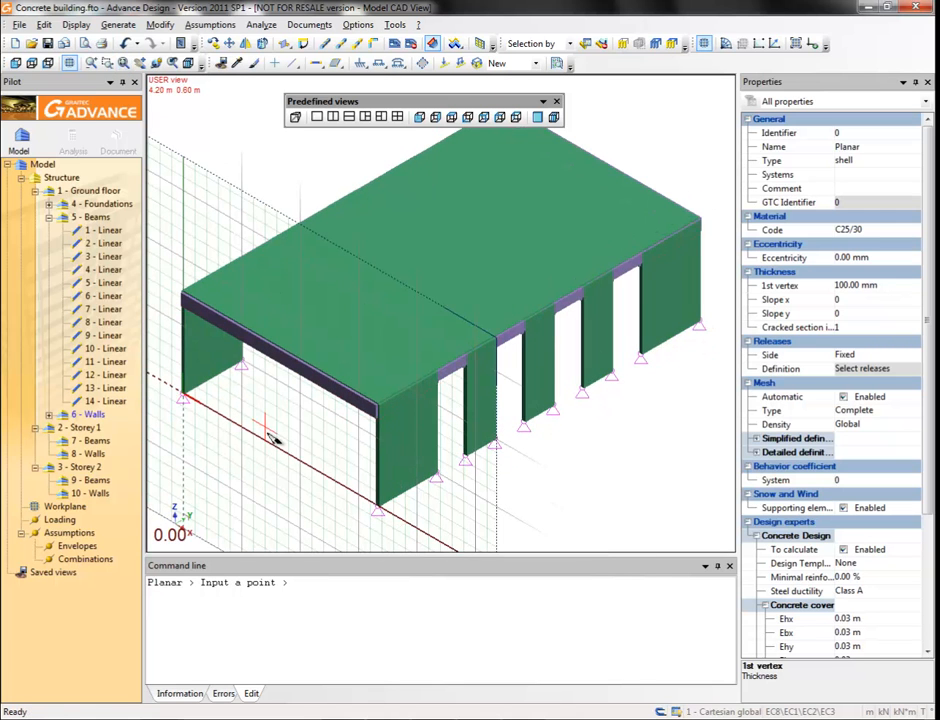
- Select all Ground floor beams and set up a multiple copy with the translation vector 0 0 4.5 and number 1
click(92, 218)
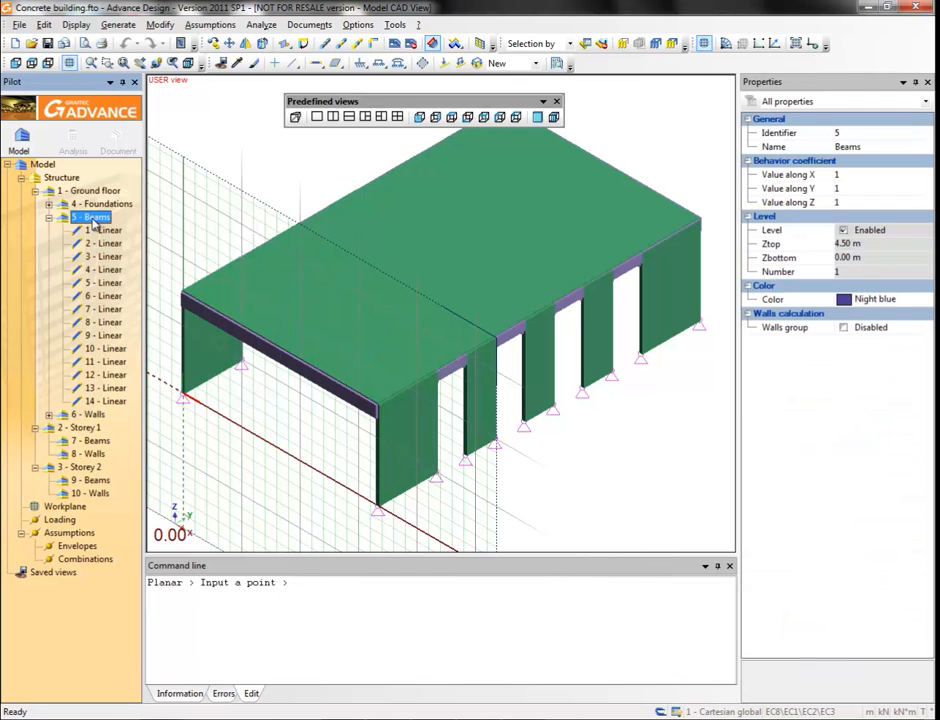
right_click(95, 225)
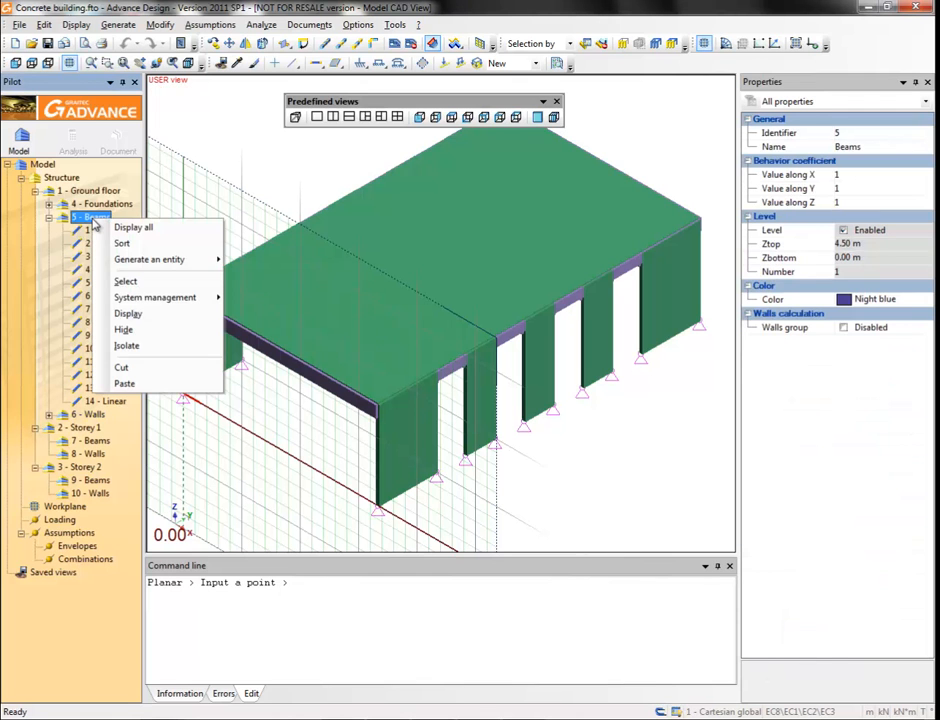
click(120, 280)
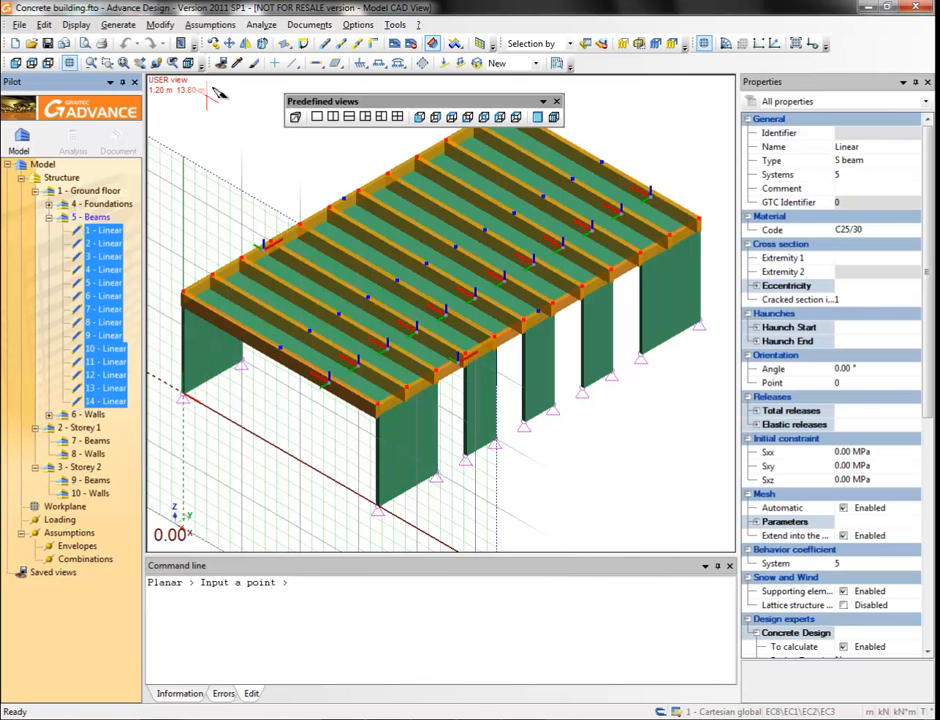
click(214, 45)
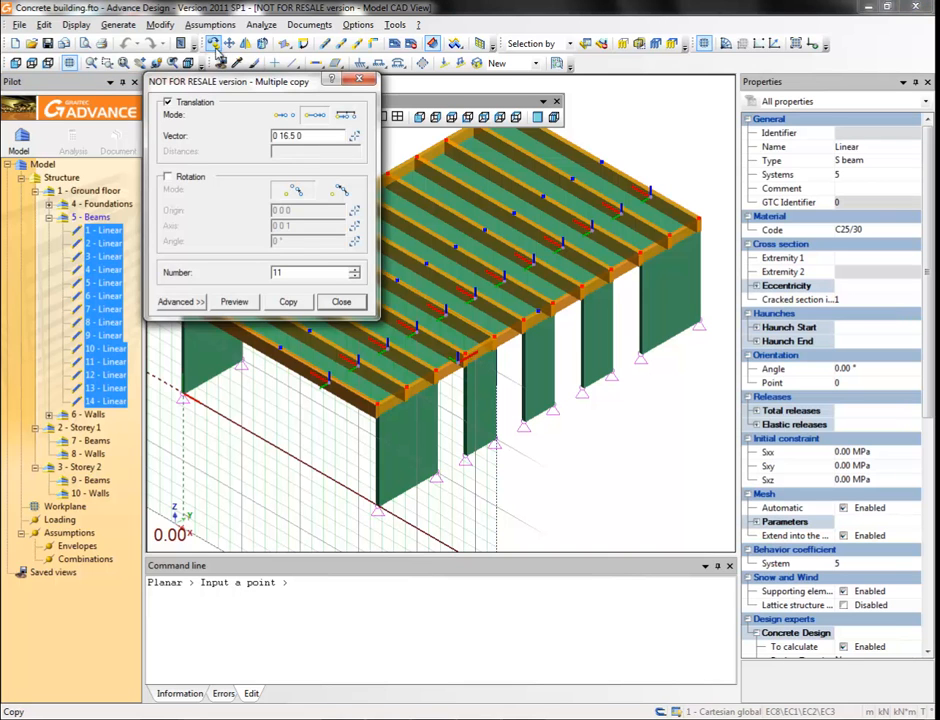
drag(280, 135, 290, 134)
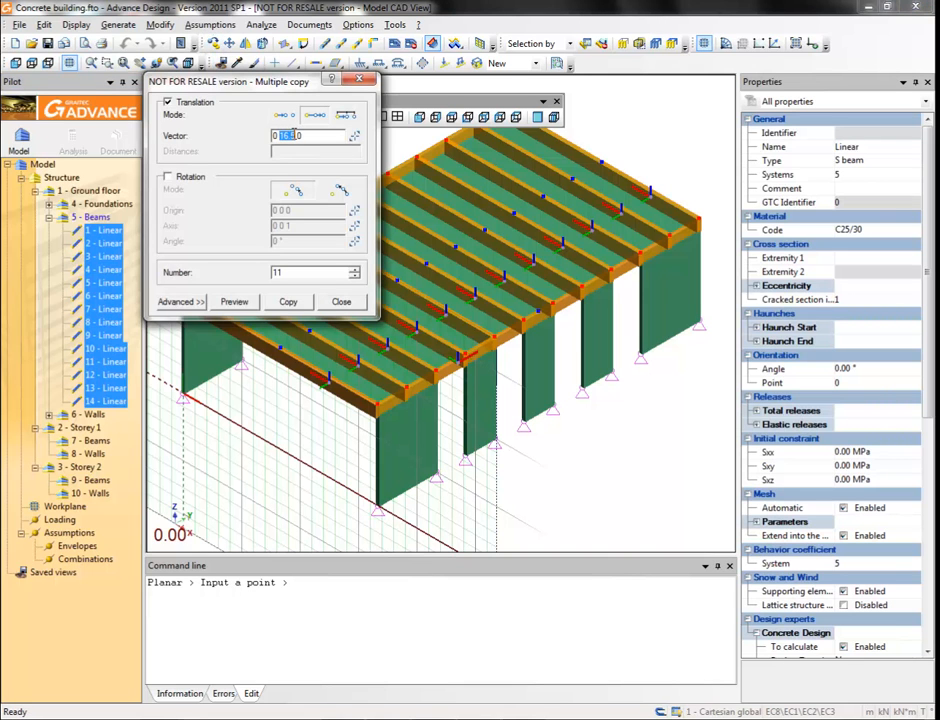
text(0)
text(1)
- Set the copy's destination system to 7 - Beams, preview it, copy the beams and clear the selection
click(184, 303)
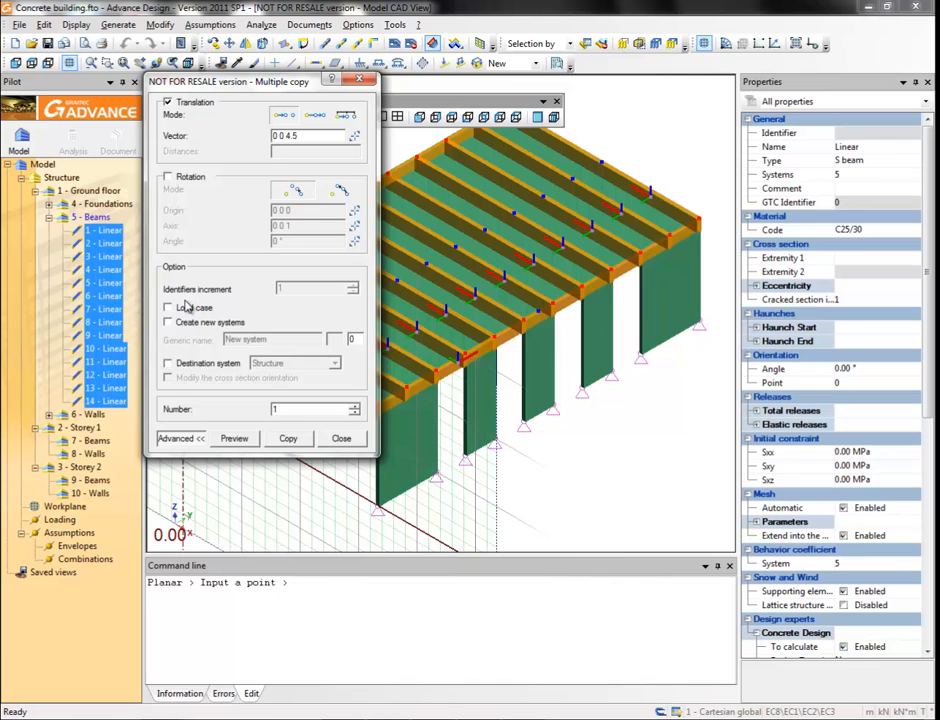
click(168, 364)
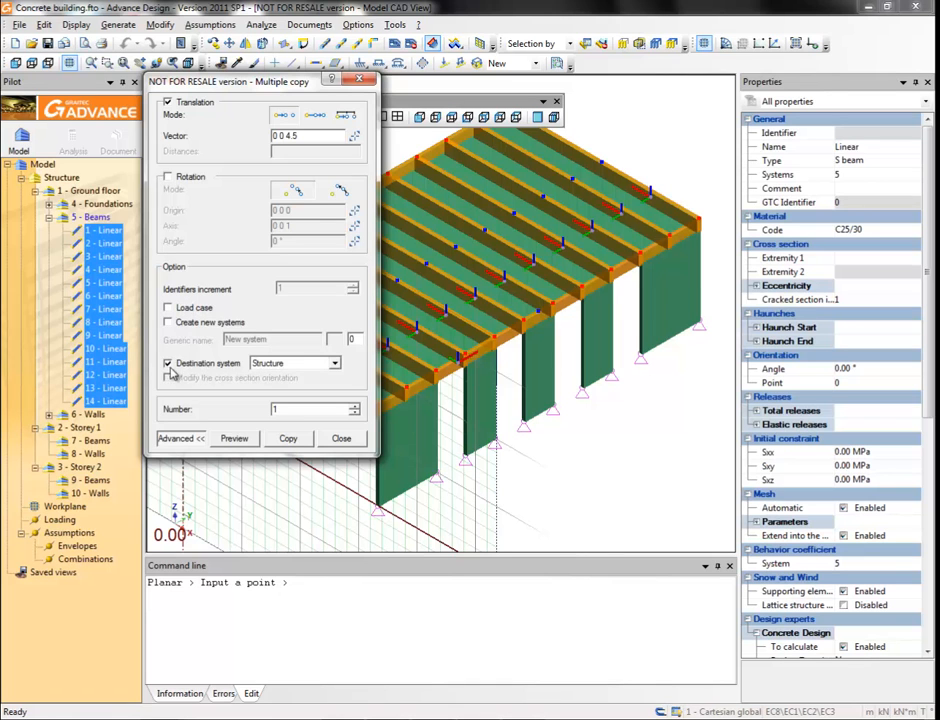
click(335, 366)
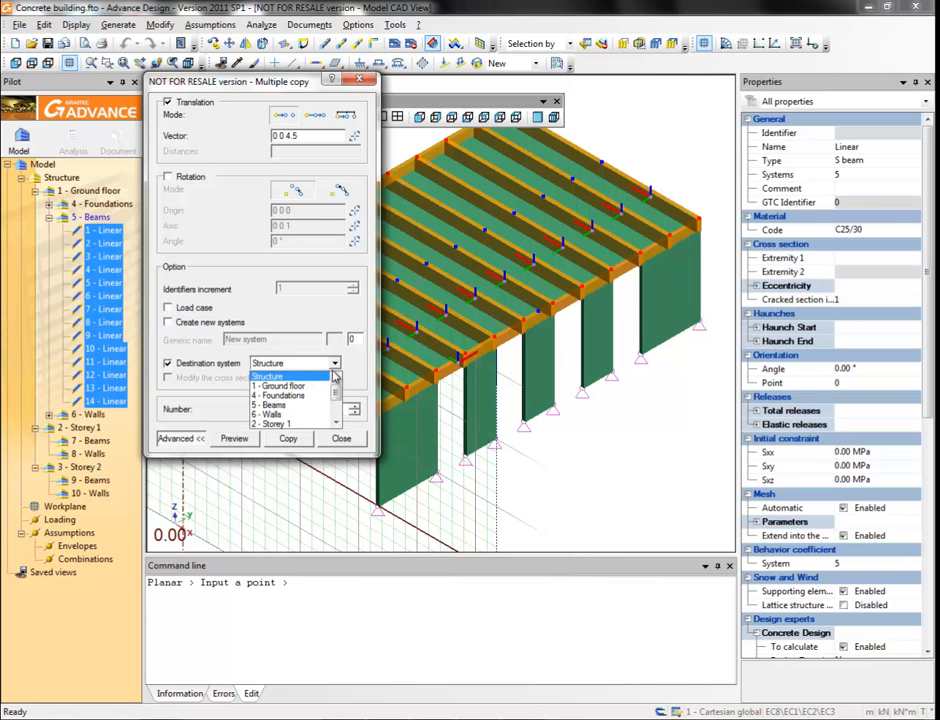
click(336, 425)
click(337, 424)
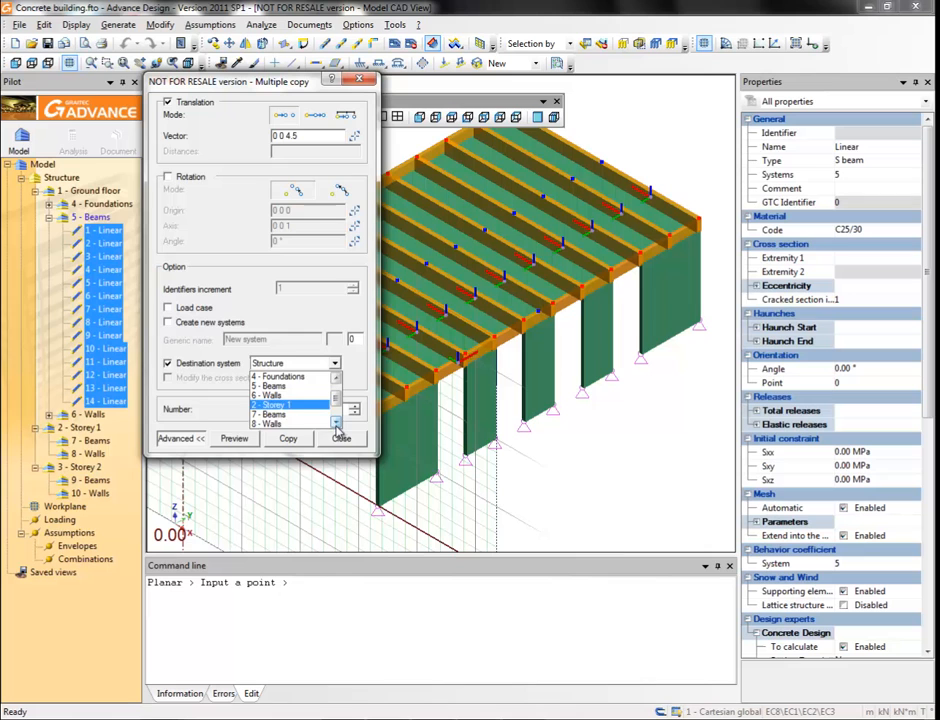
click(281, 414)
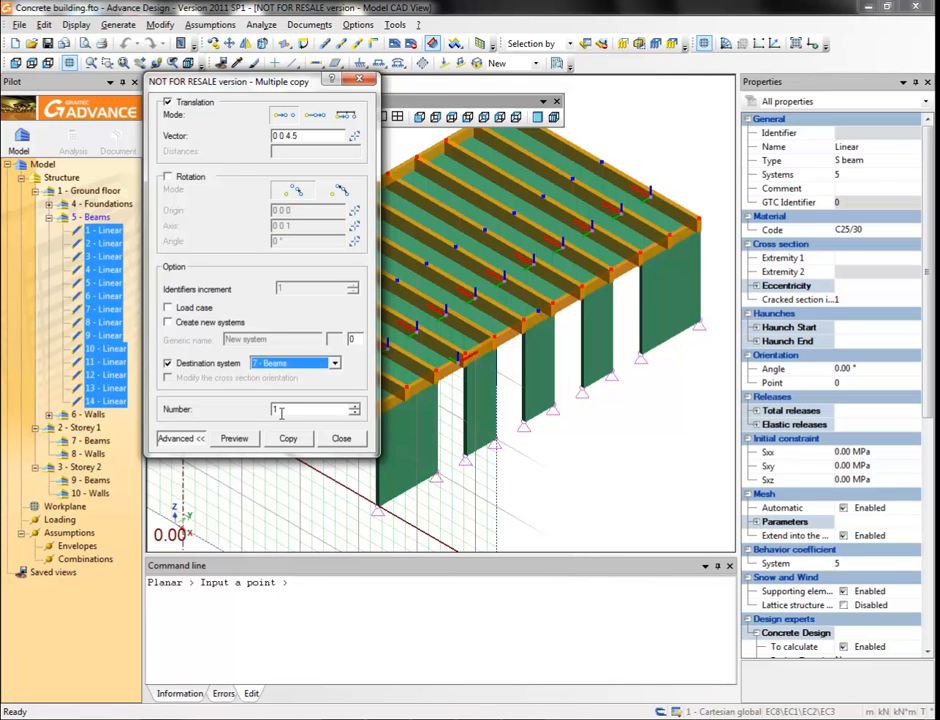
click(238, 440)
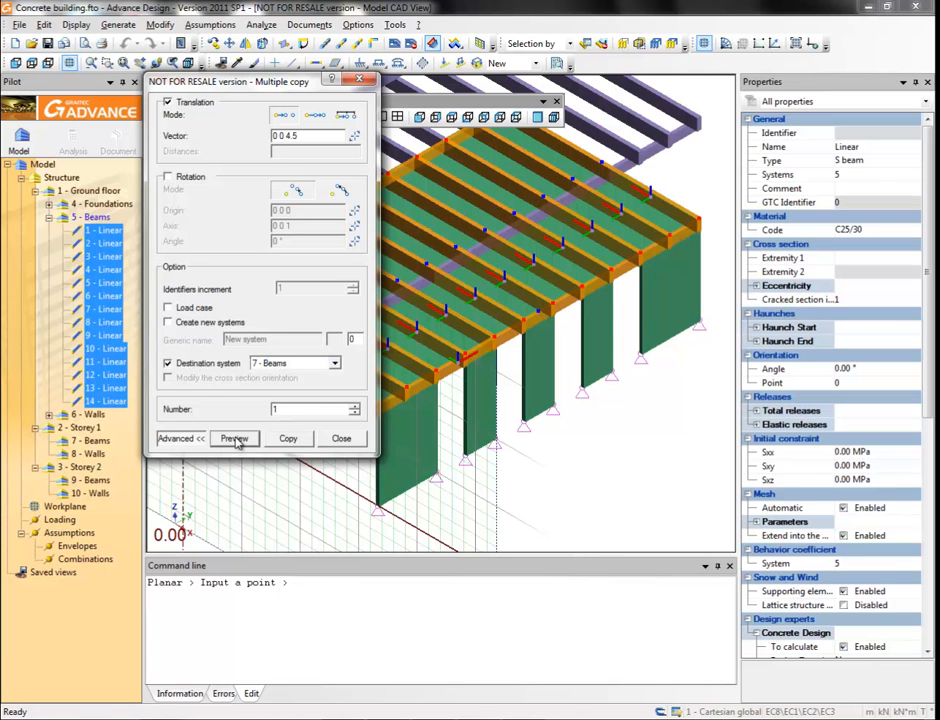
click(289, 440)
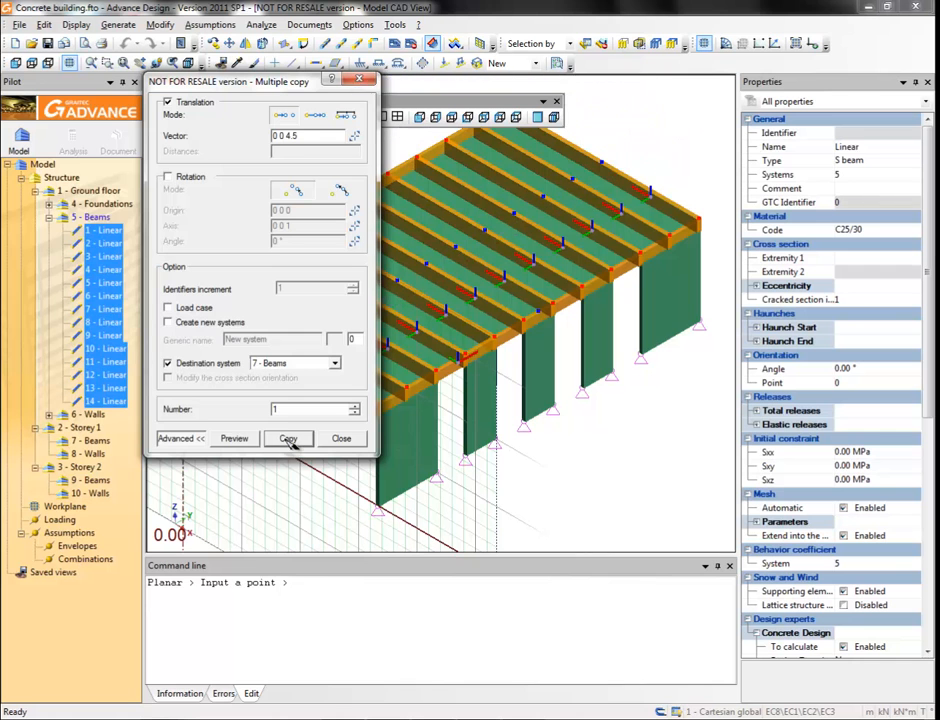
click(339, 438)
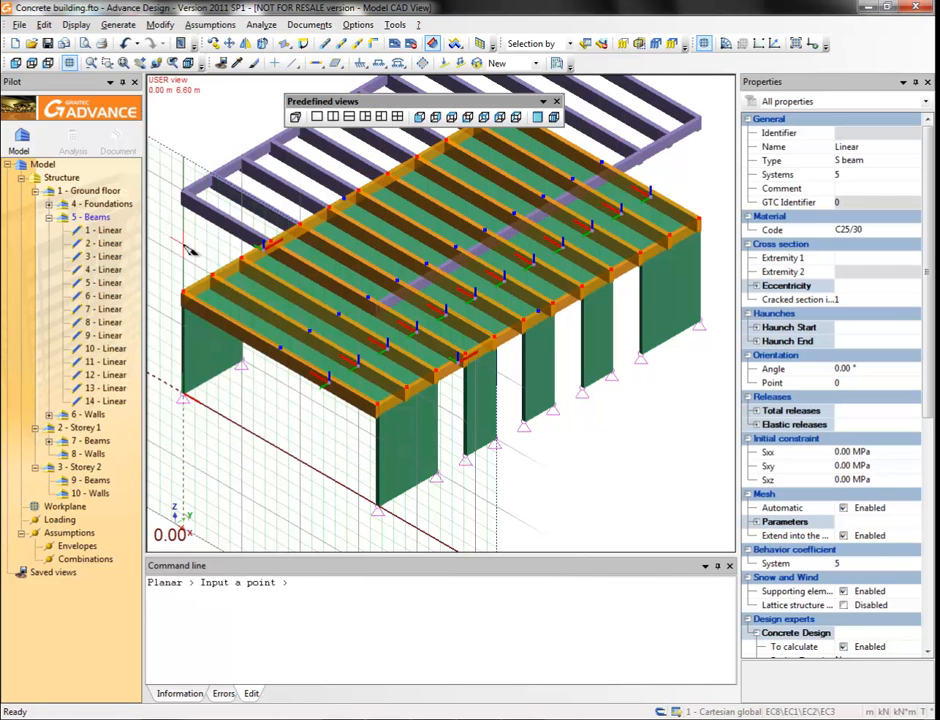
click(124, 63)
key(Escape)
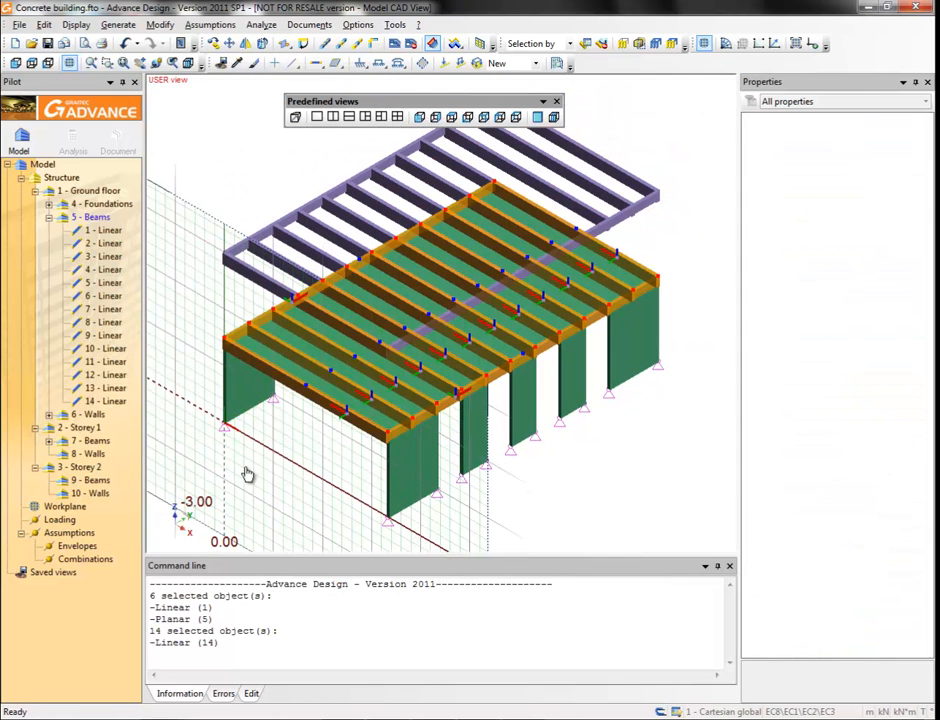
- Copy all Ground floor Walls elements once along the vector 0 0 4.5 into destination system 8 - Walls and clear the selection
click(88, 414)
right_click(88, 416)
click(120, 477)
click(214, 44)
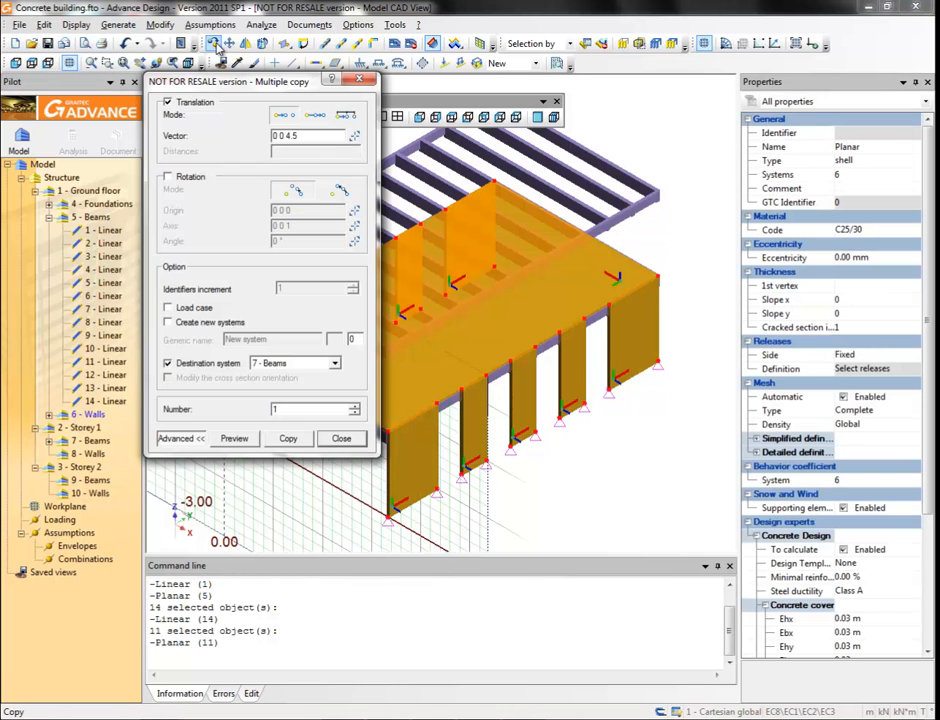
click(334, 363)
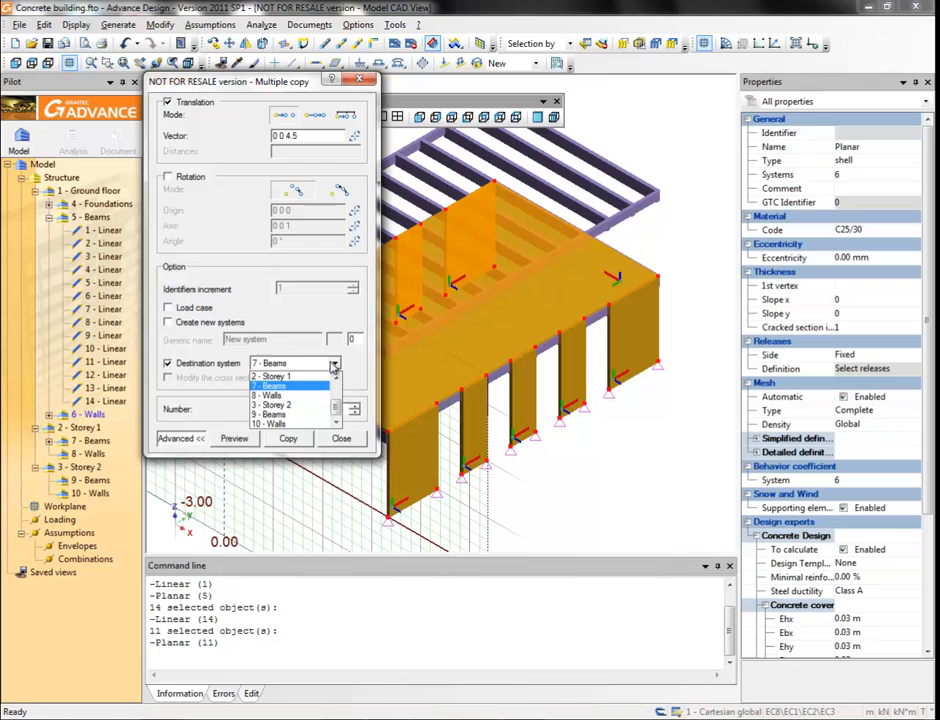
click(283, 397)
click(258, 439)
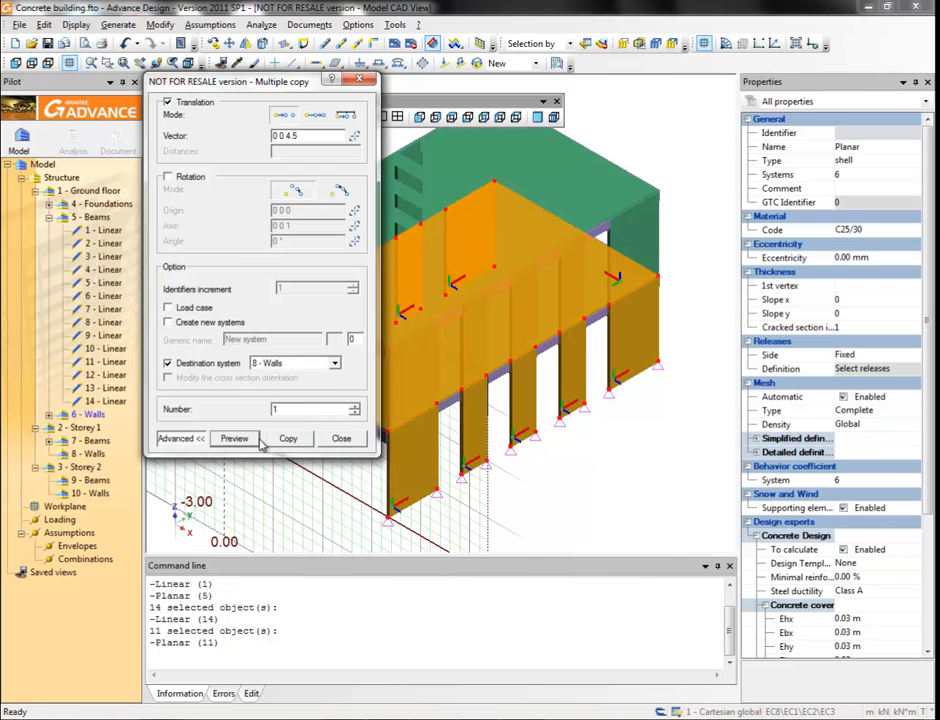
click(289, 438)
click(340, 438)
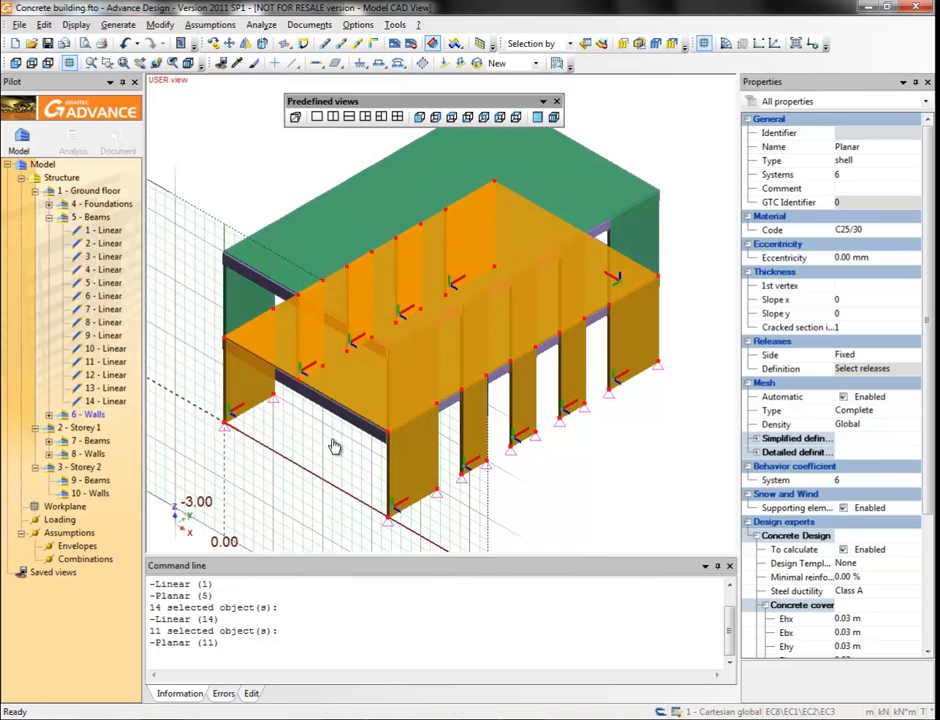
click(282, 442)
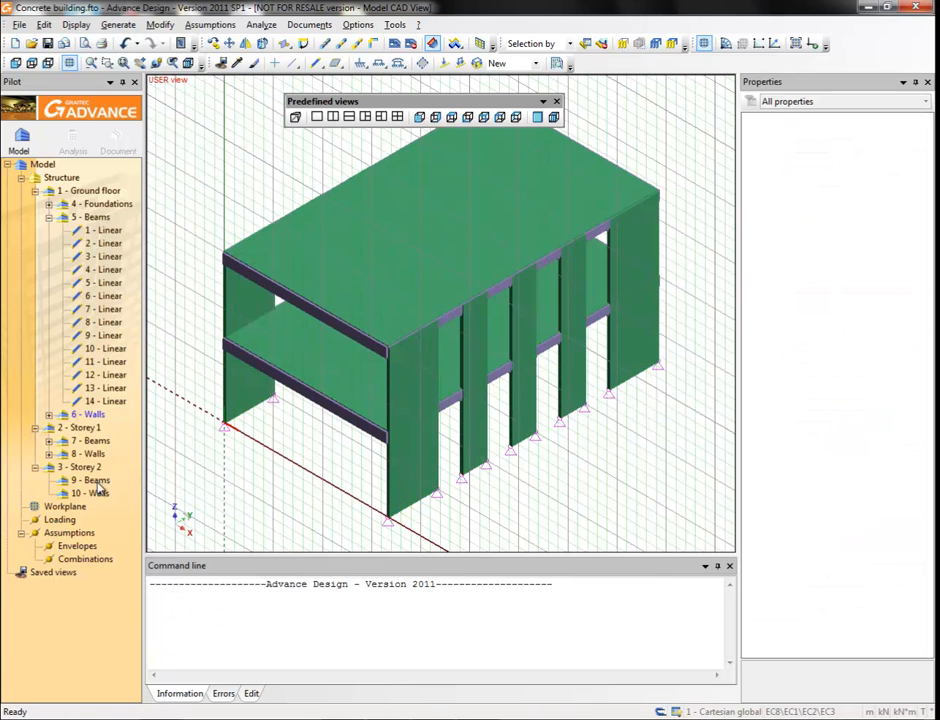
- In the Storey 2 Walls system, create a 180 mm thick vertical wall on top of the far end wall of the front row
click(88, 494)
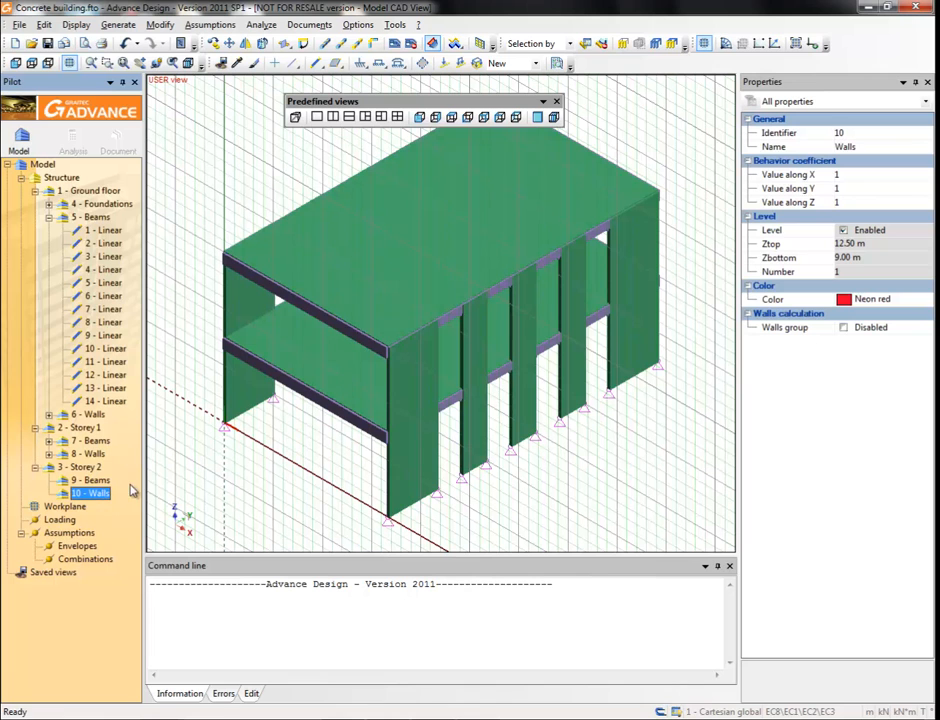
click(340, 63)
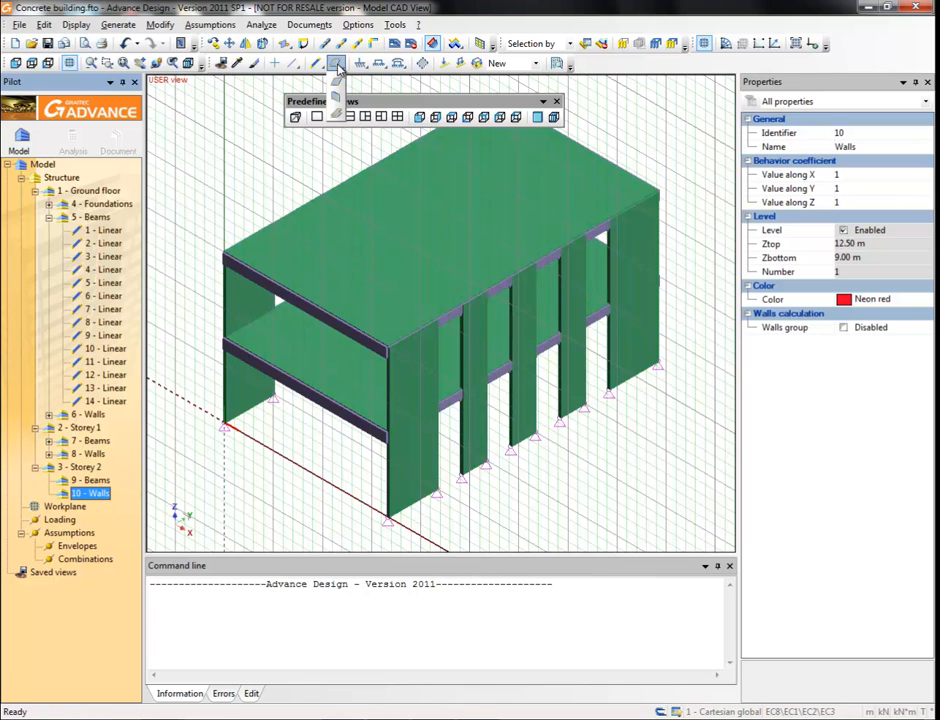
click(339, 97)
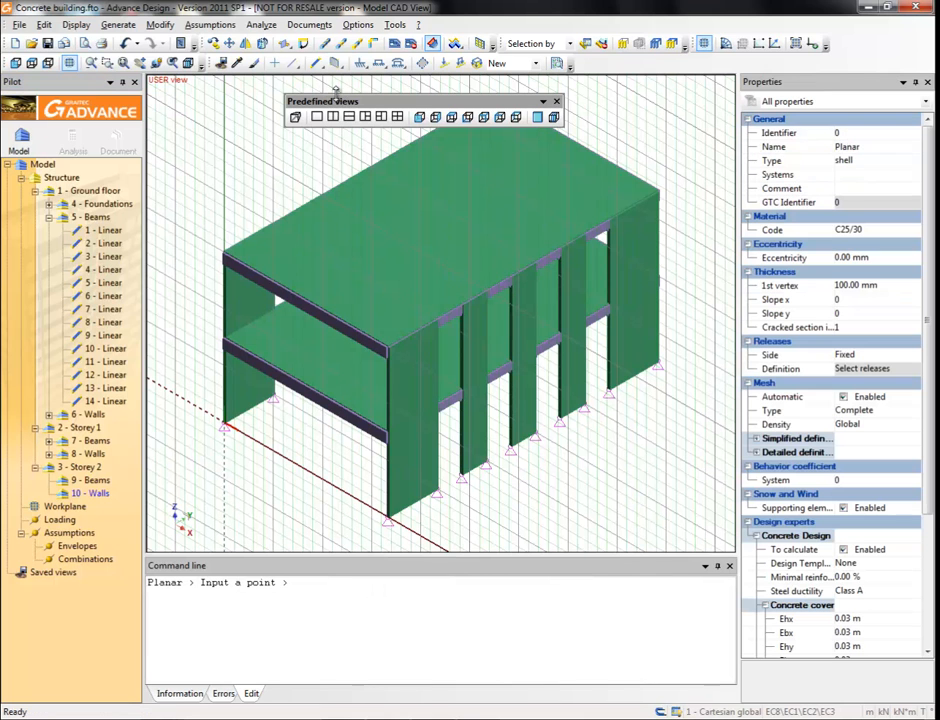
click(855, 285)
text(180mm)
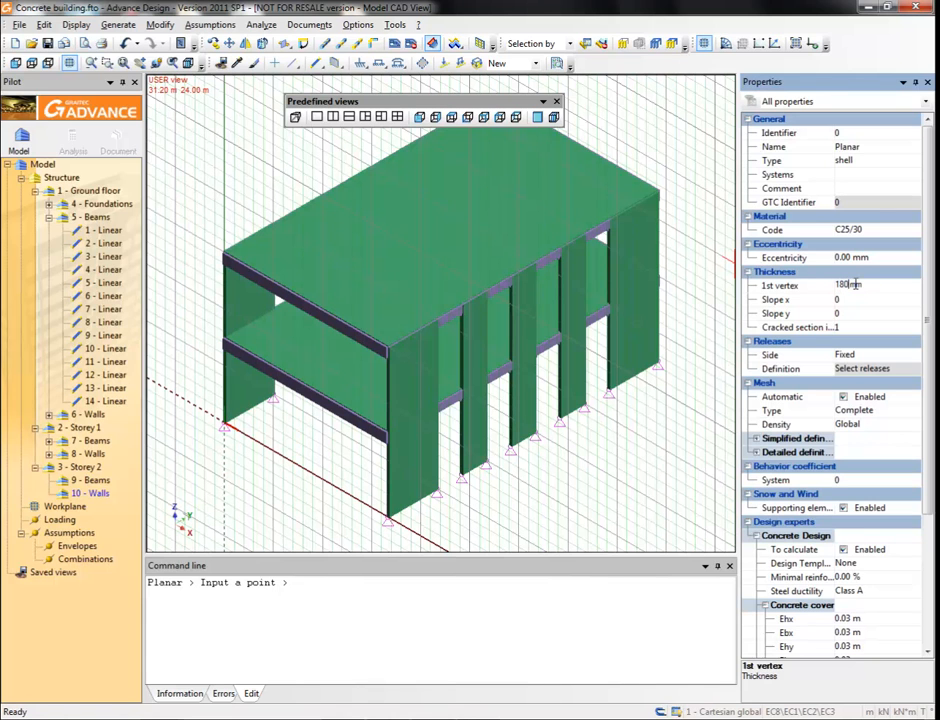
key(Return)
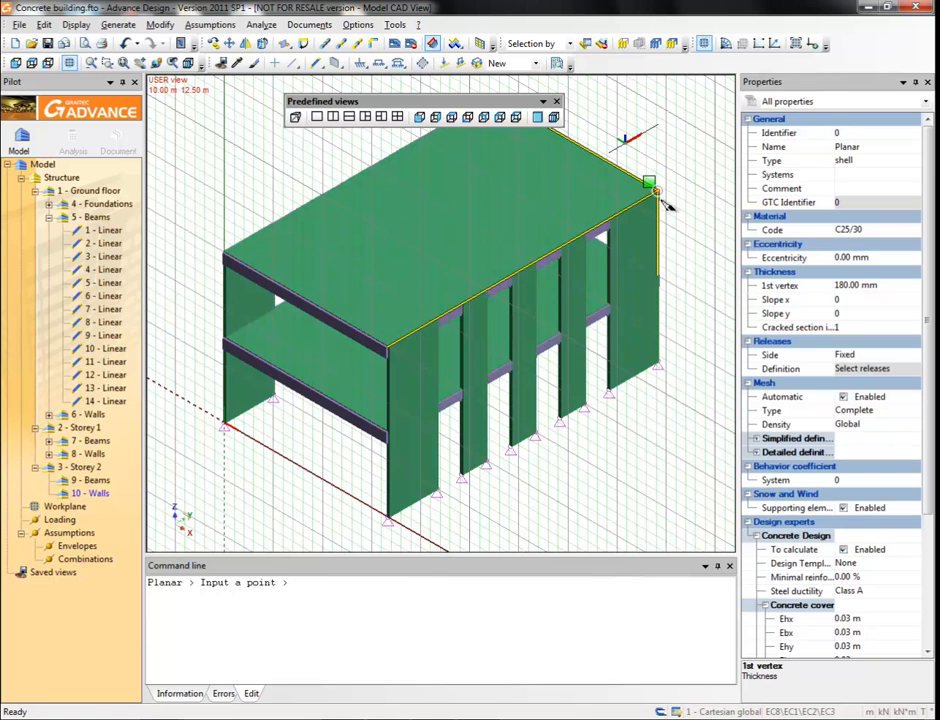
click(658, 196)
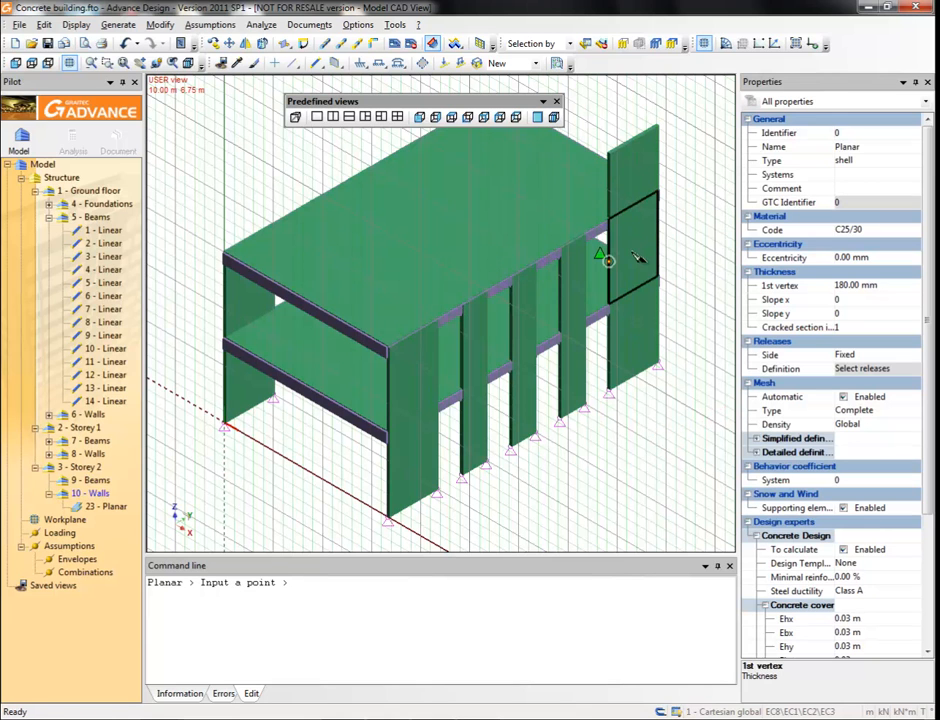
- Set the top level (Ztop) of Storey 2 to 12 m without updating the existing objects
click(84, 467)
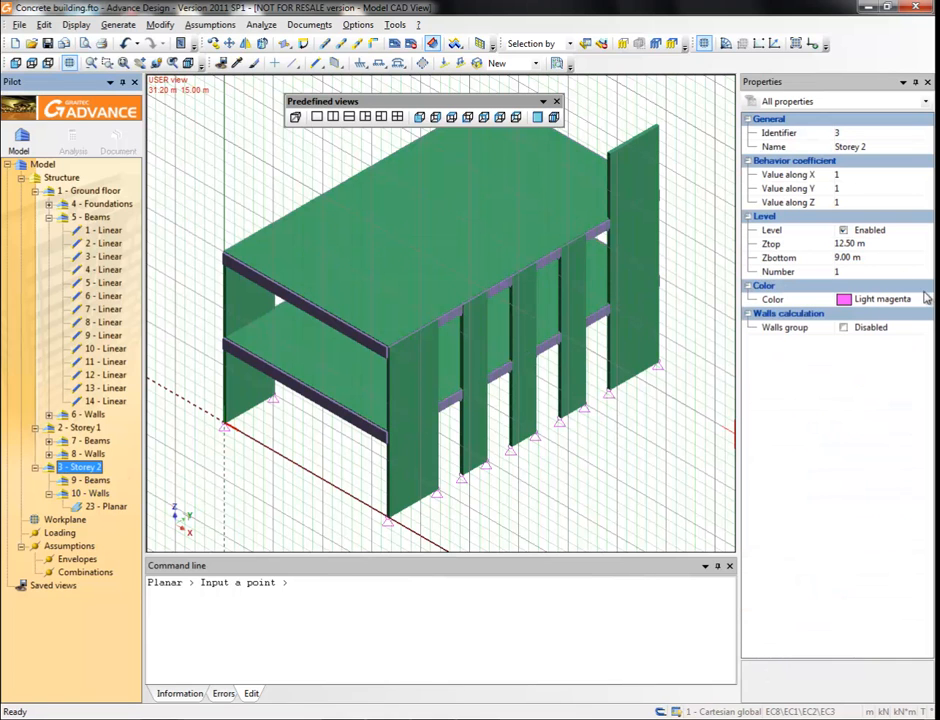
click(849, 243)
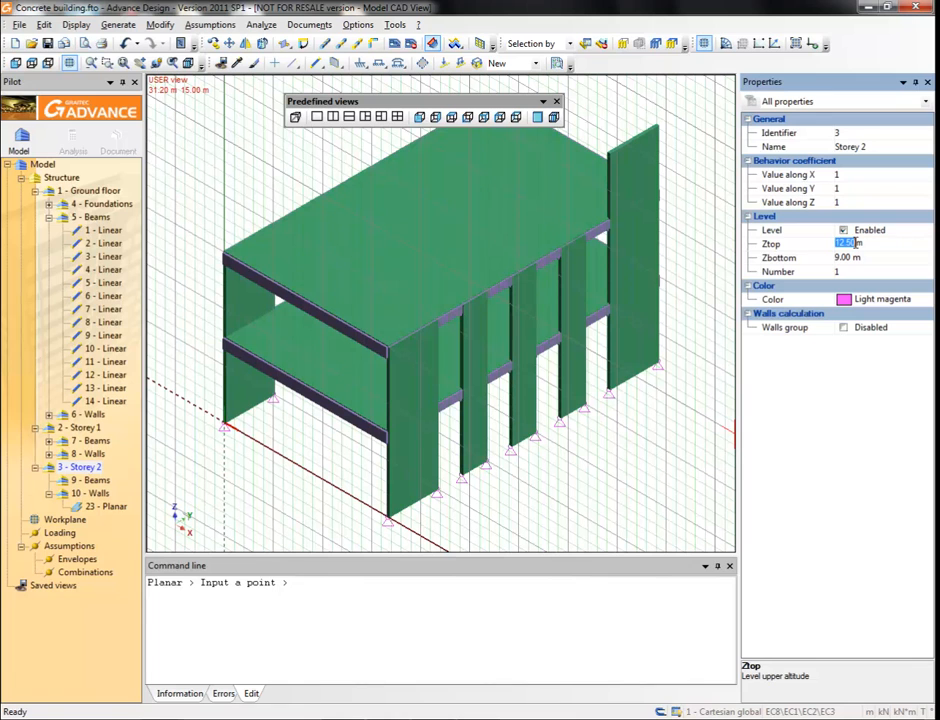
text(1)
key(Return)
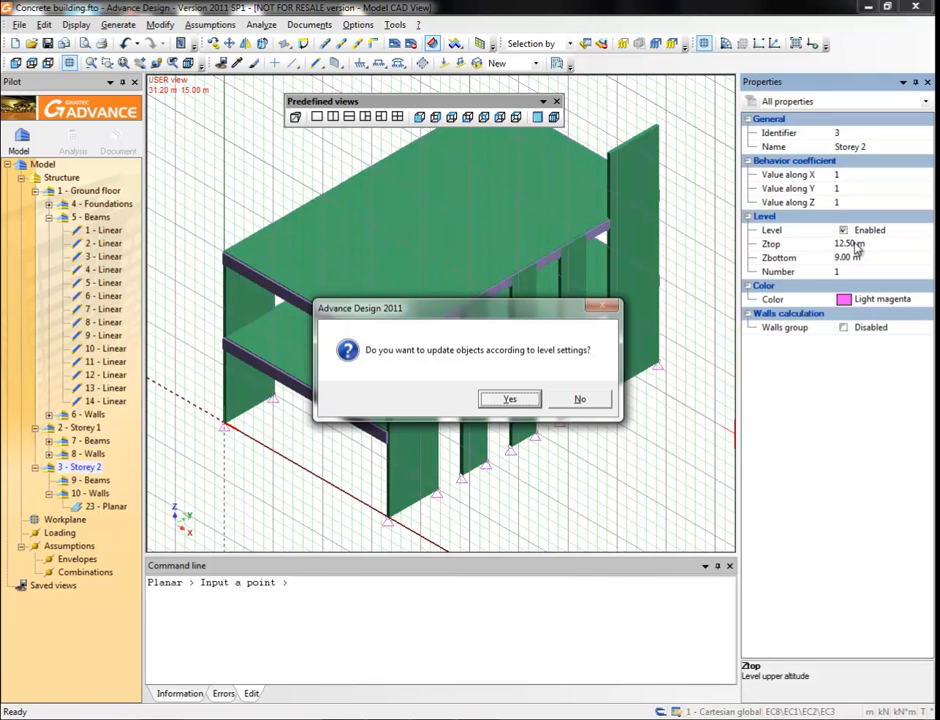
click(581, 399)
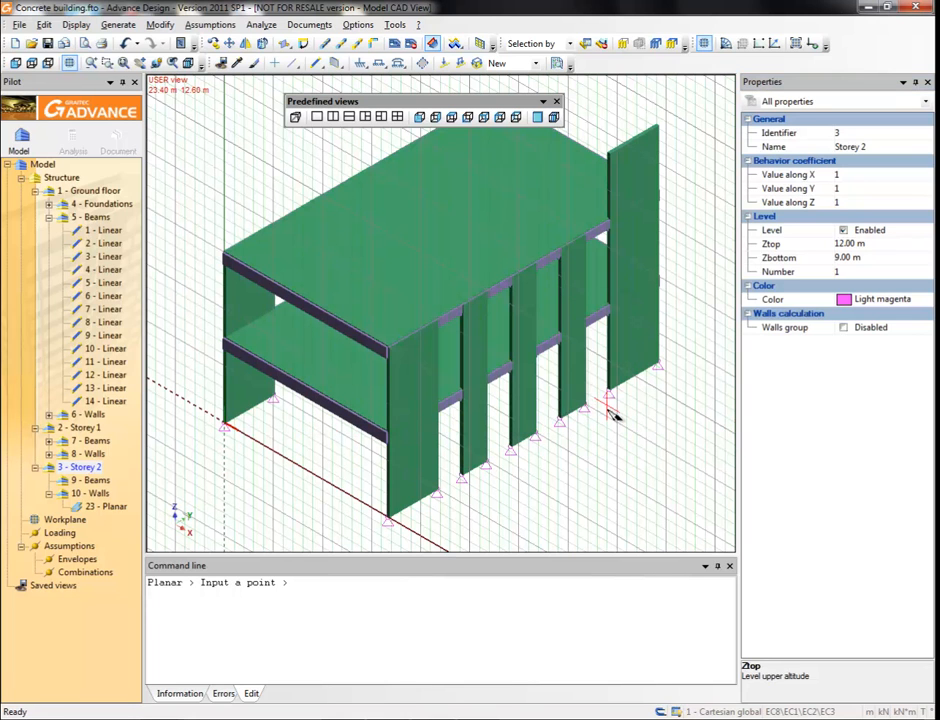
- In the Storey 2 Beams system, create a one-point vertical column with a square C300 section at the slab edge, above the wall beside the end wall
click(93, 481)
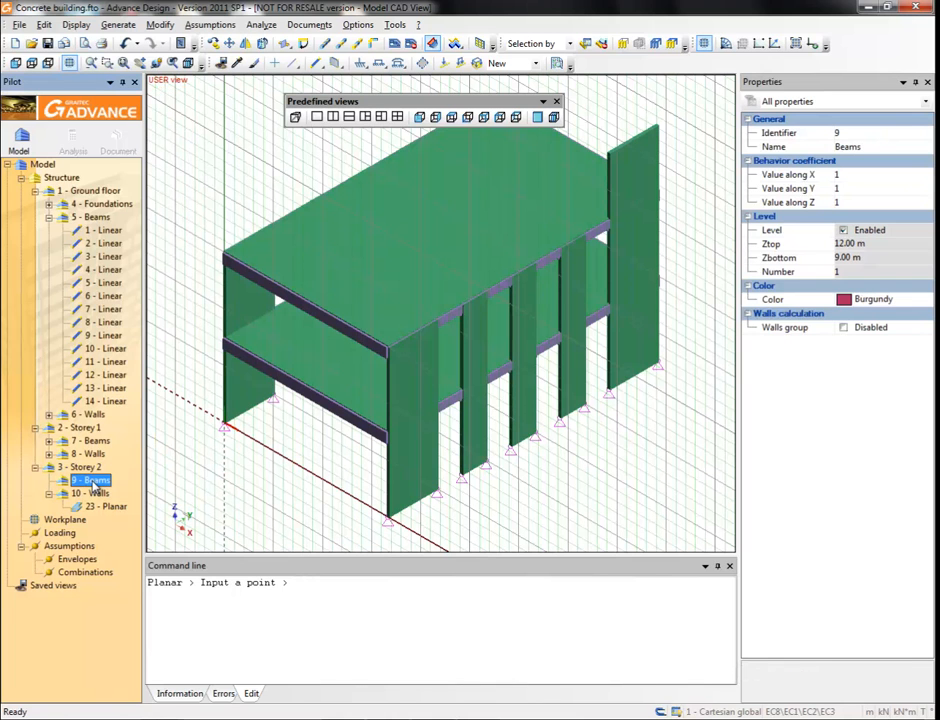
click(318, 66)
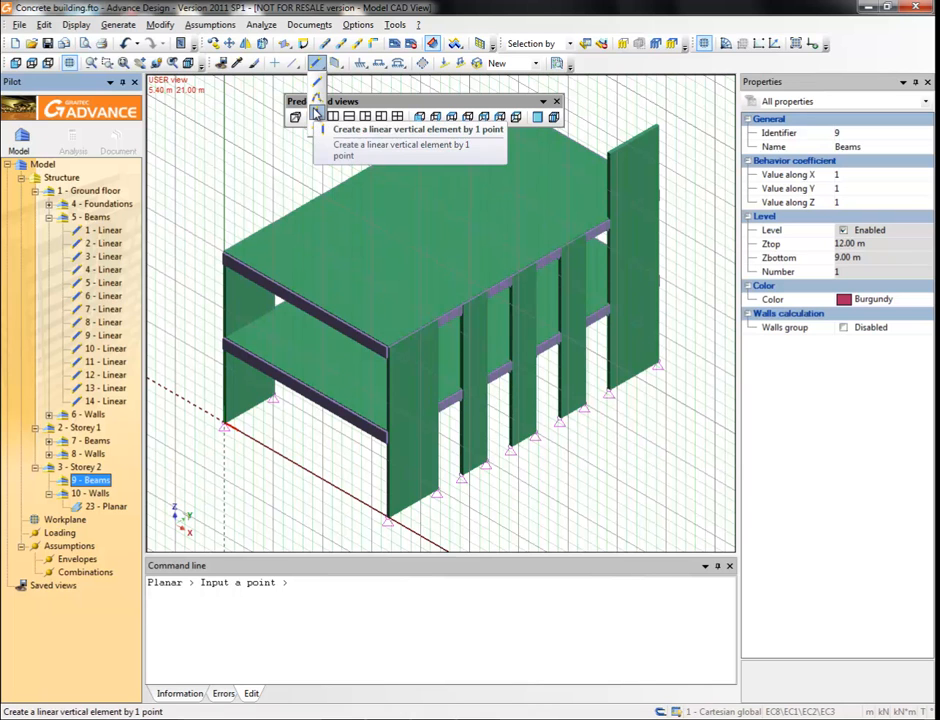
click(316, 113)
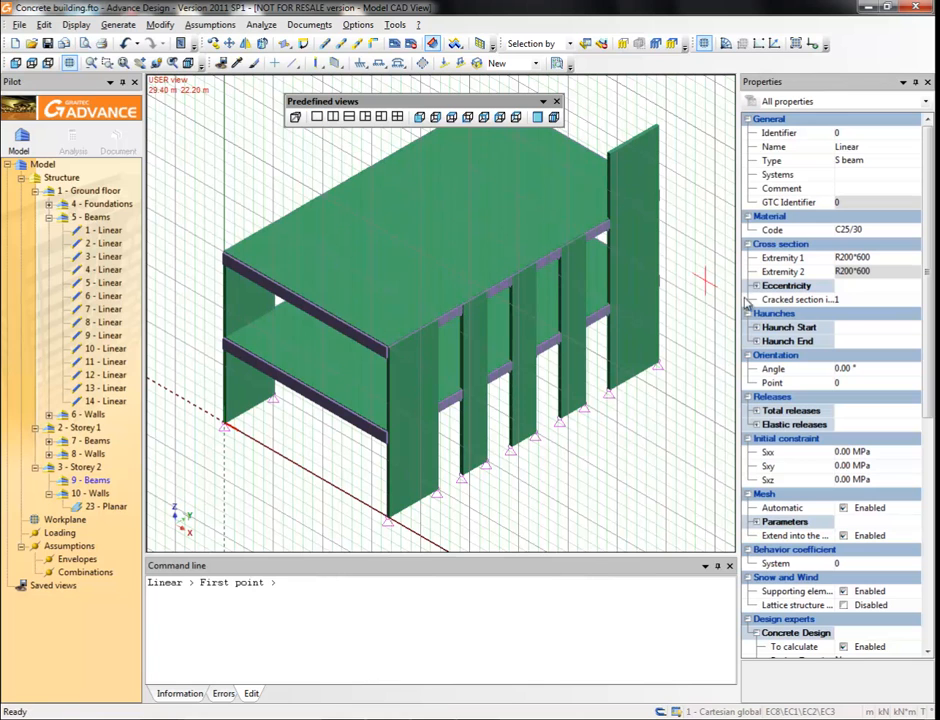
click(856, 259)
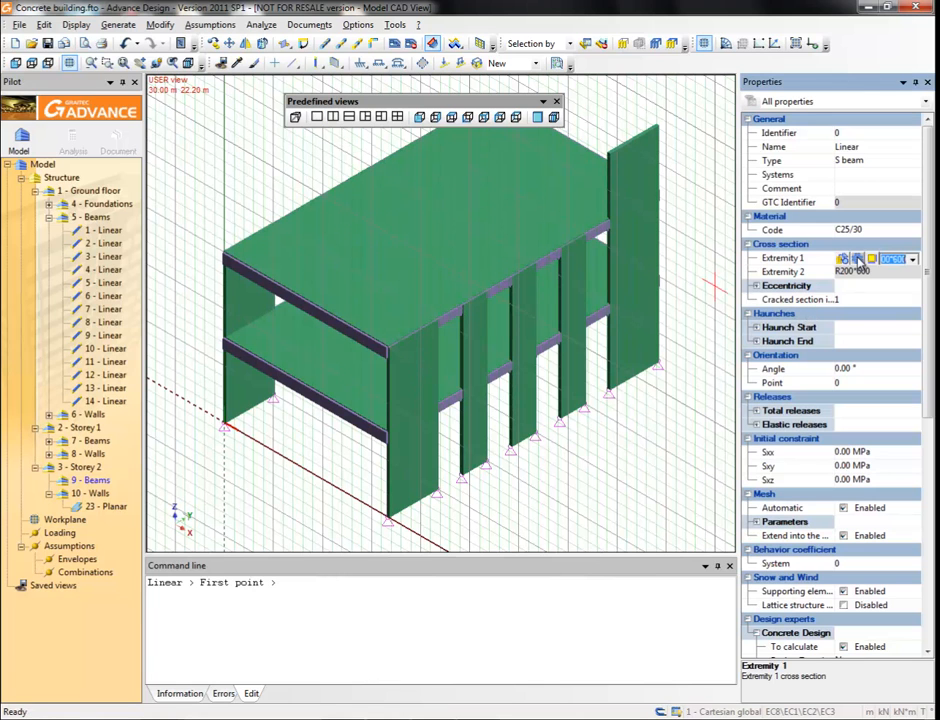
click(870, 260)
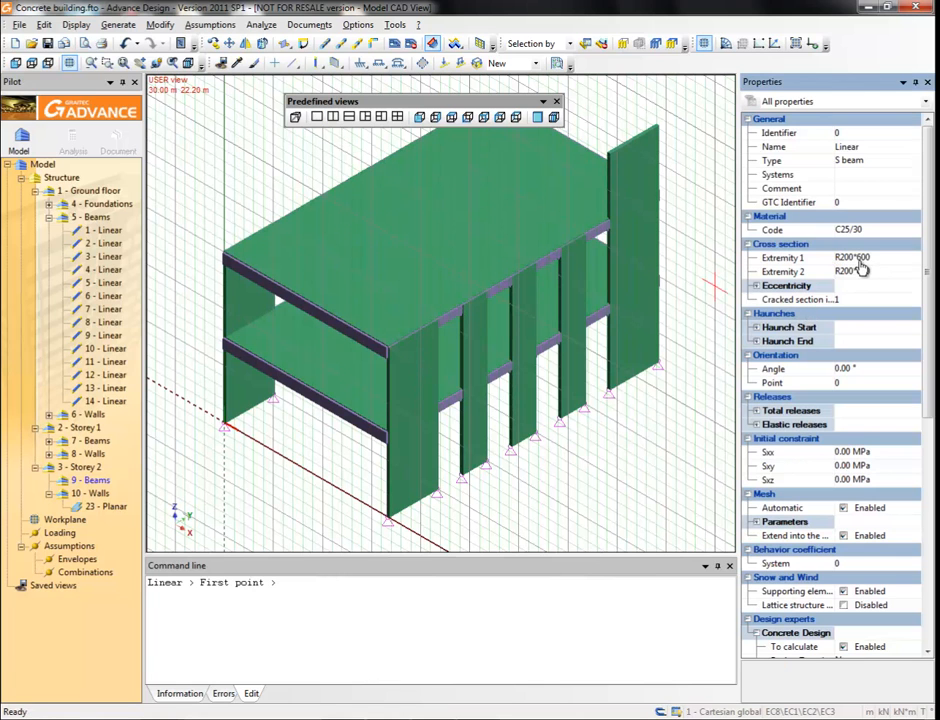
click(487, 286)
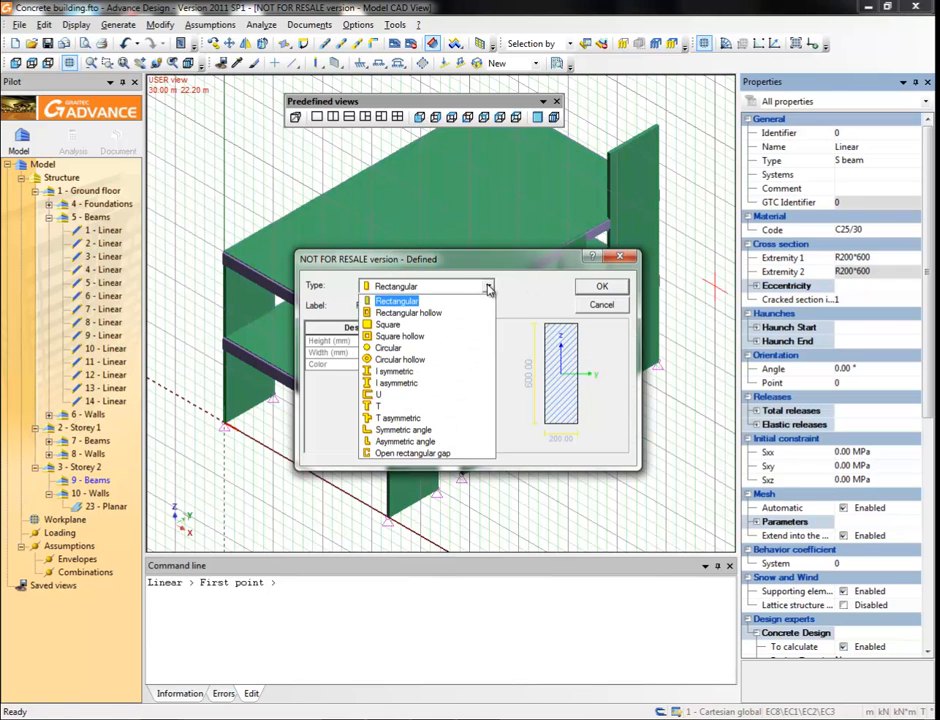
click(300, 247)
click(447, 349)
click(445, 341)
text(300)
click(597, 297)
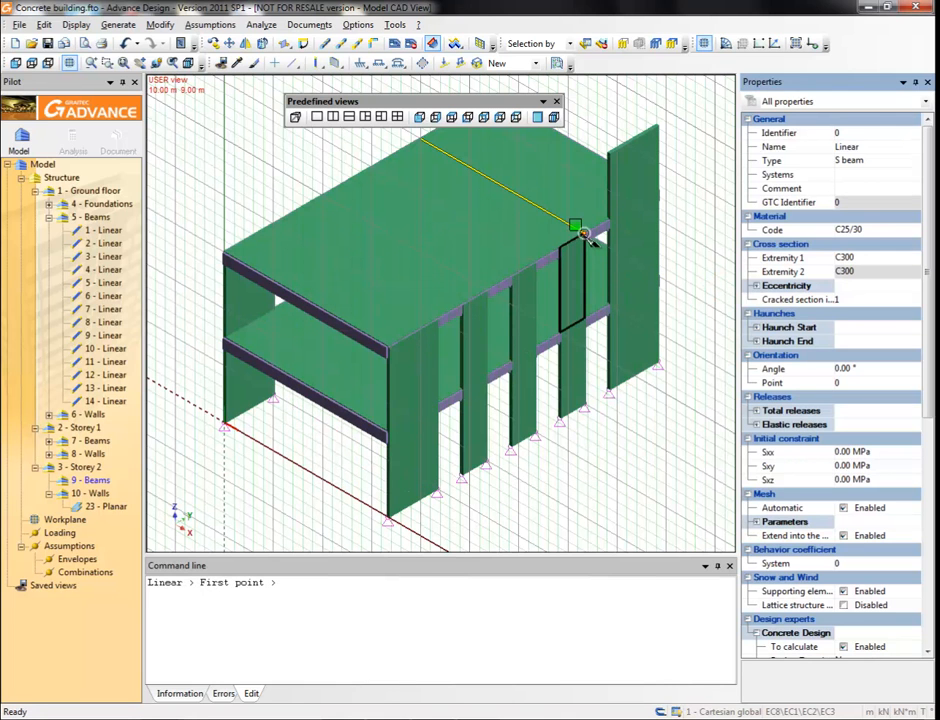
click(588, 237)
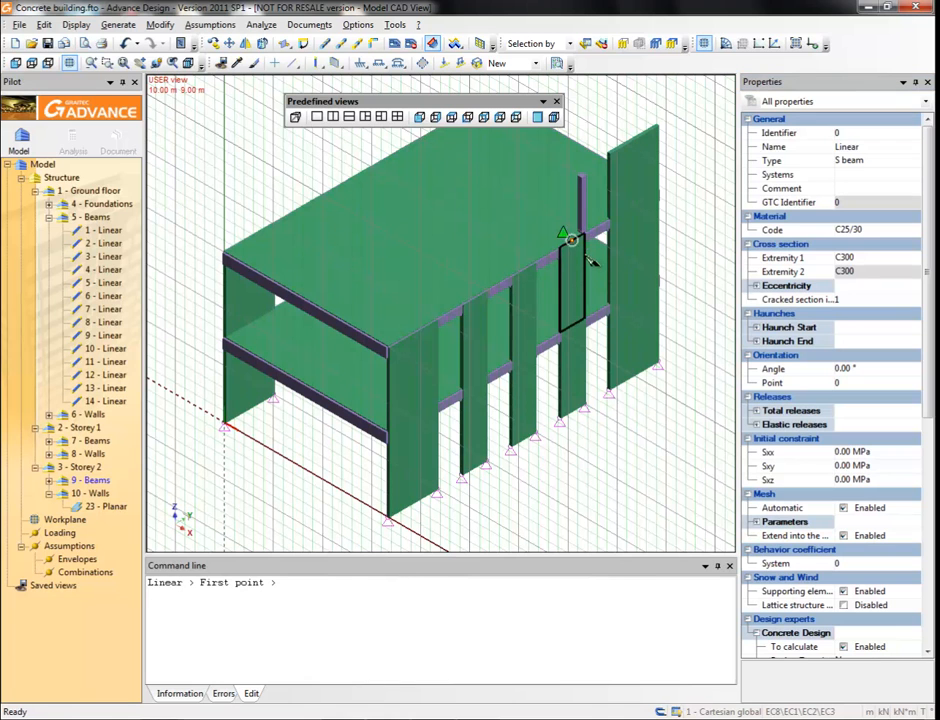
key(Escape)
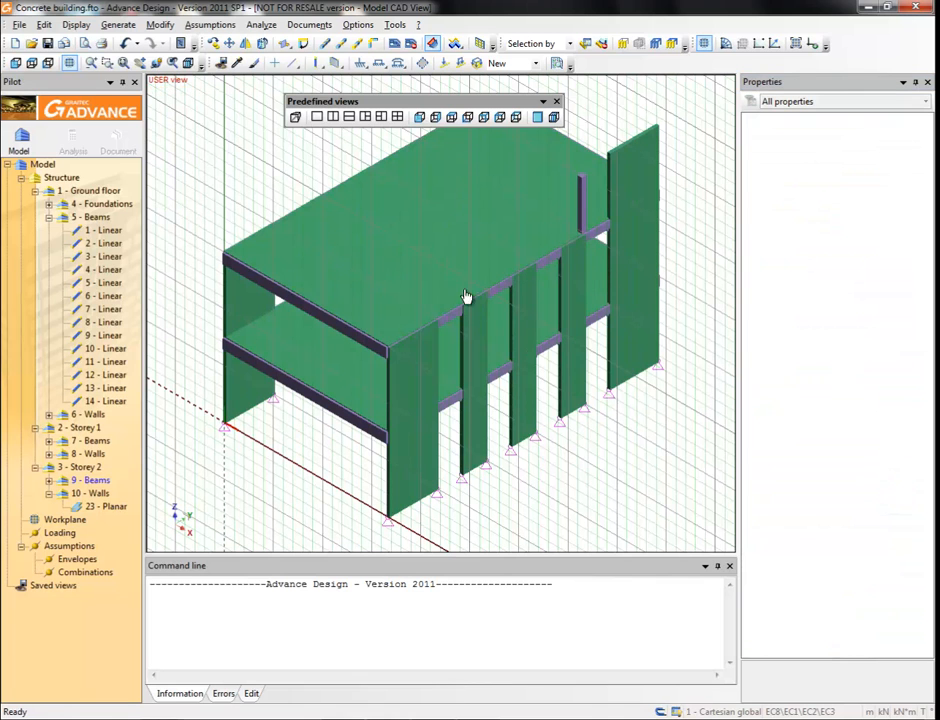
- Draw a guide line from the top of the new column to the upper outer corner of the Storey 2 wall
click(293, 64)
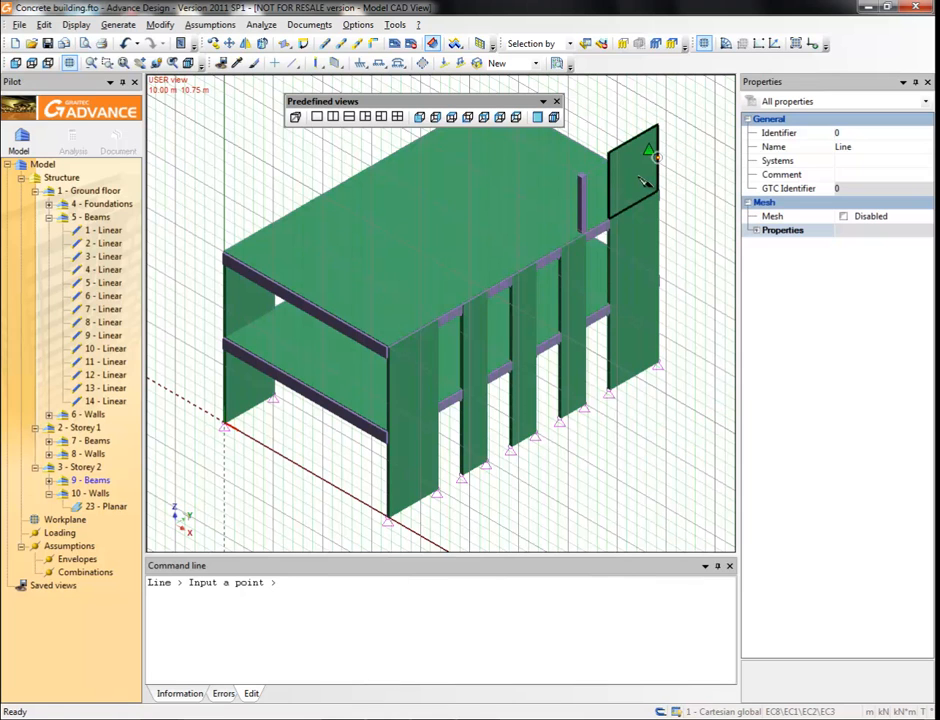
click(107, 62)
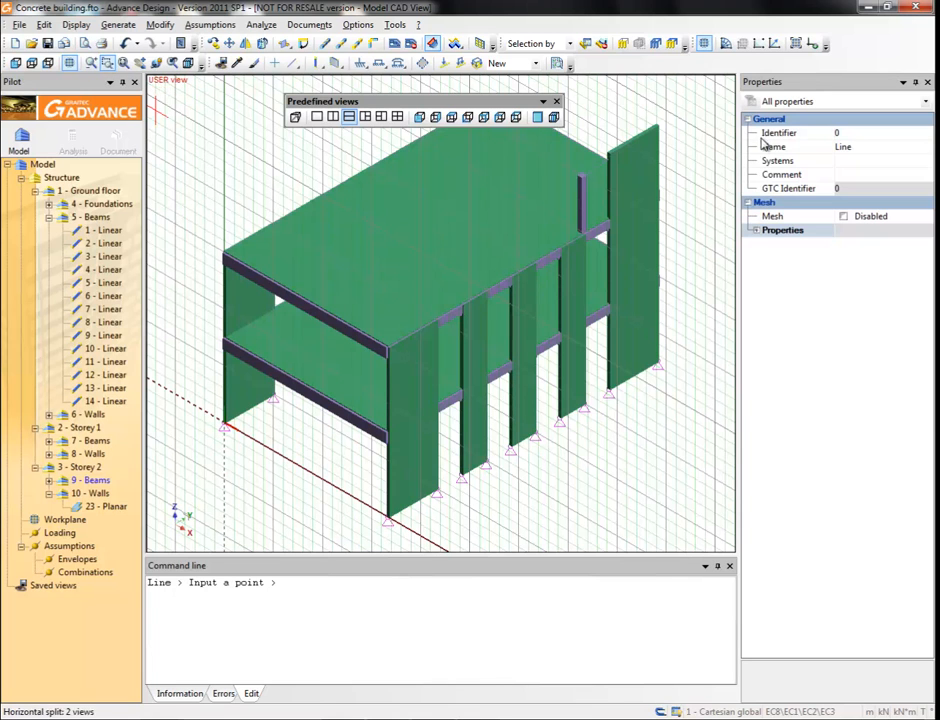
click(573, 116)
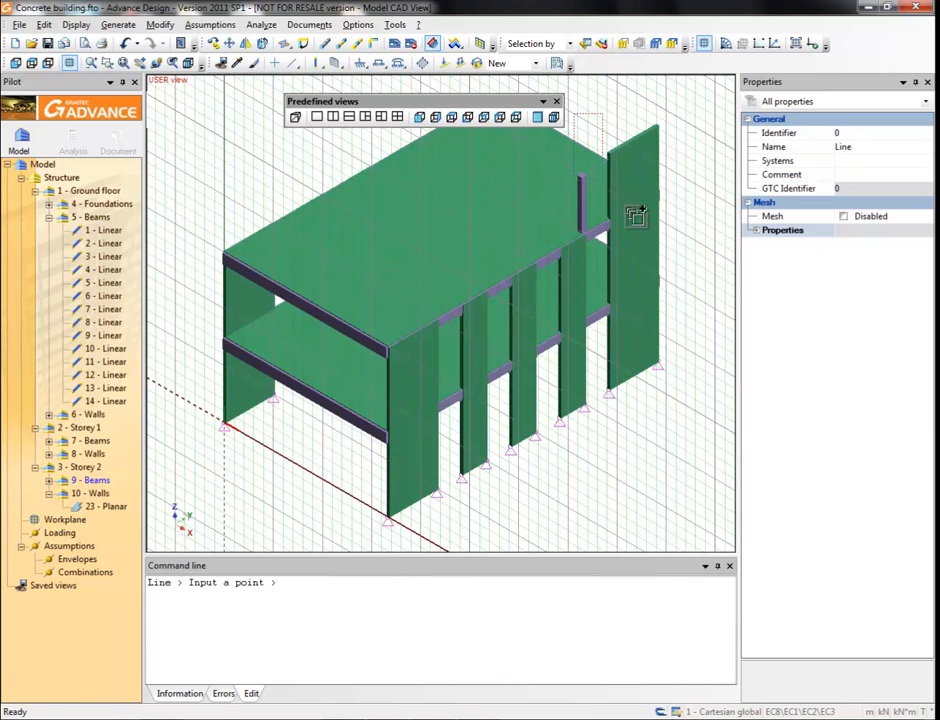
click(694, 267)
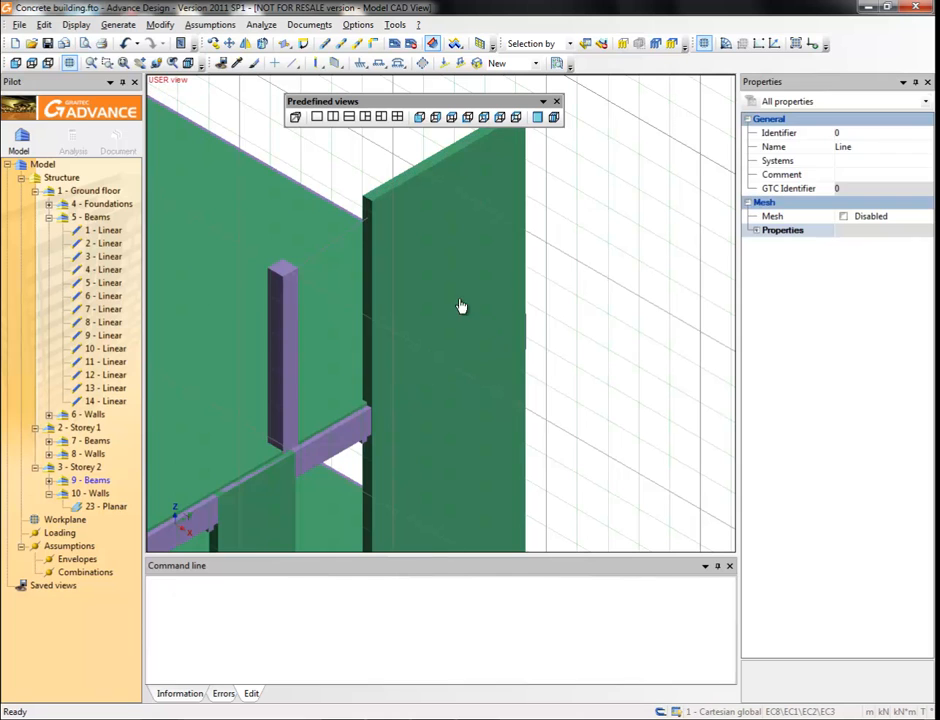
key(Escape)
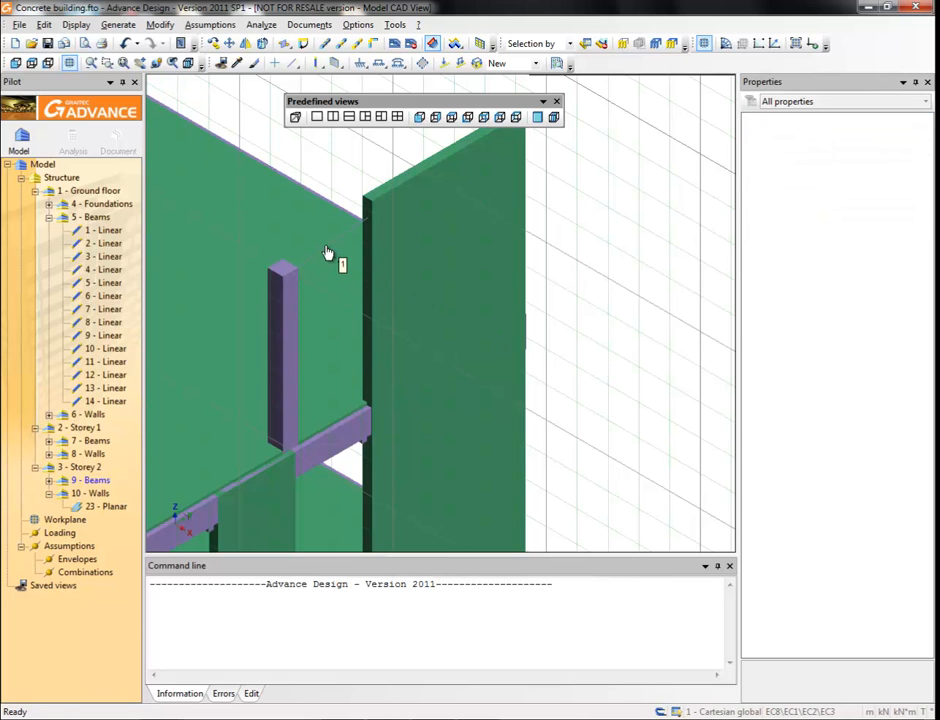
- Select the guide line and use it to cut off the part of the Storey 2 wall above it
key(Return)
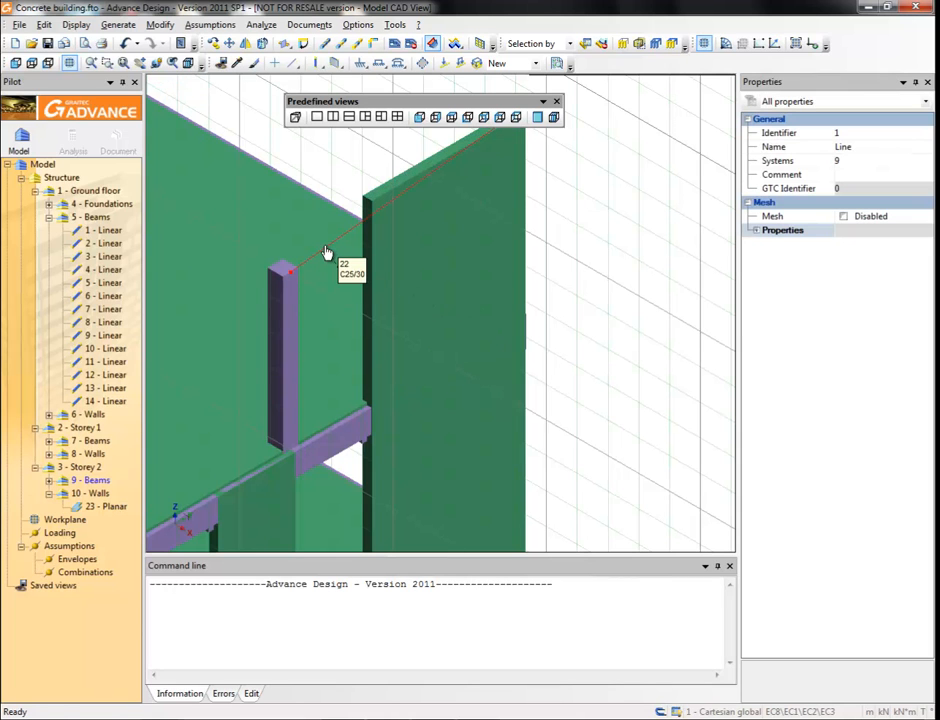
click(158, 26)
mouse_move(178, 41)
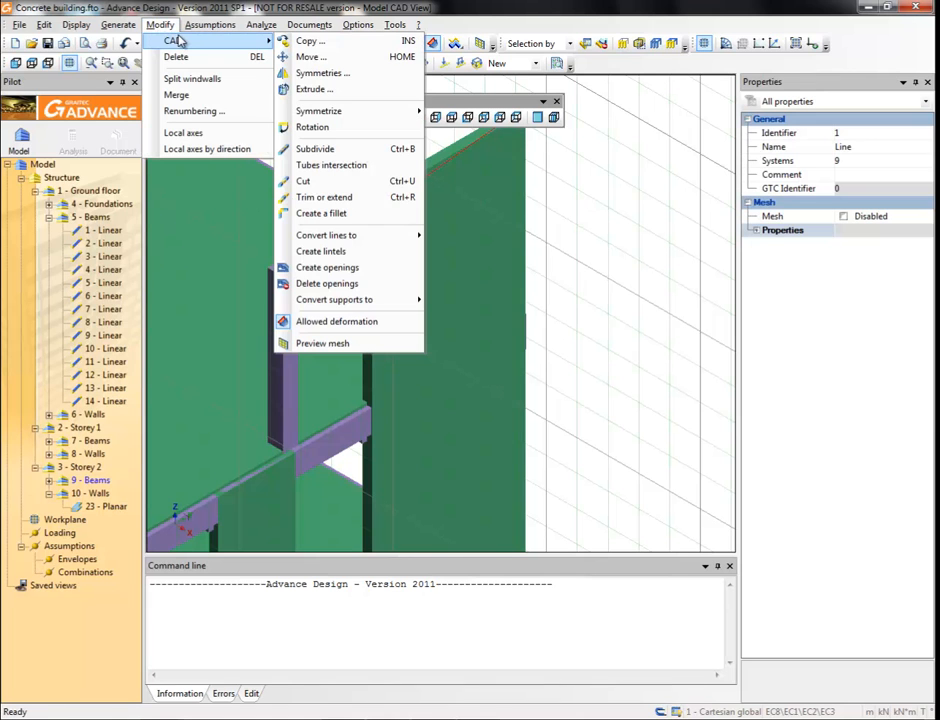
click(312, 181)
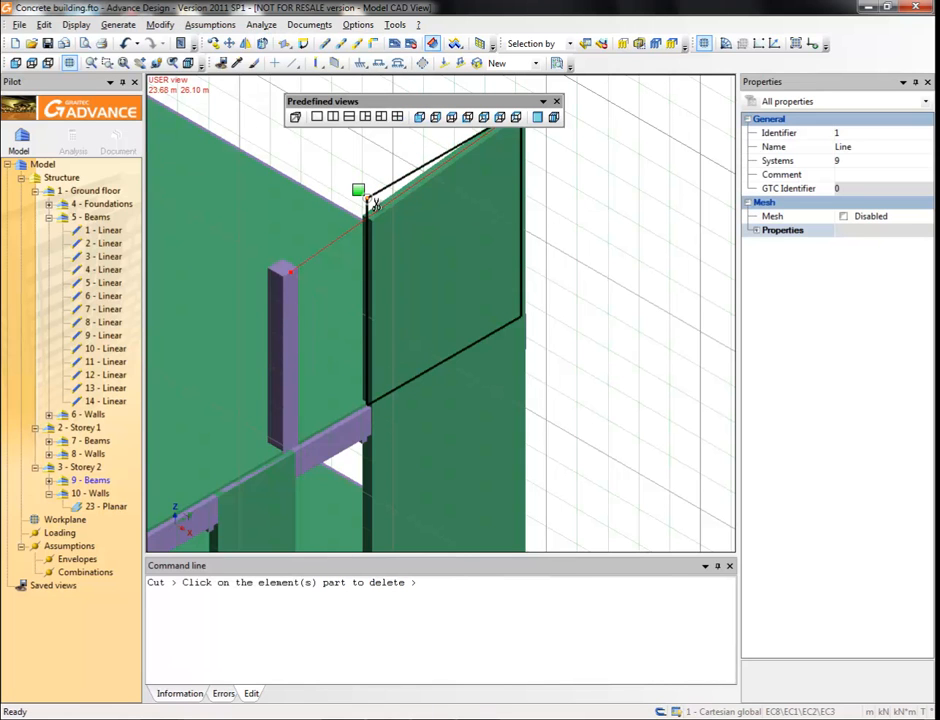
click(388, 285)
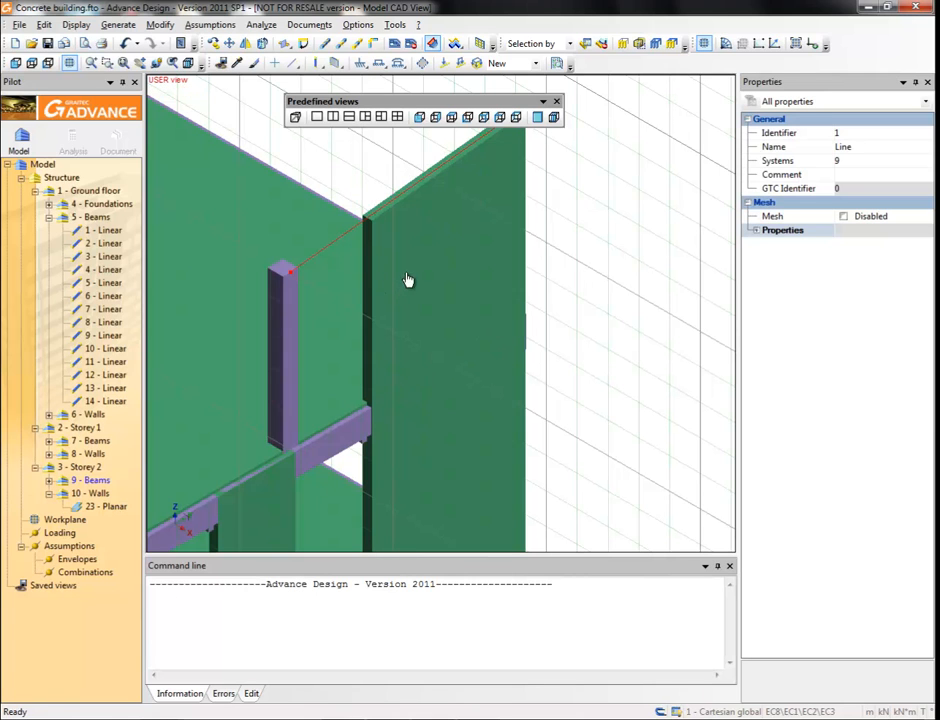
key(Escape)
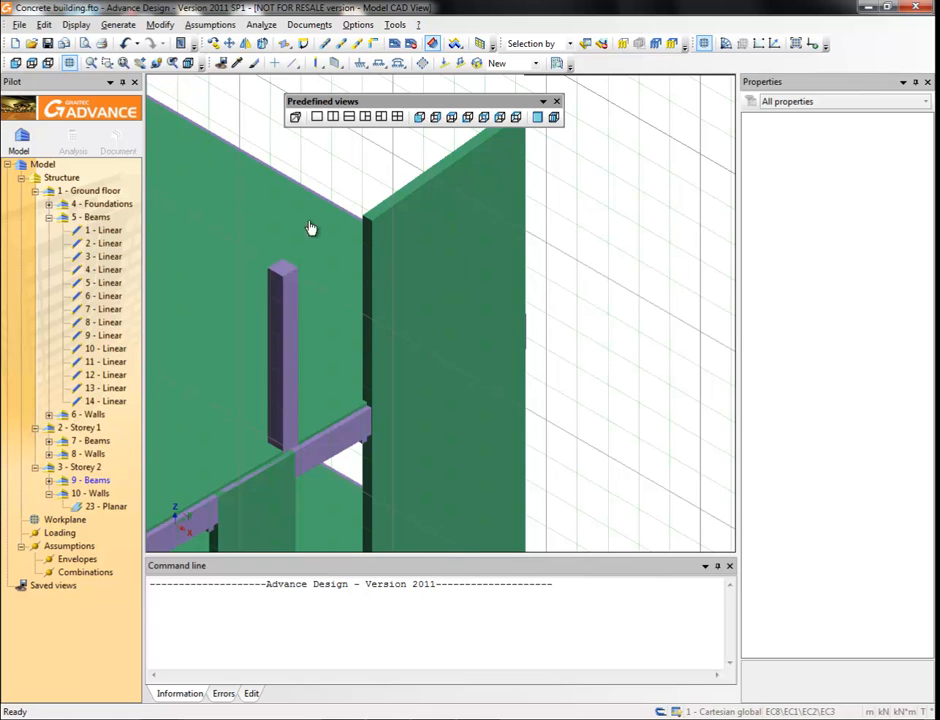
click(124, 63)
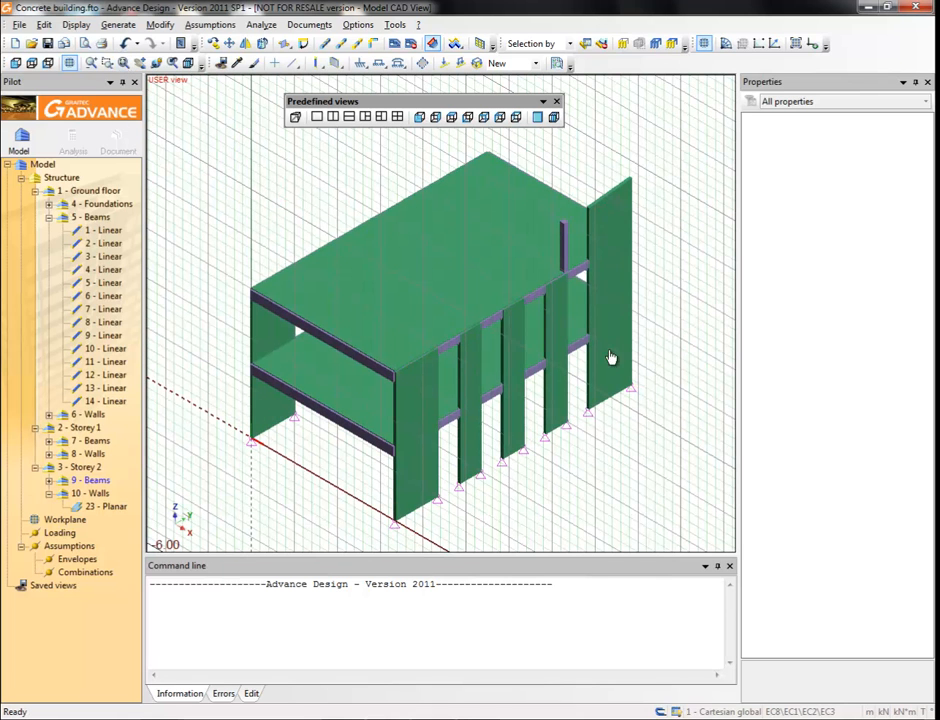
- Copy the Storey 2 column and sloped-top wall once to the opposite side, using the translation vector -10 0 0
click(563, 240)
click(620, 214)
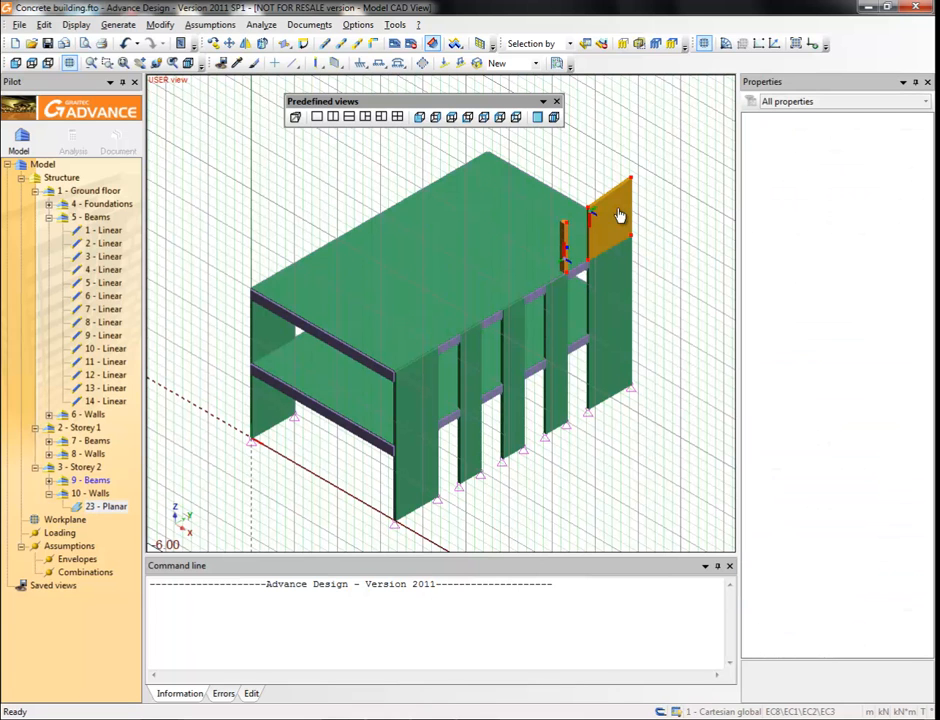
click(216, 44)
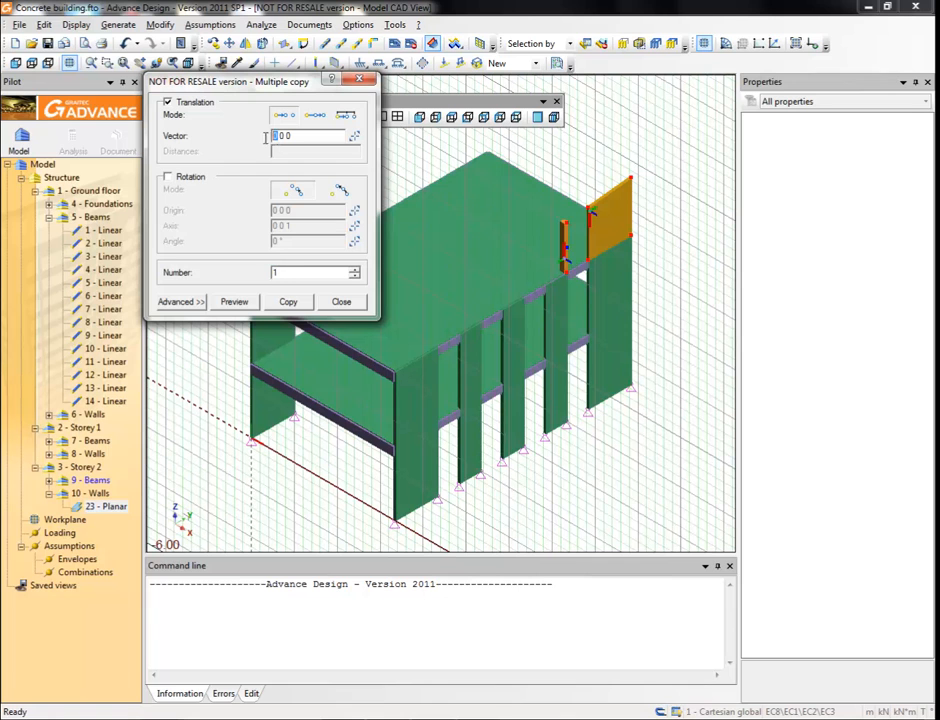
text(0)
click(181, 301)
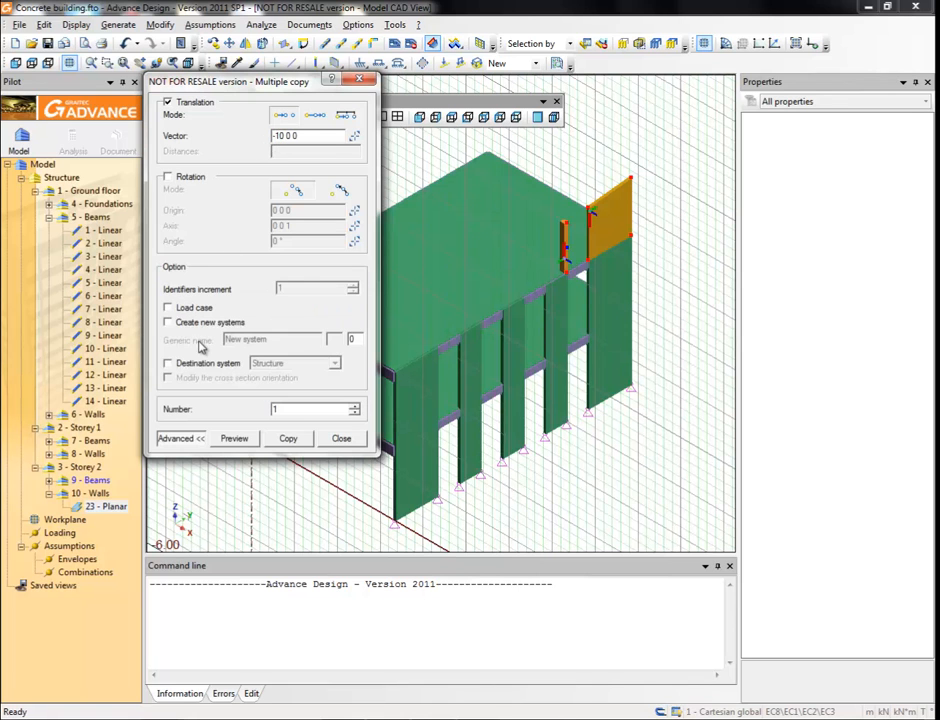
click(181, 438)
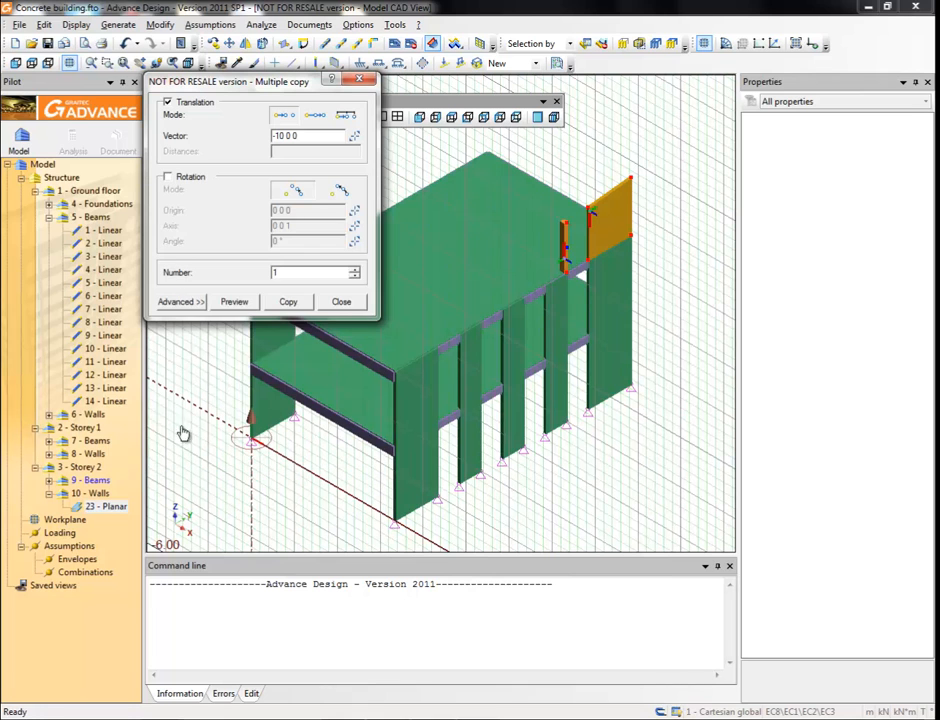
click(232, 304)
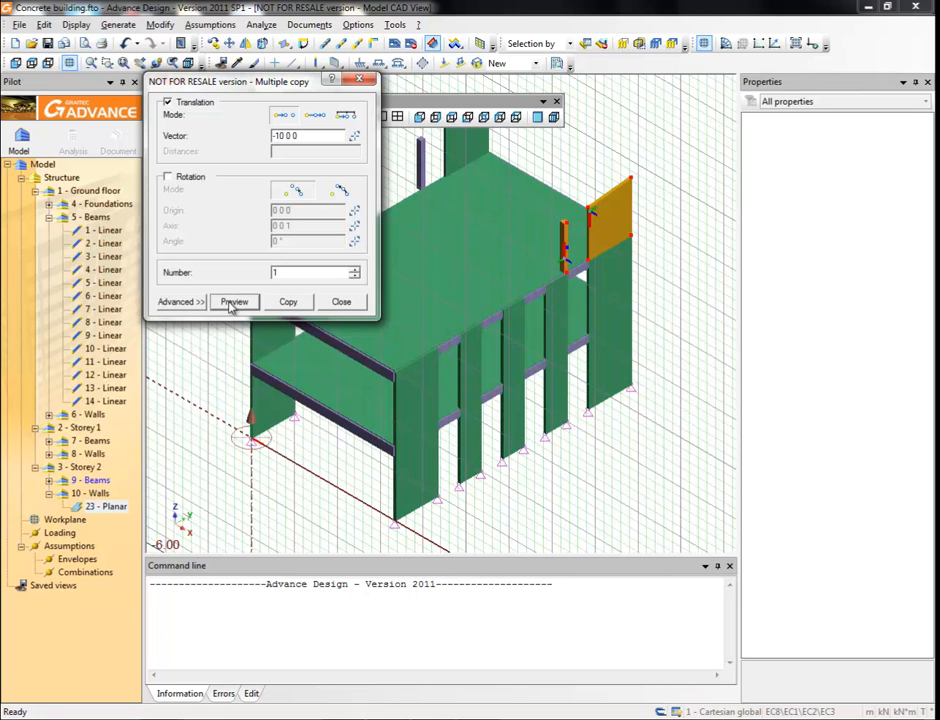
click(300, 304)
click(332, 304)
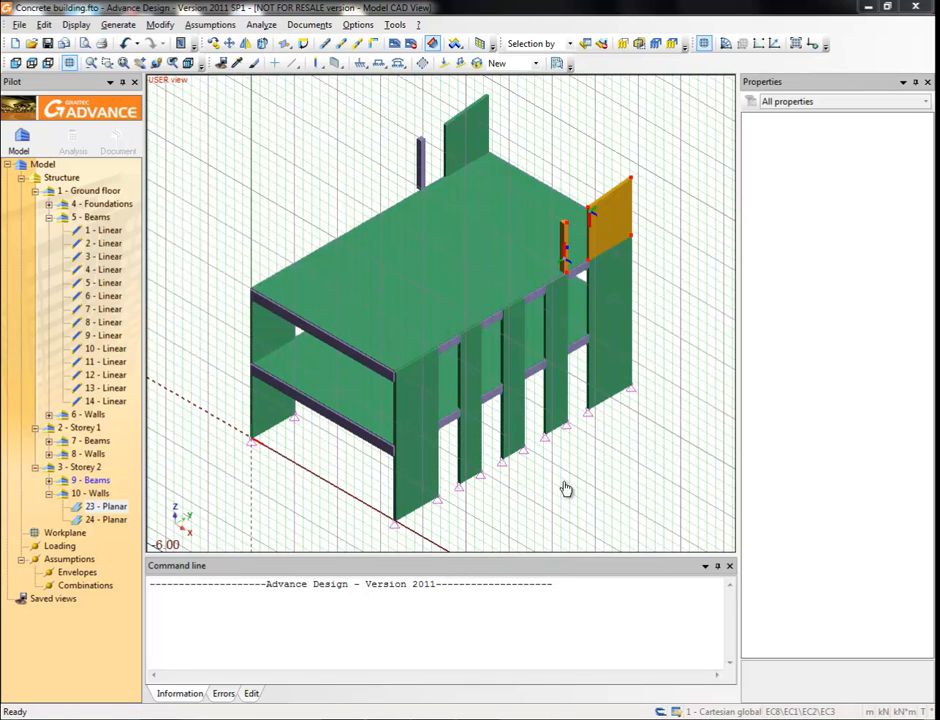
click(325, 518)
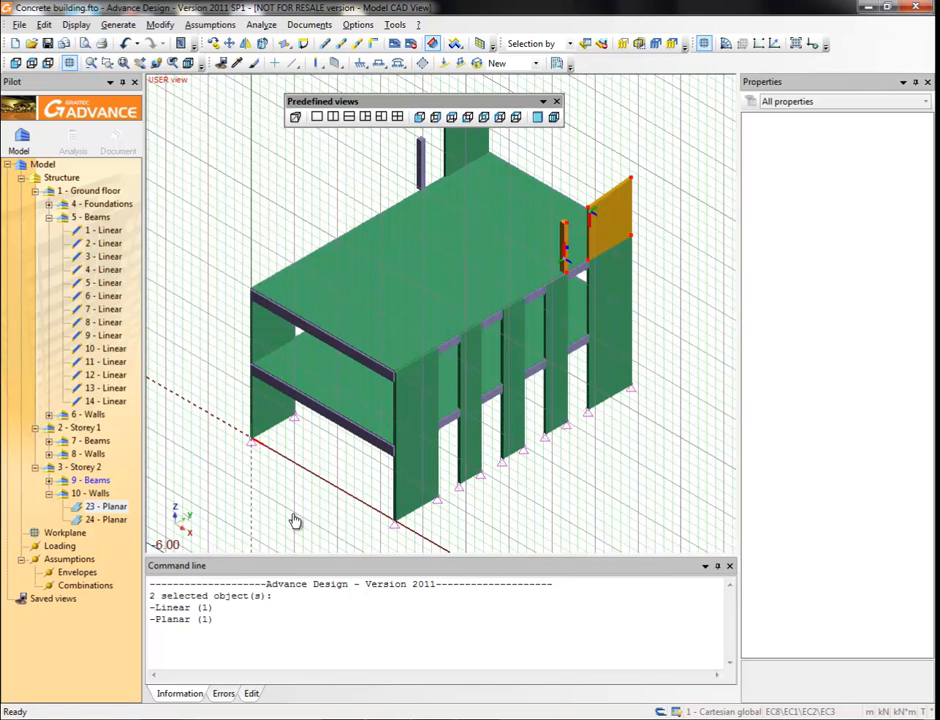
- Start a new linear element in the Storey 2 Beams system and set its eccentricity option to (0,0)
click(90, 481)
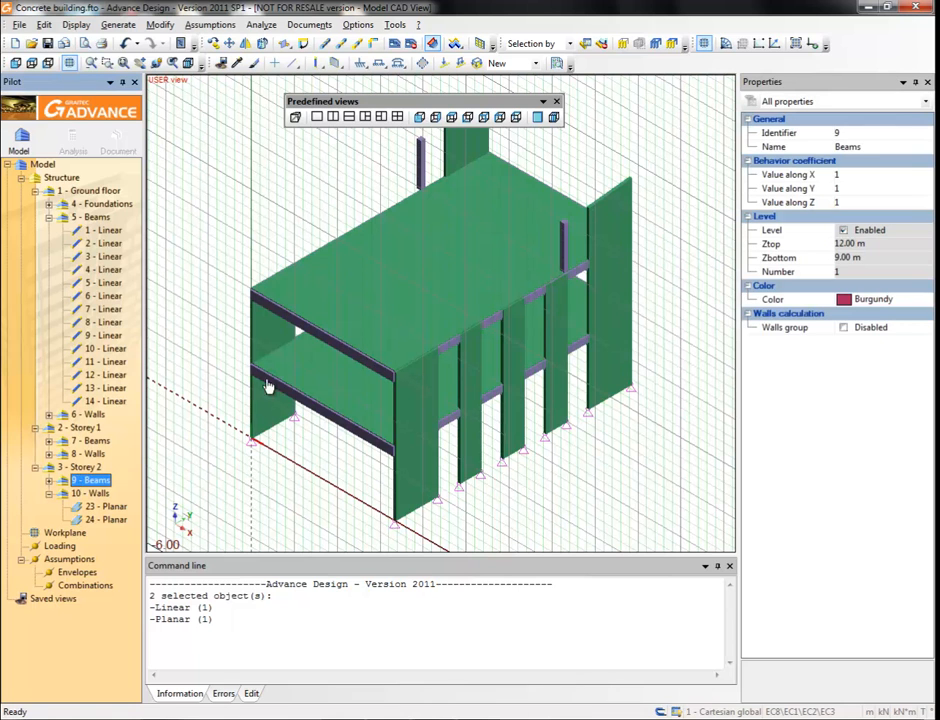
click(316, 64)
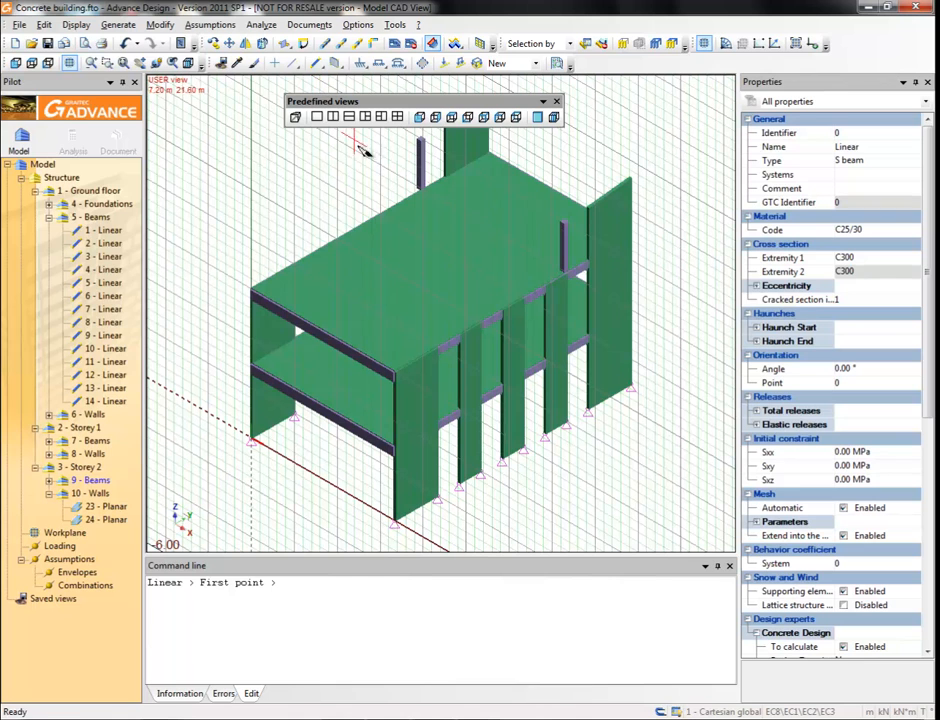
click(756, 287)
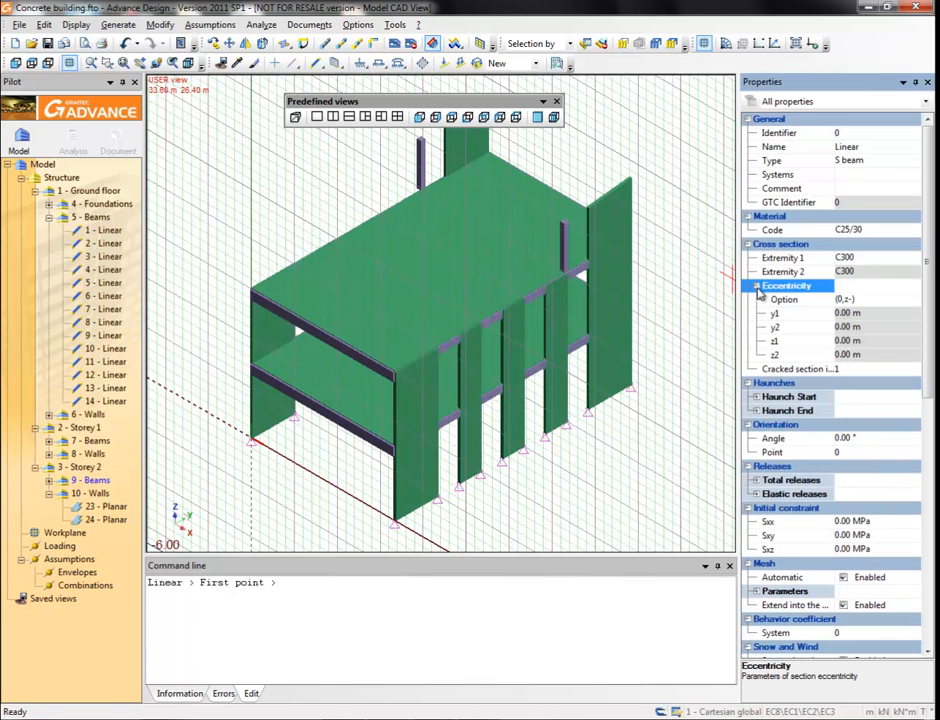
click(913, 300)
click(913, 300)
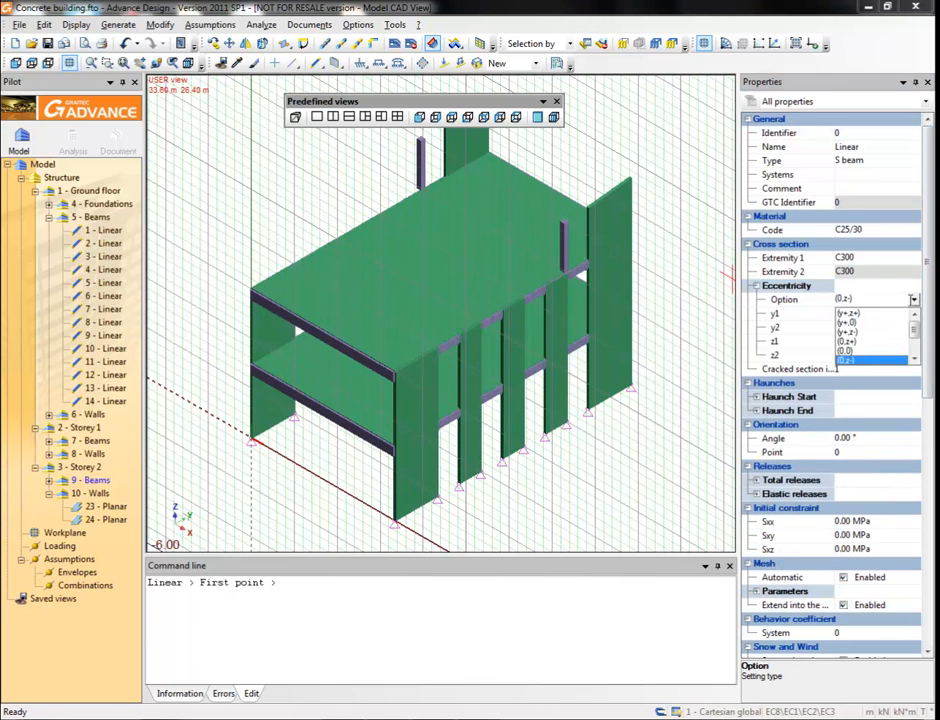
click(849, 357)
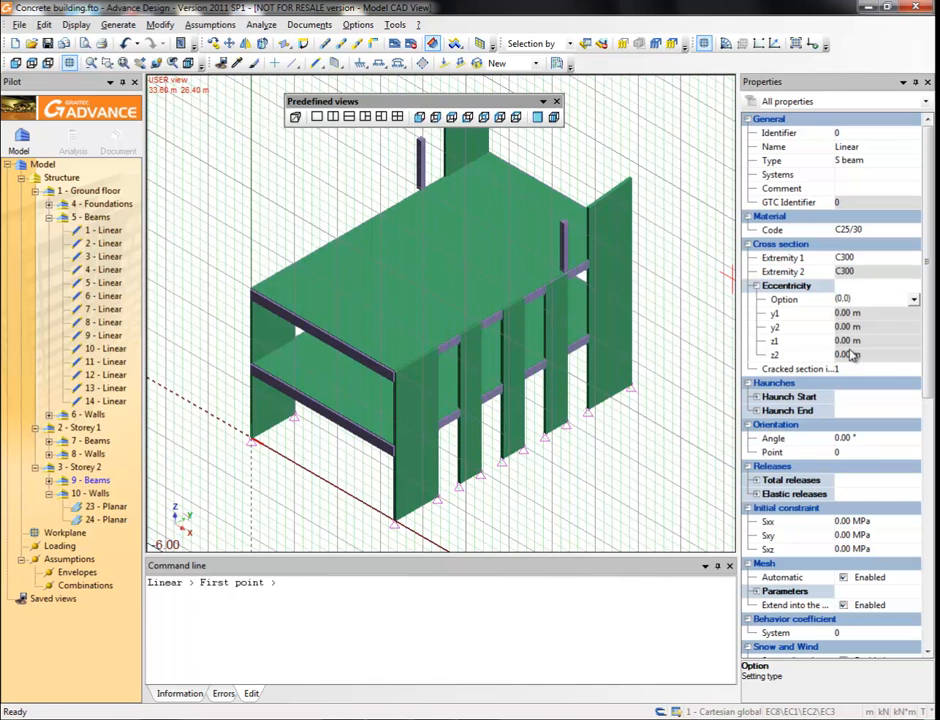
- Define the new beam's cross section as rectangular, 400 mm high and 200 mm wide (R200*400)
click(866, 260)
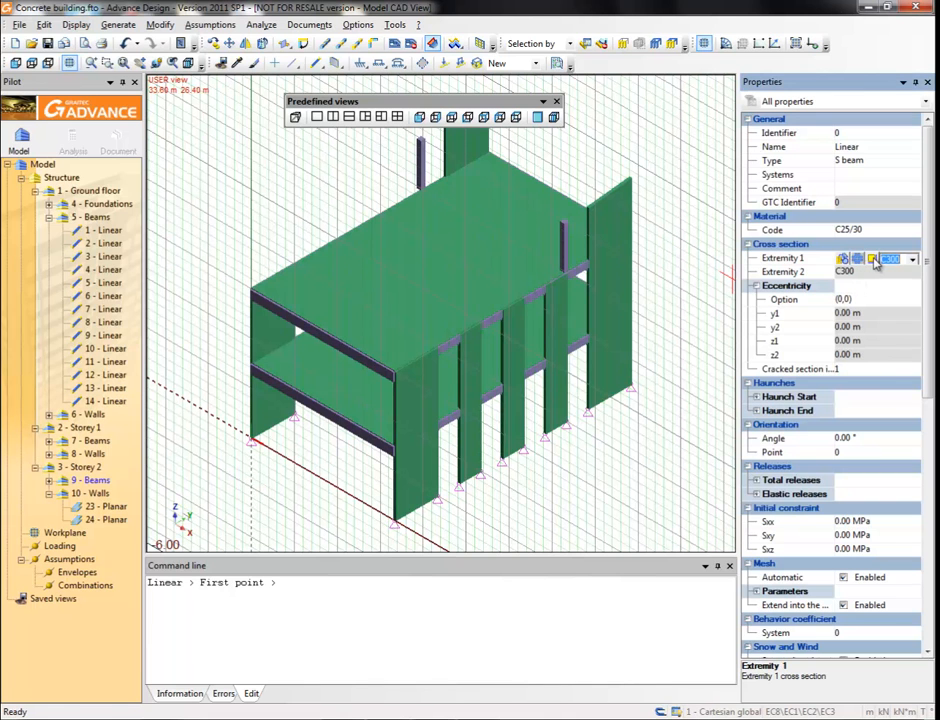
click(872, 259)
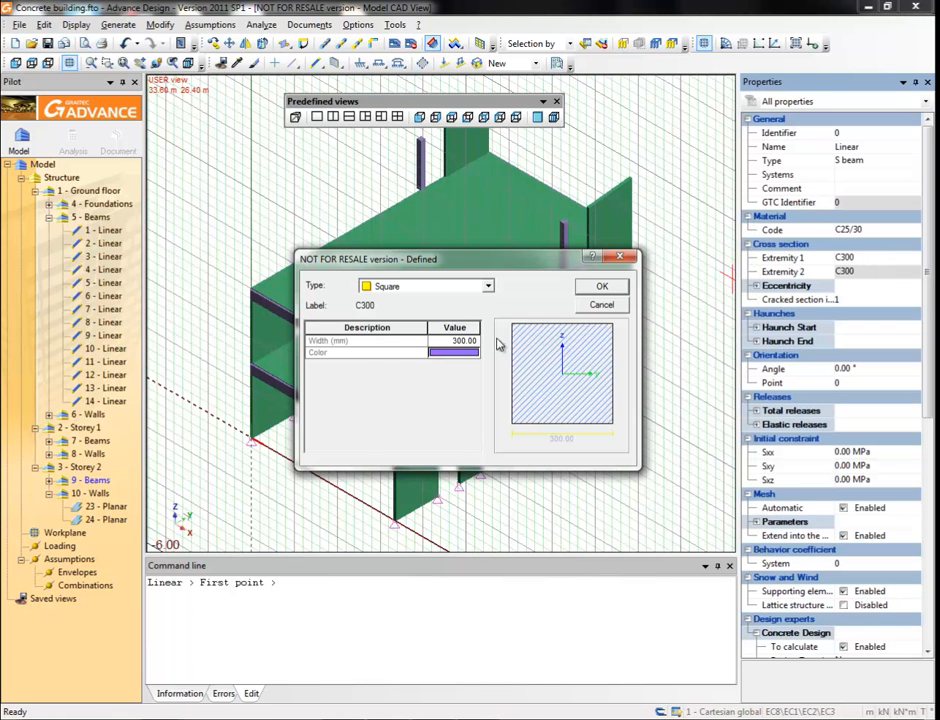
click(488, 286)
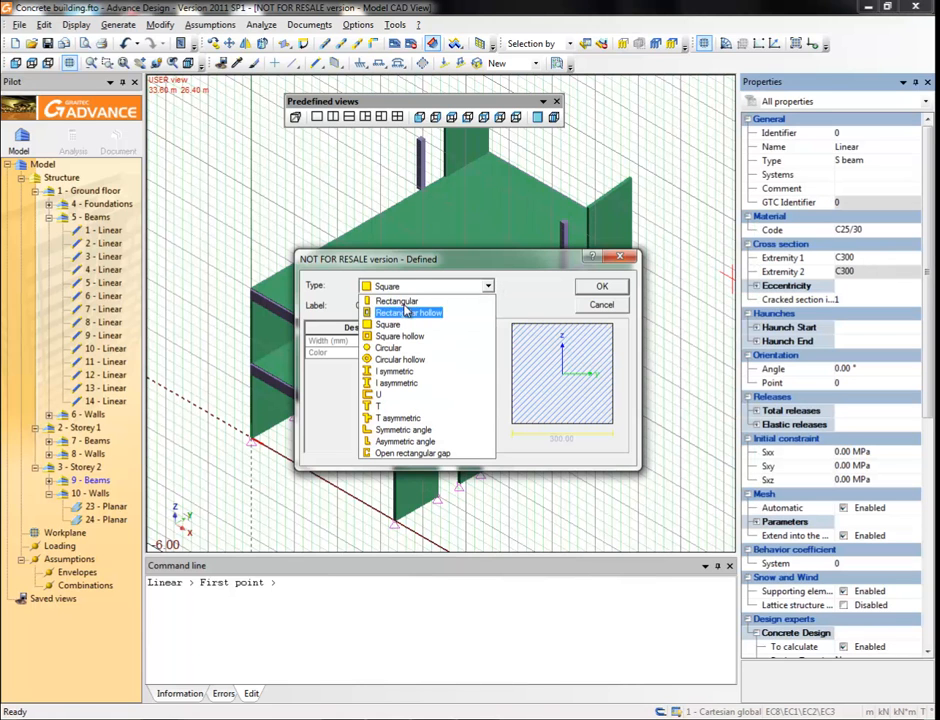
click(404, 300)
click(446, 353)
text(40)
click(451, 353)
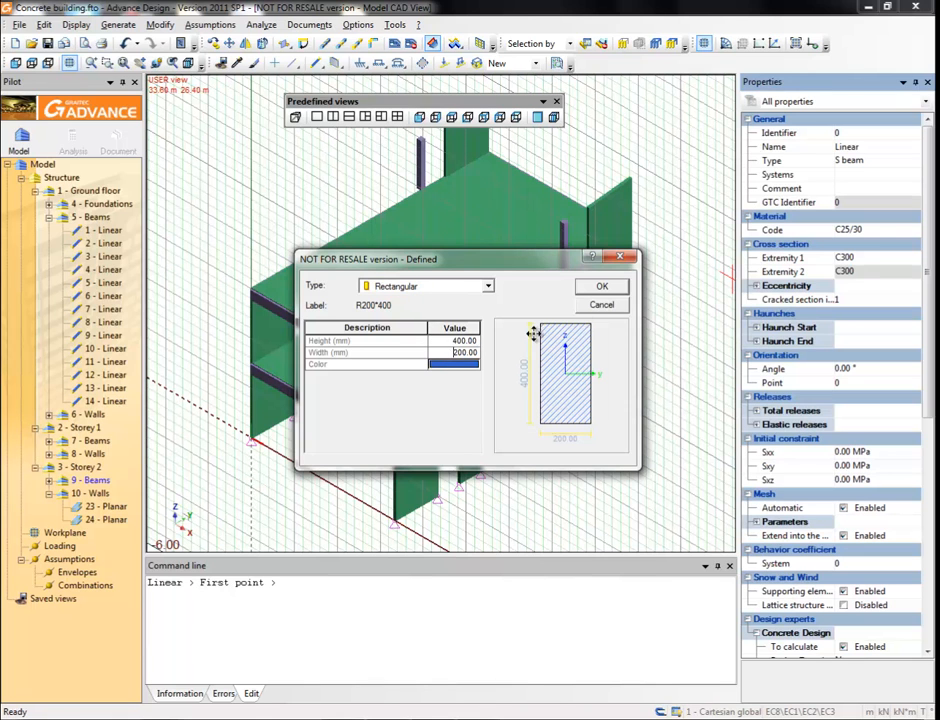
click(592, 289)
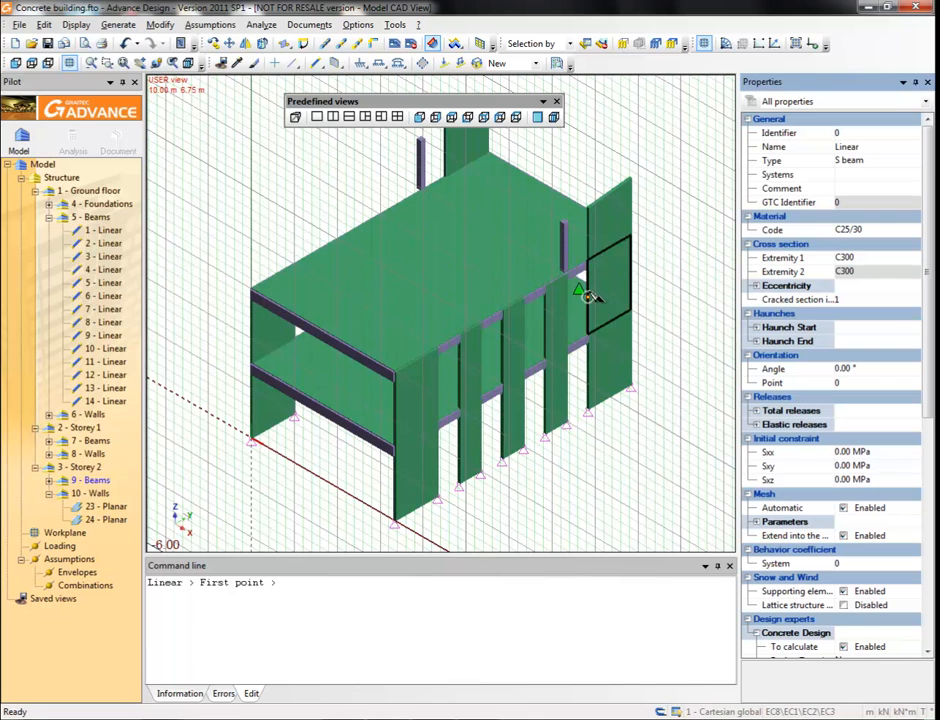
- Draw a sloping beam on each side of Storey 2, from the column top to the wall's upper outer corner
click(565, 223)
click(630, 177)
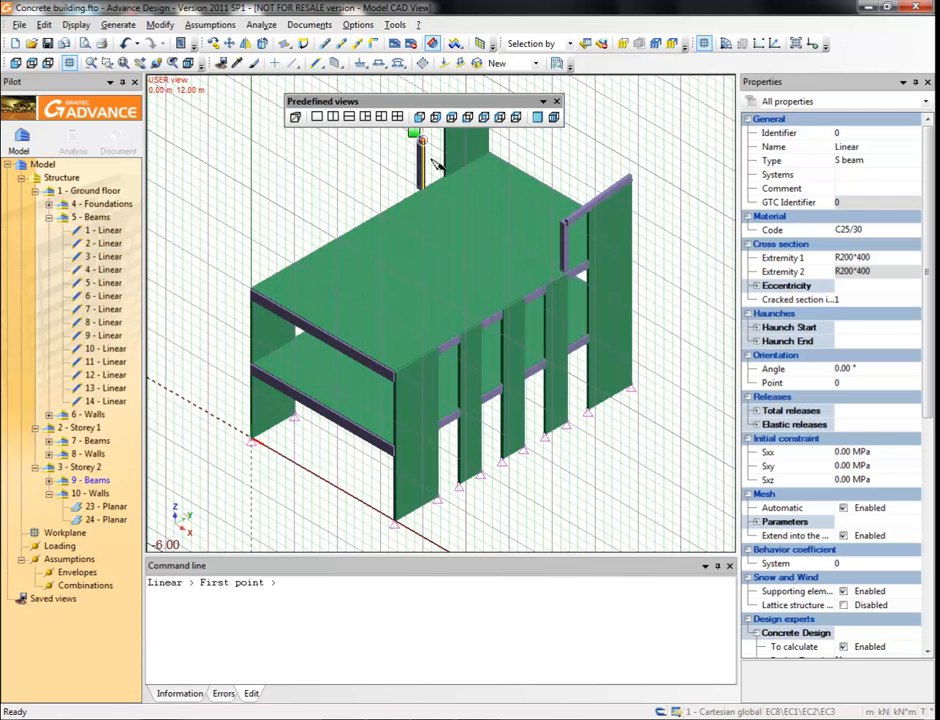
middle_drag(469, 199, 446, 307)
click(401, 248)
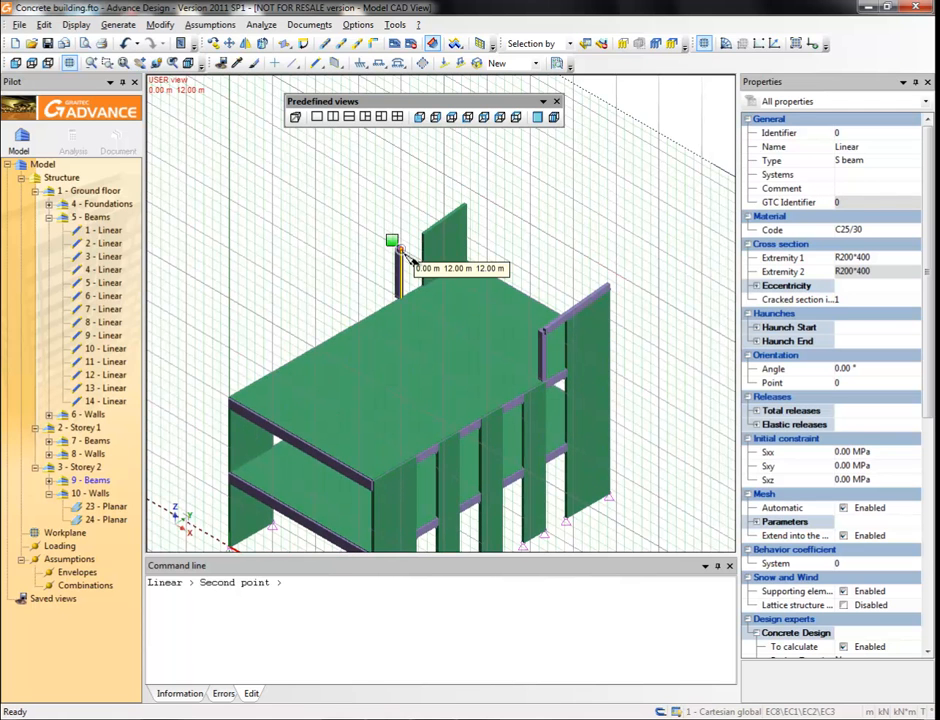
click(476, 208)
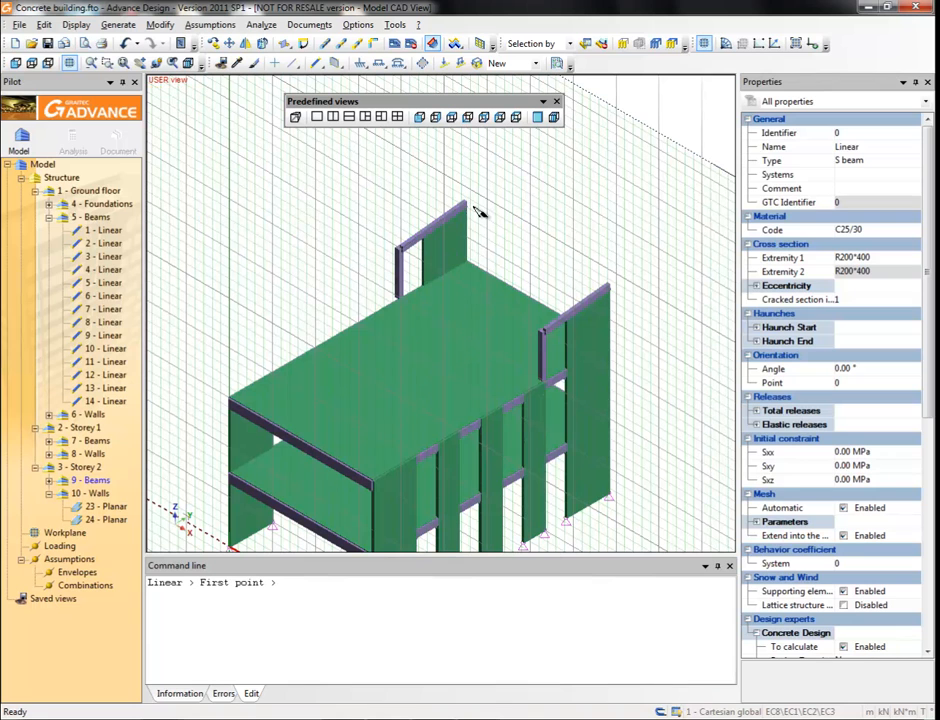
- Change the beam section to R200*600 and draw a beam joining the upper outer corners of the two Storey 2 walls
click(876, 258)
click(876, 258)
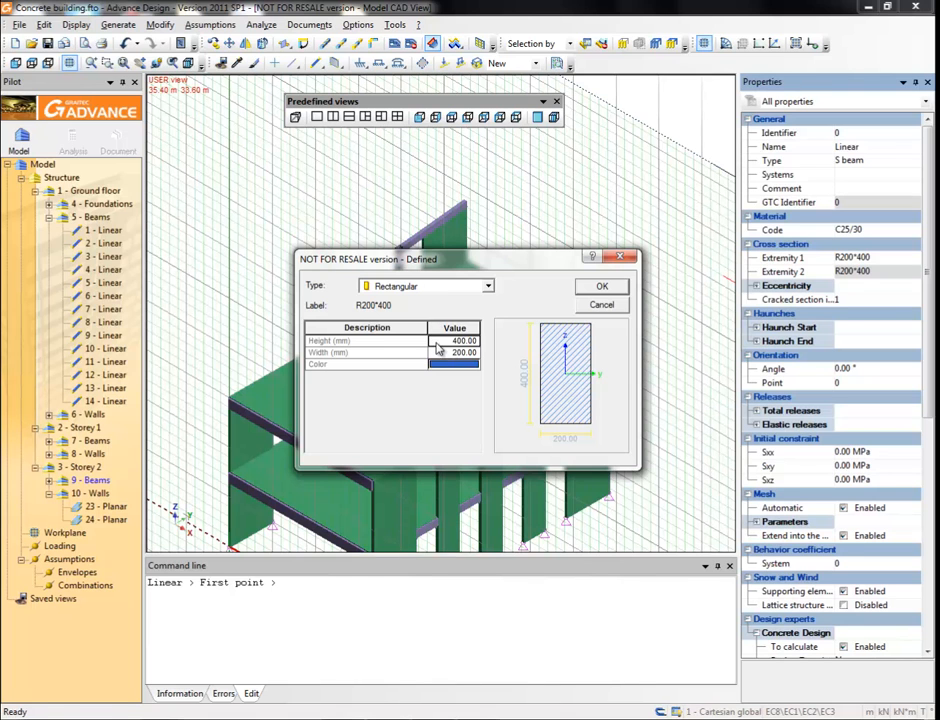
click(601, 287)
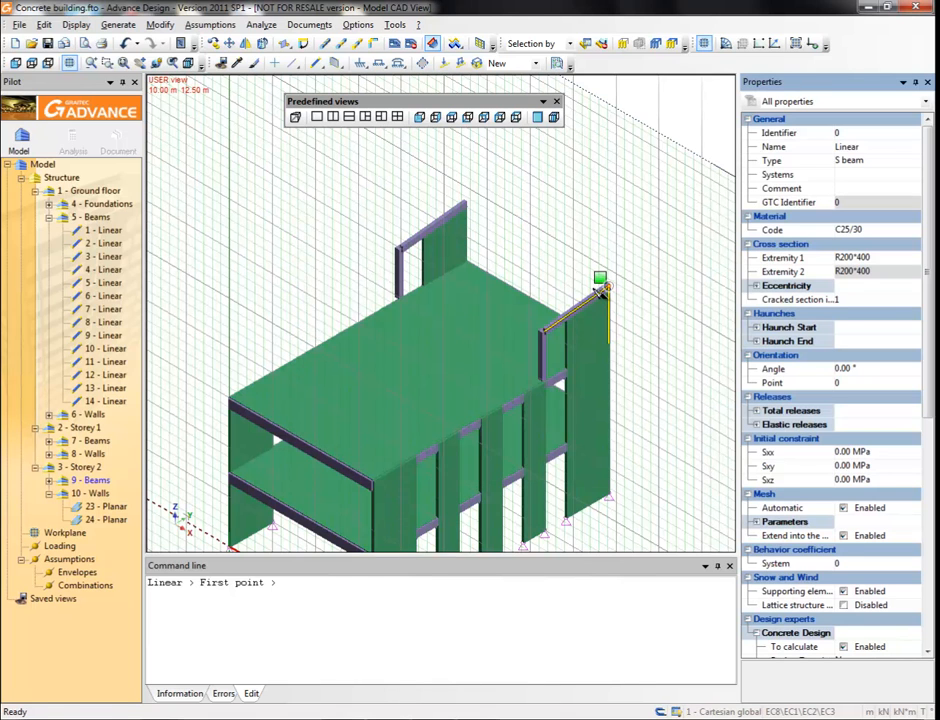
click(466, 206)
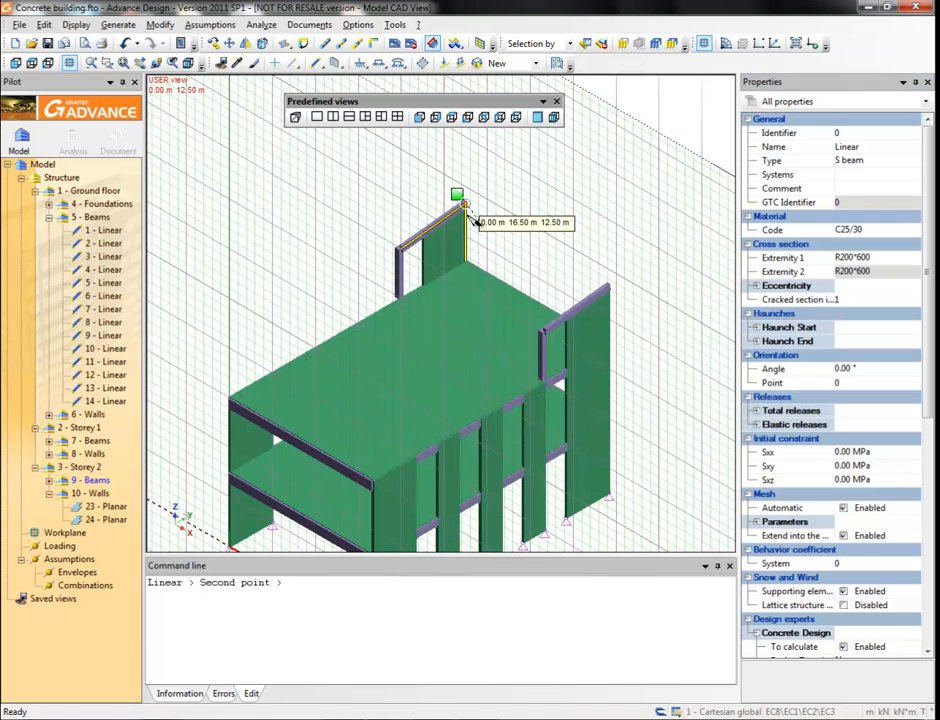
click(609, 289)
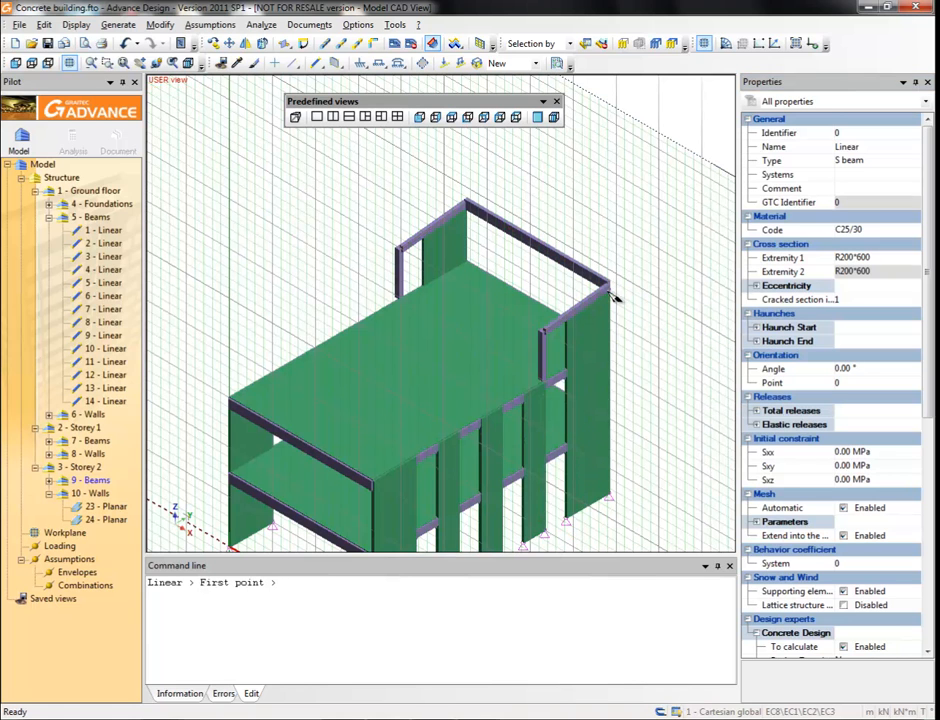
- In the Storey 2 Walls system, create a 200 mm thick sloping roof slab between the two column tops and the walls' upper outer corners
click(92, 494)
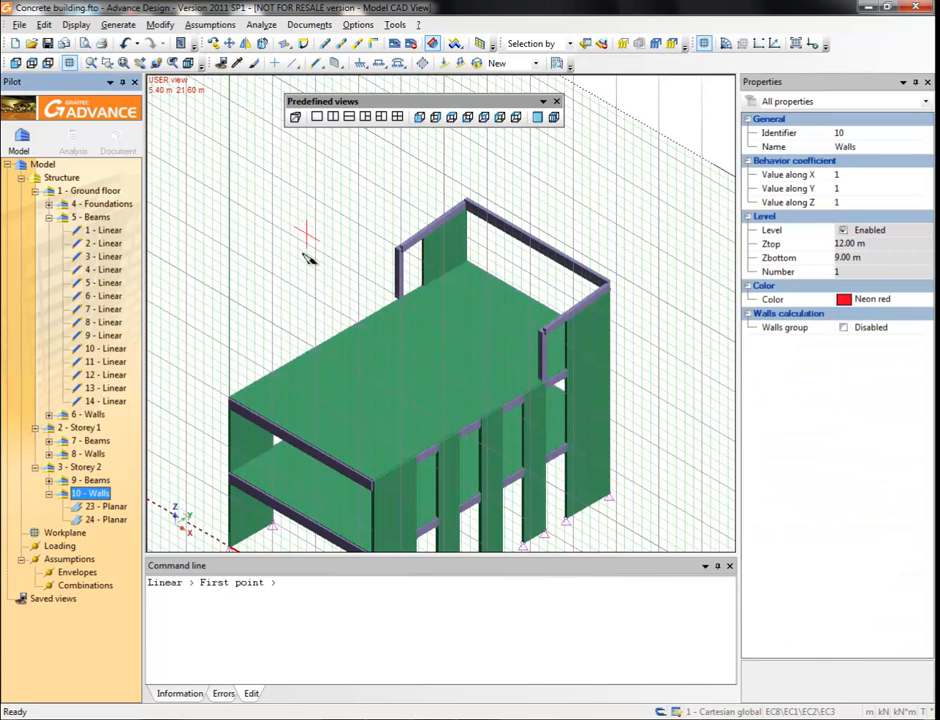
click(338, 64)
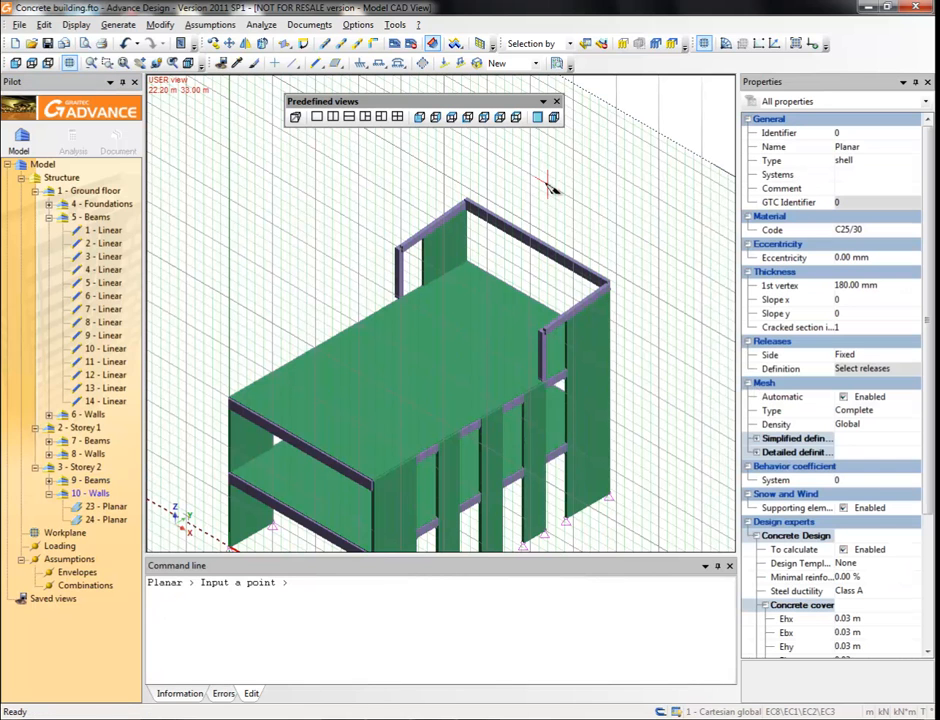
click(848, 286)
text(2)
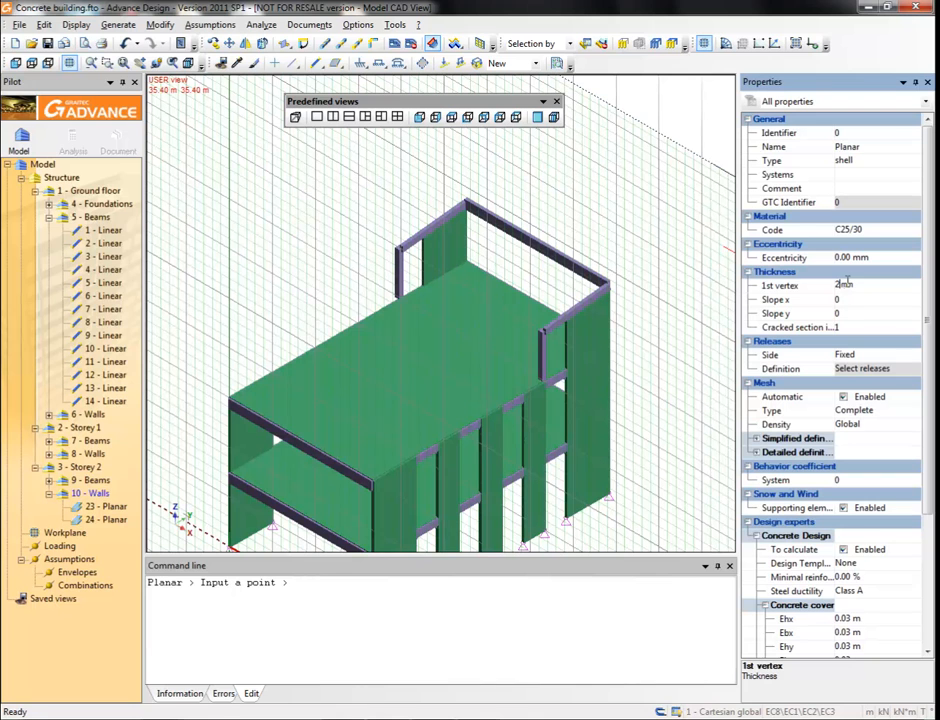
key(Return)
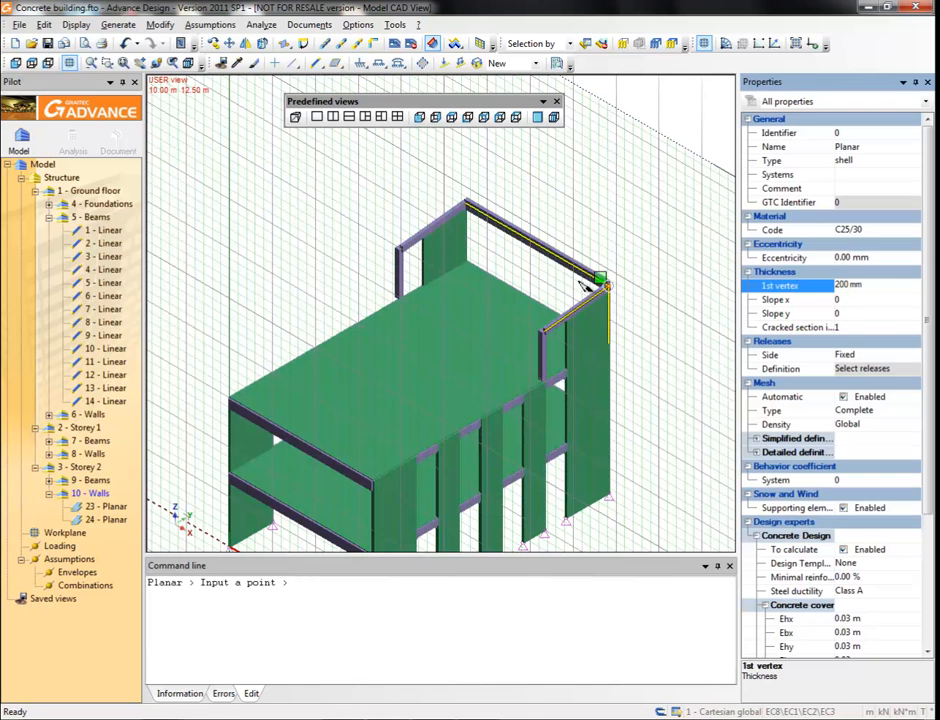
click(401, 250)
click(466, 204)
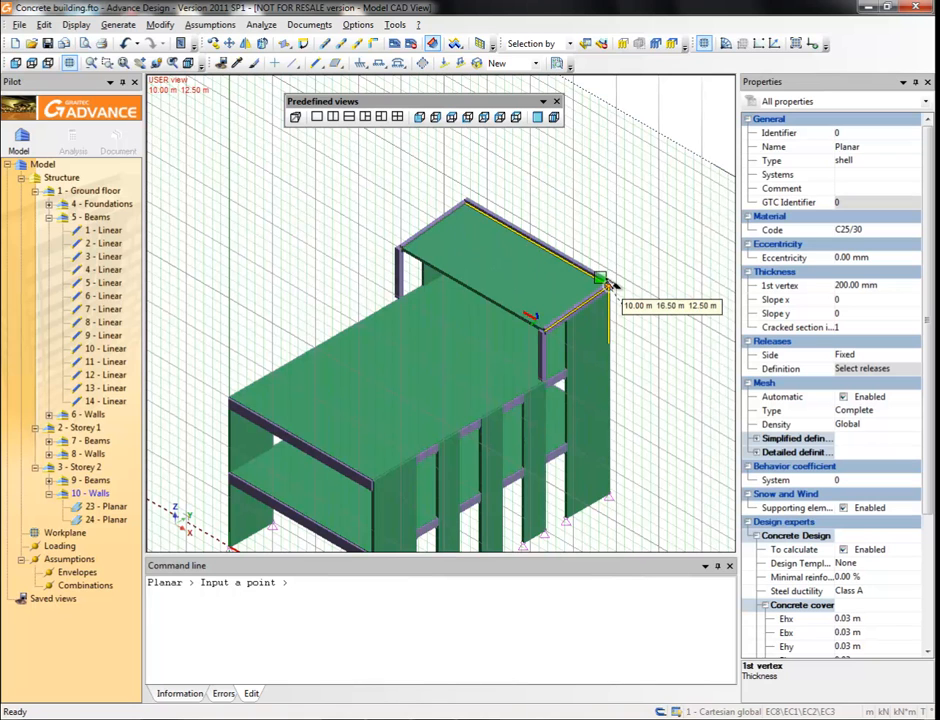
click(607, 283)
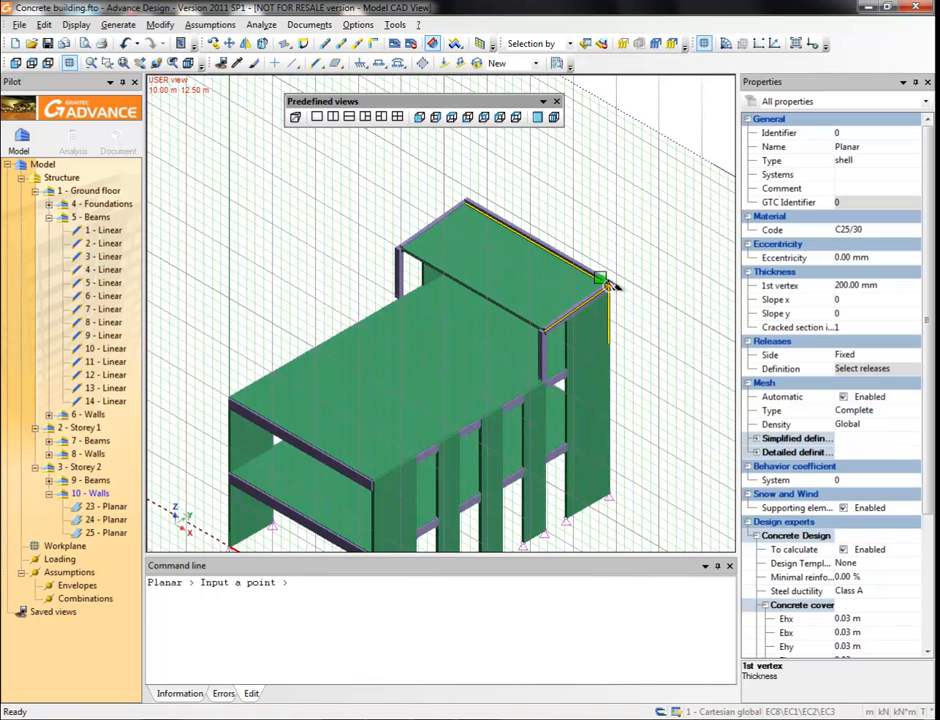
key(Escape)
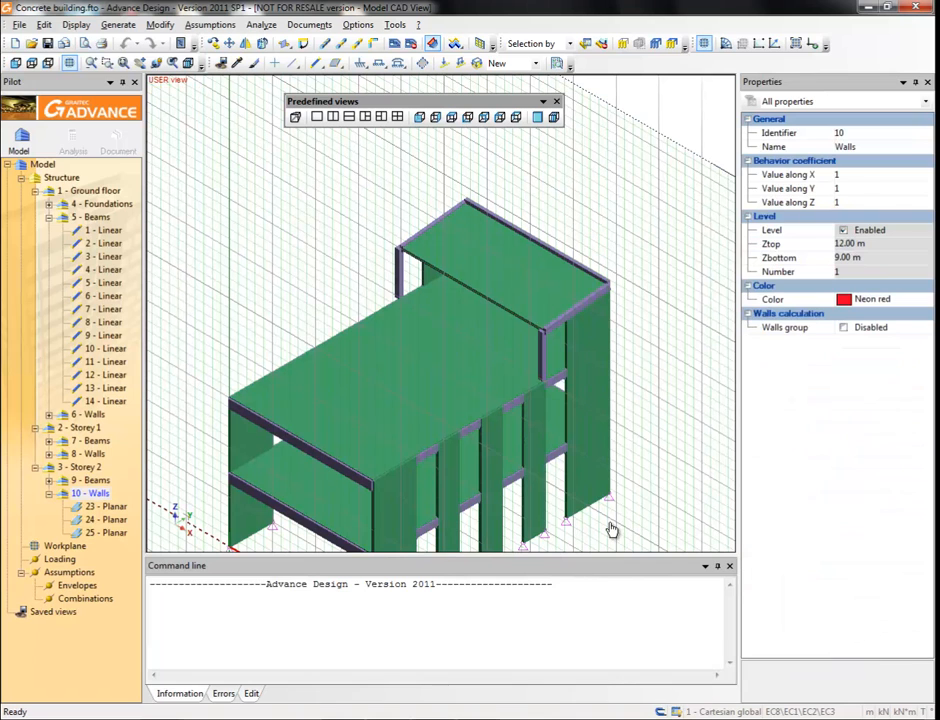
- Collapse the Ground floor Beams system and create load cases for the model: one live load case and two seismic cases
click(48, 218)
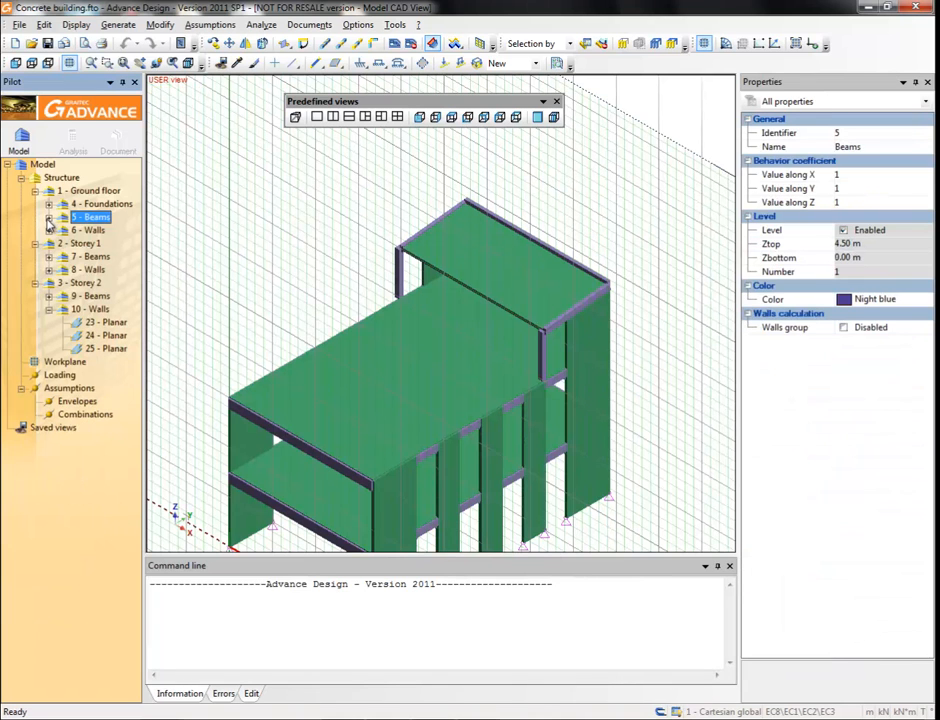
click(60, 375)
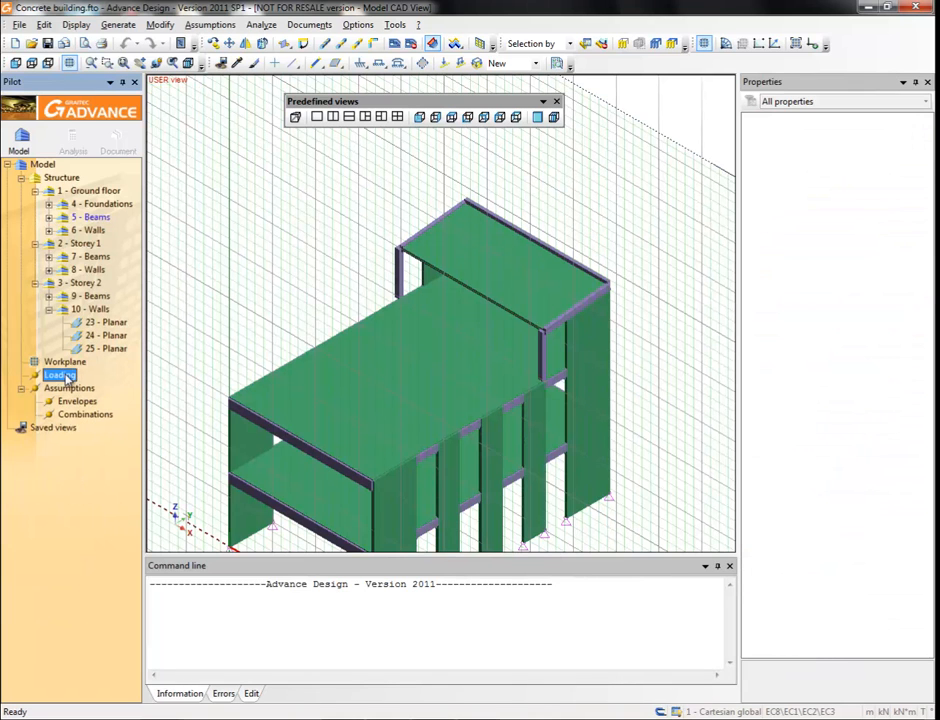
right_click(67, 378)
click(95, 398)
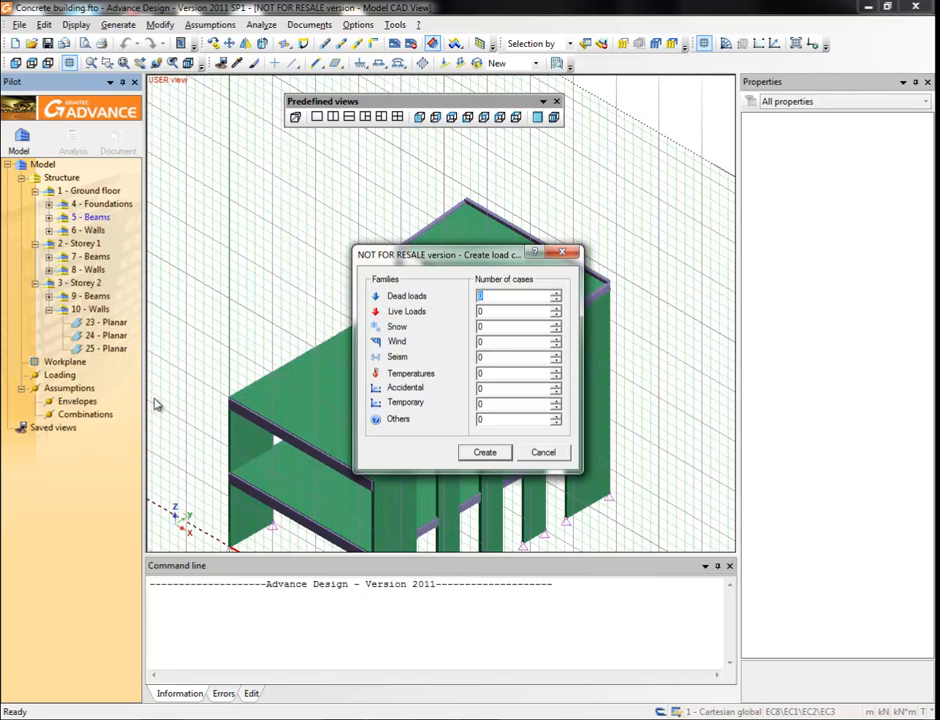
text(1)
text(2)
click(485, 297)
text(1)
click(484, 453)
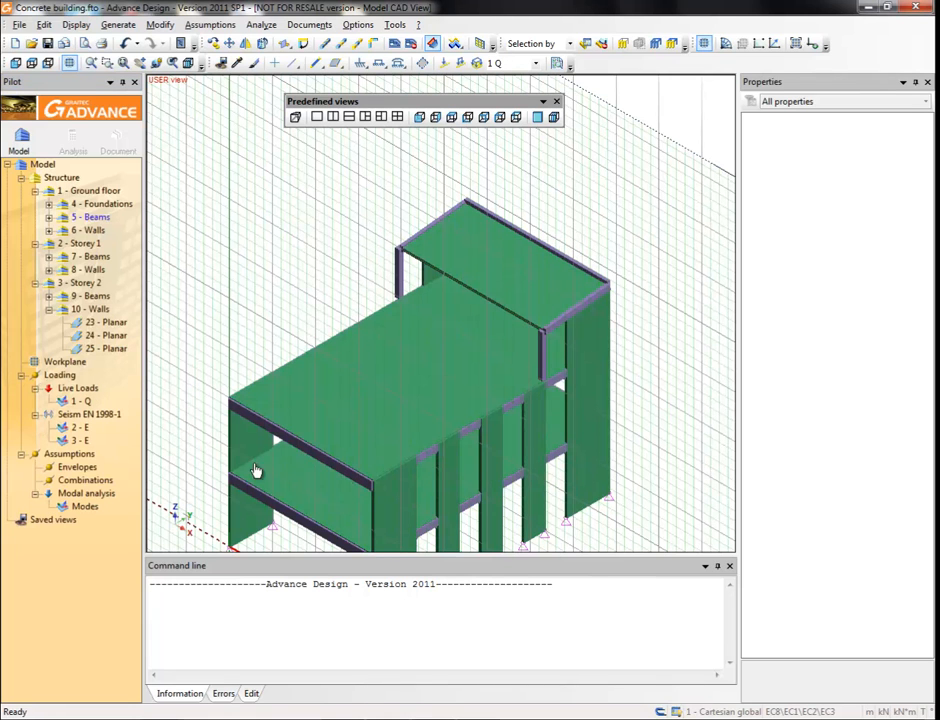
- In live load case 1 Q, apply a planar load of FZ -3.50 kN/m² to the ground floor's slab
click(80, 401)
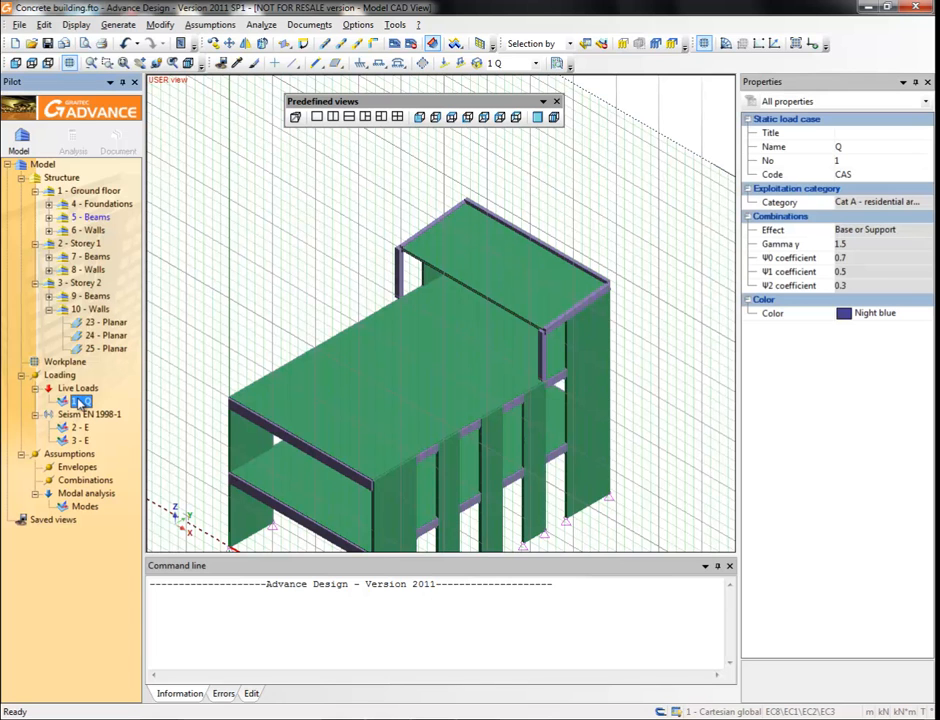
click(297, 483)
right_click(298, 481)
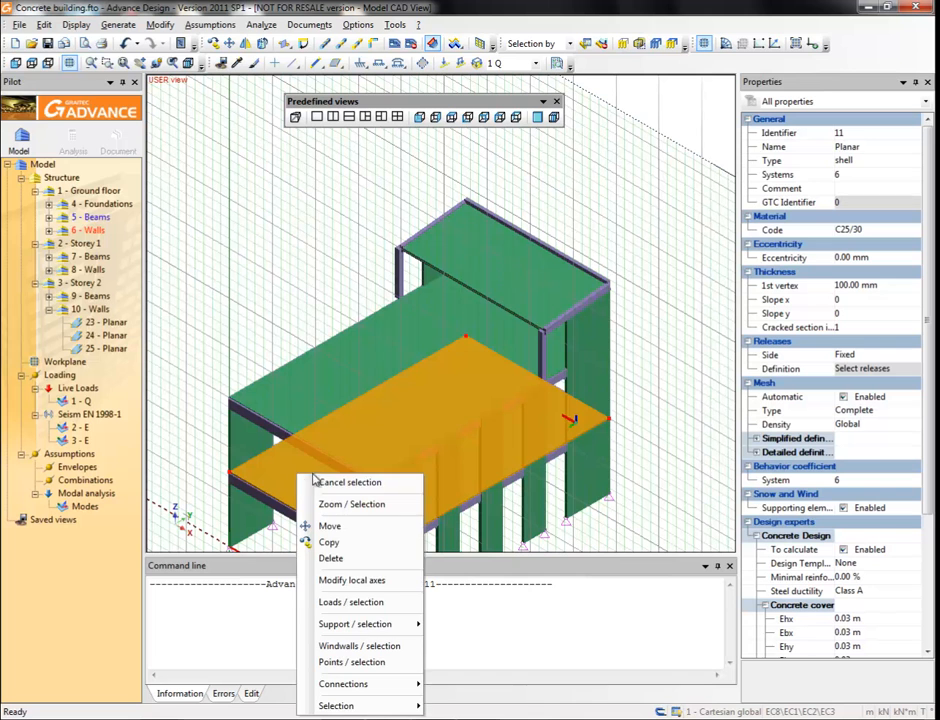
click(345, 602)
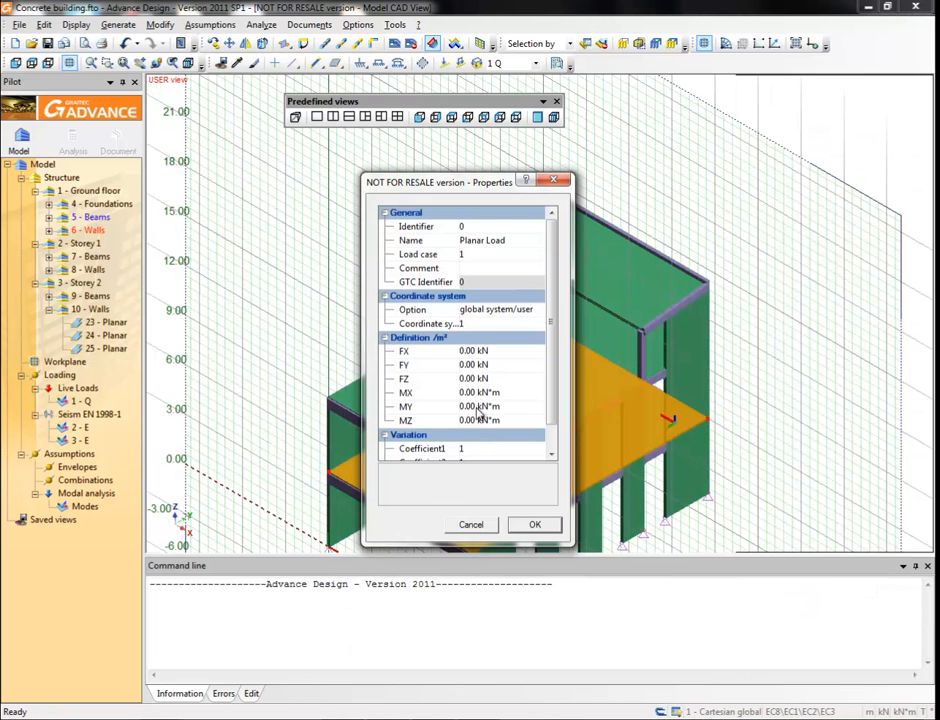
click(470, 380)
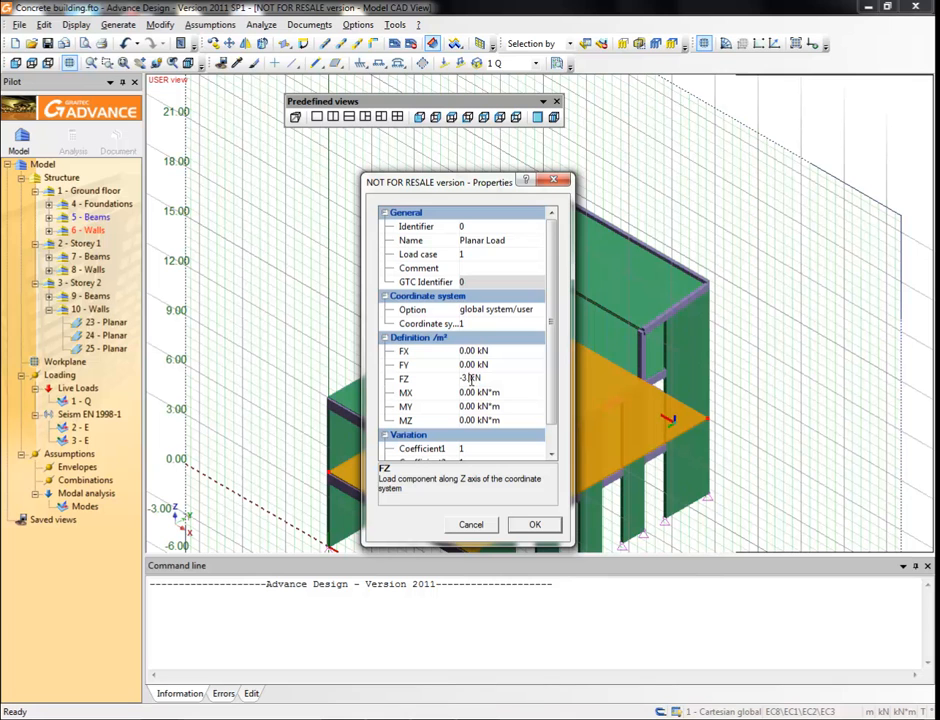
click(533, 525)
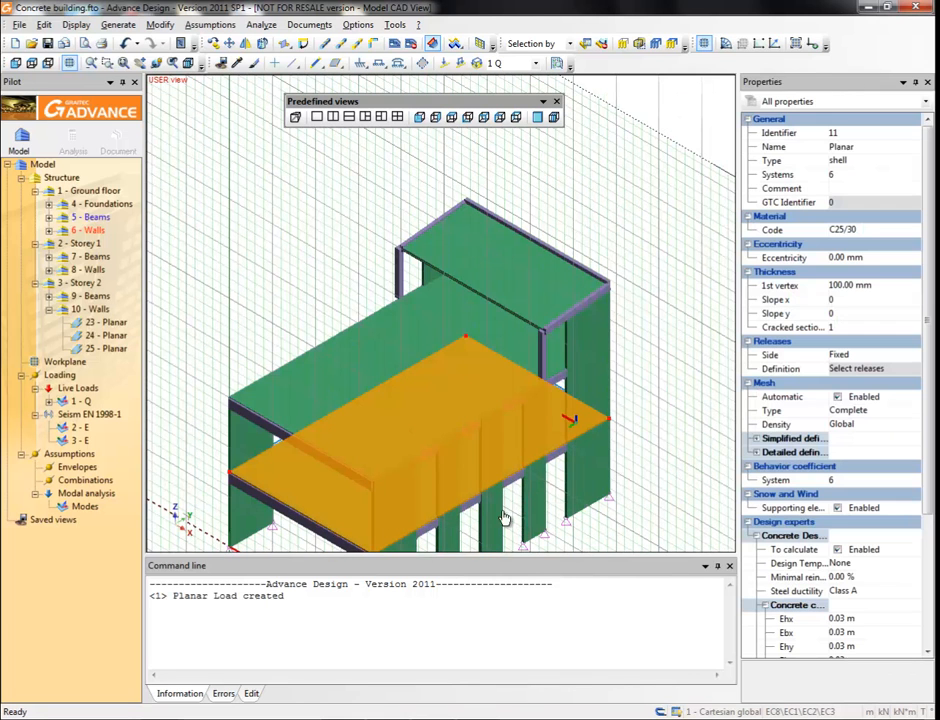
- Apply a planar load of FZ -3.0 kN/m² to the Storey 1 slab
click(315, 405)
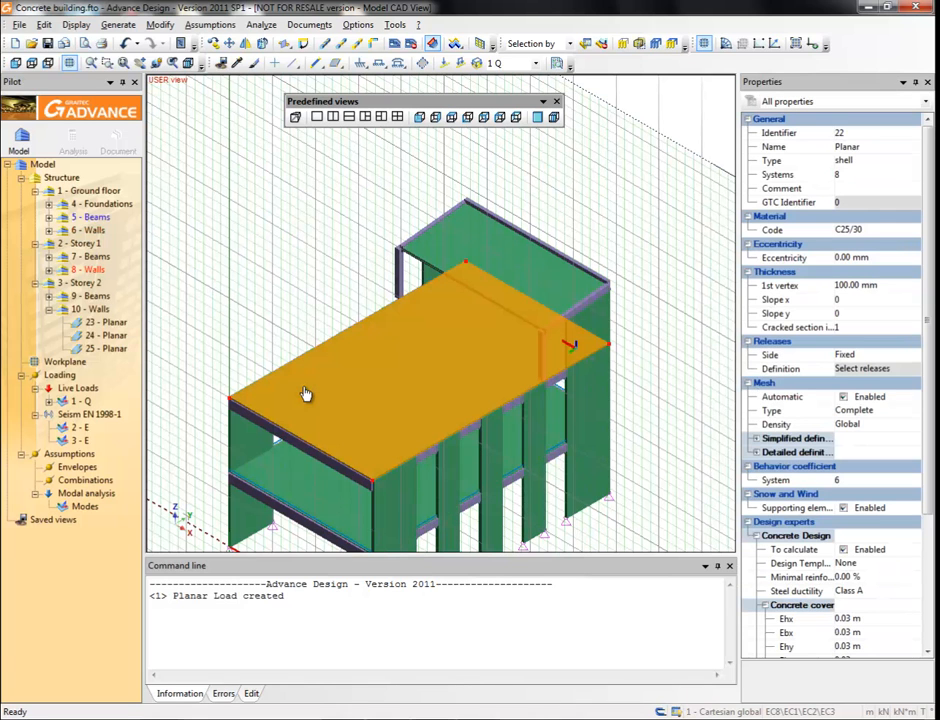
right_click(258, 336)
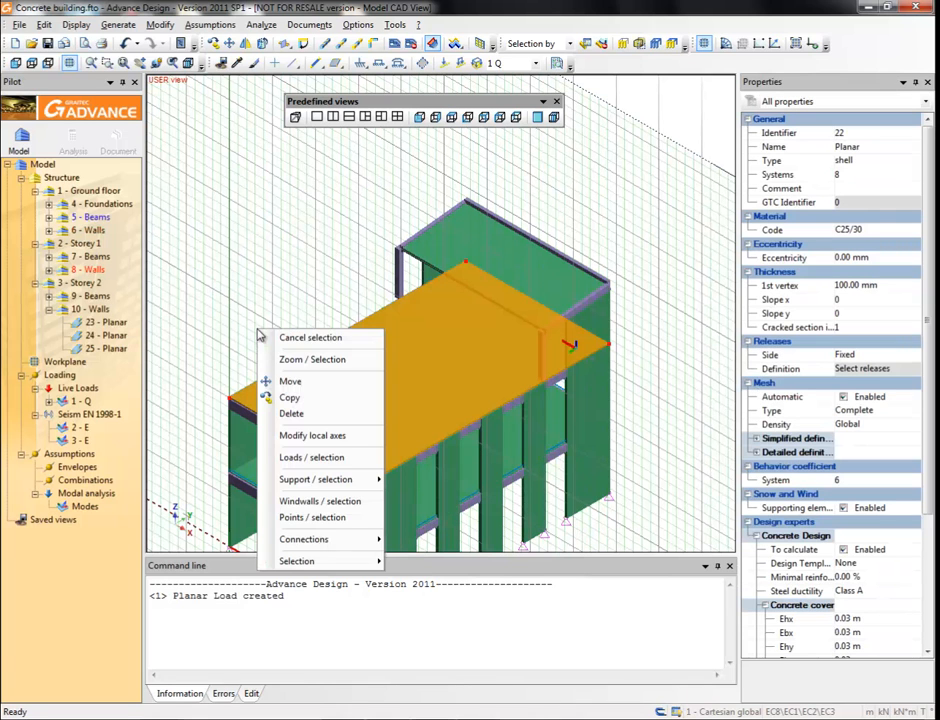
click(310, 457)
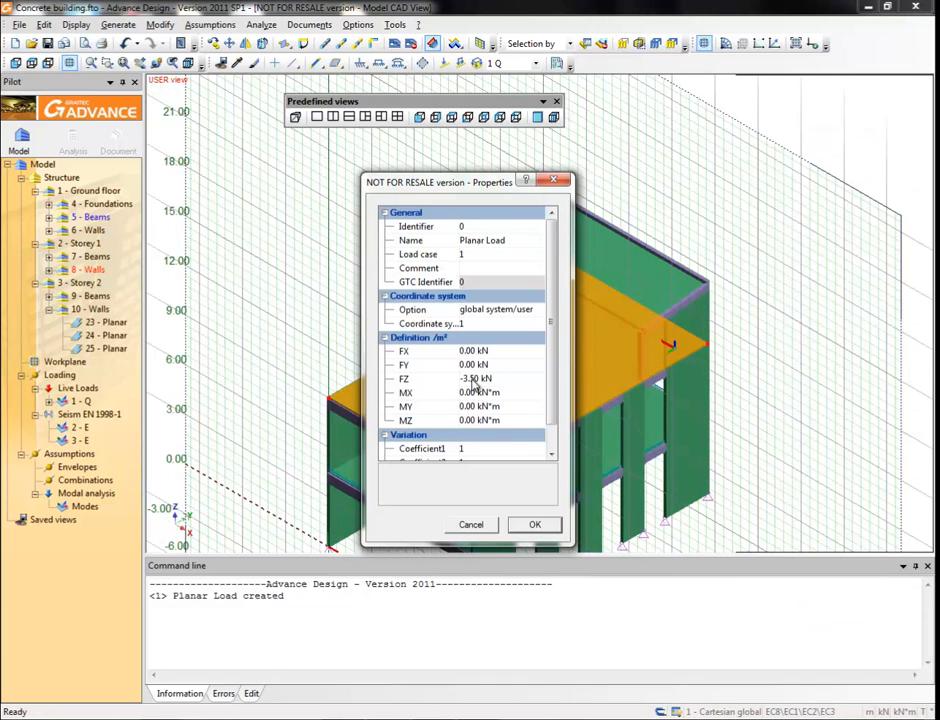
click(472, 379)
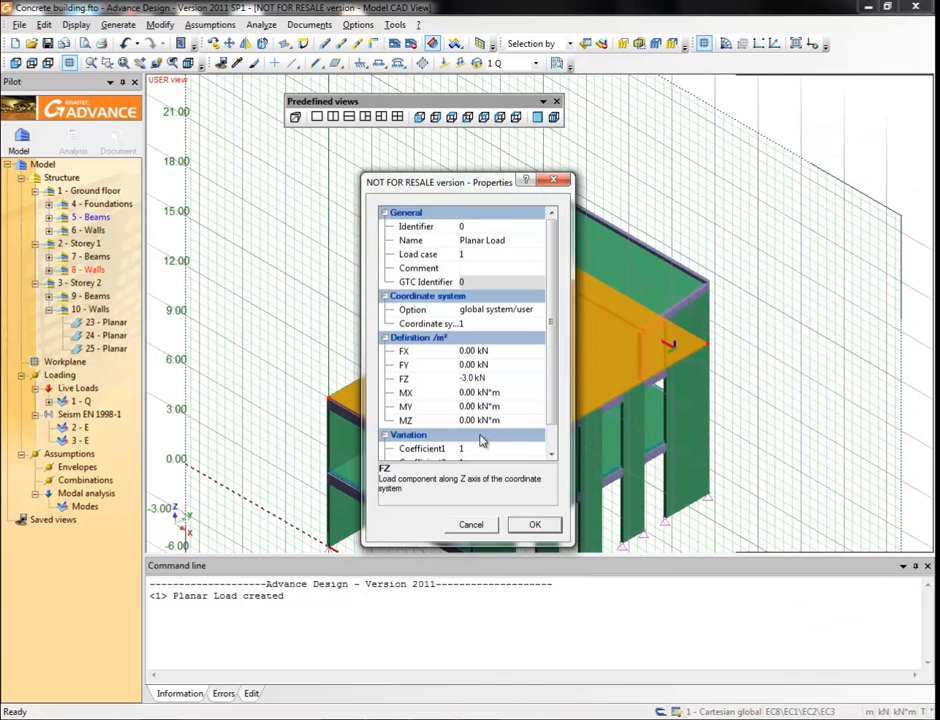
click(530, 526)
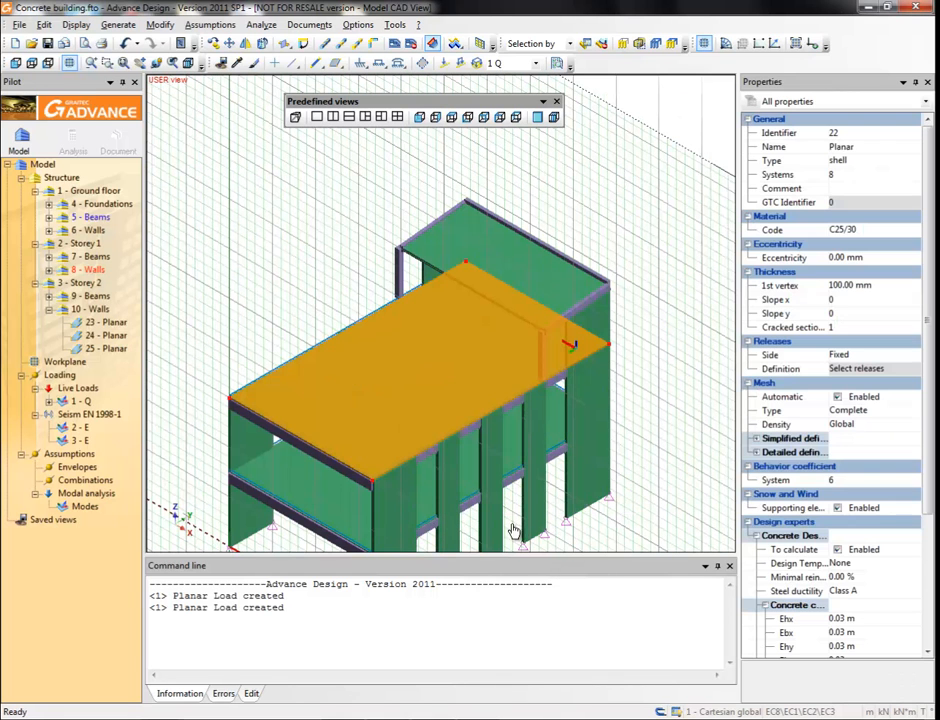
- Apply a planar load of FZ -1.75 kN/m² to the sloping Storey 2 roof slab and clear the selection
click(432, 250)
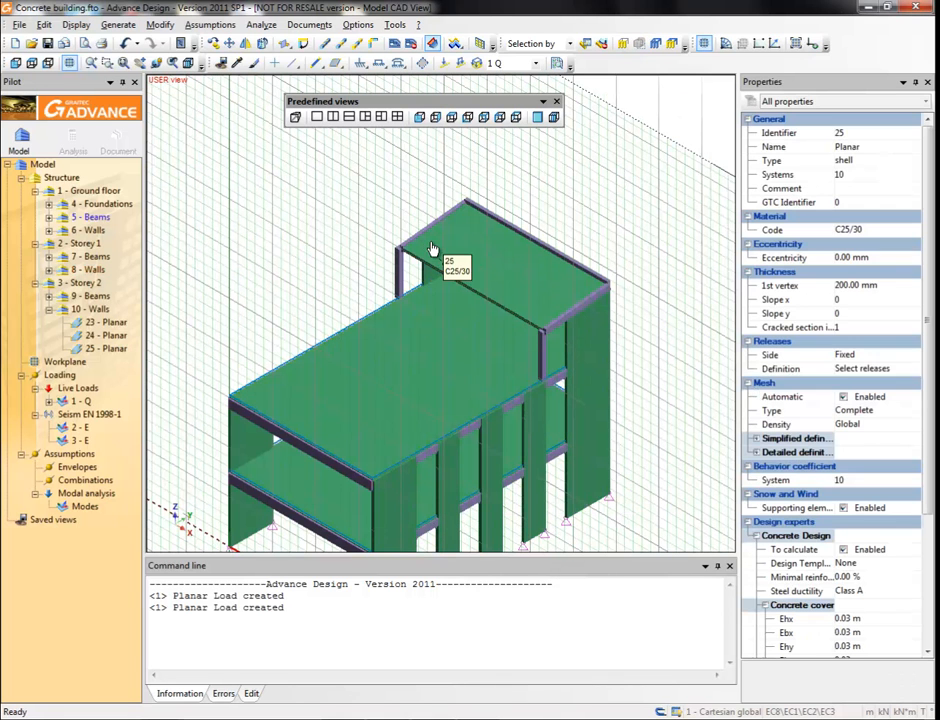
right_click(390, 243)
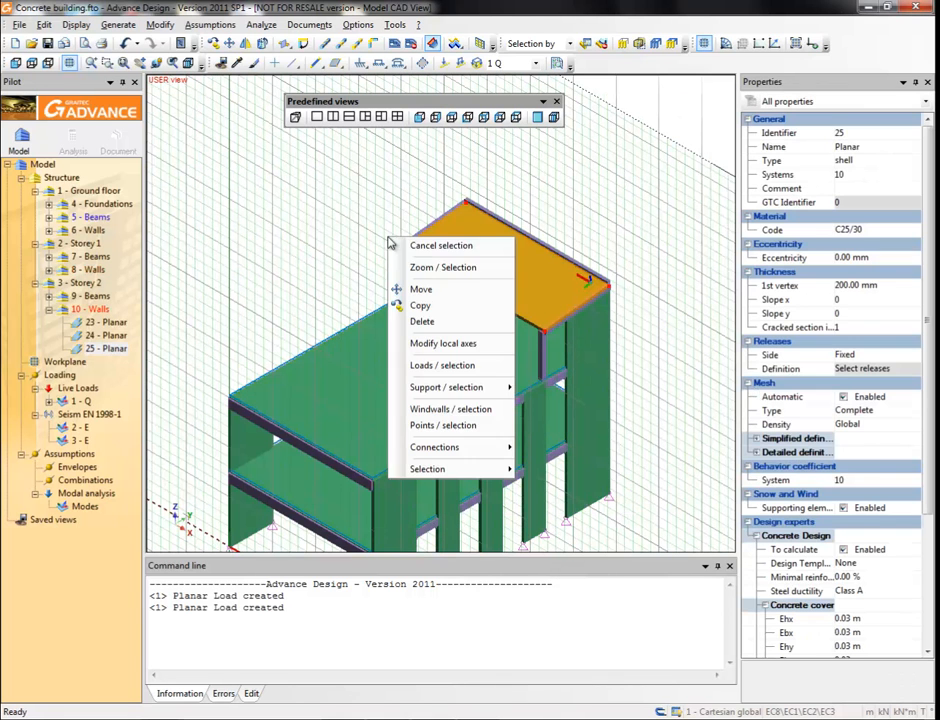
click(440, 365)
click(469, 380)
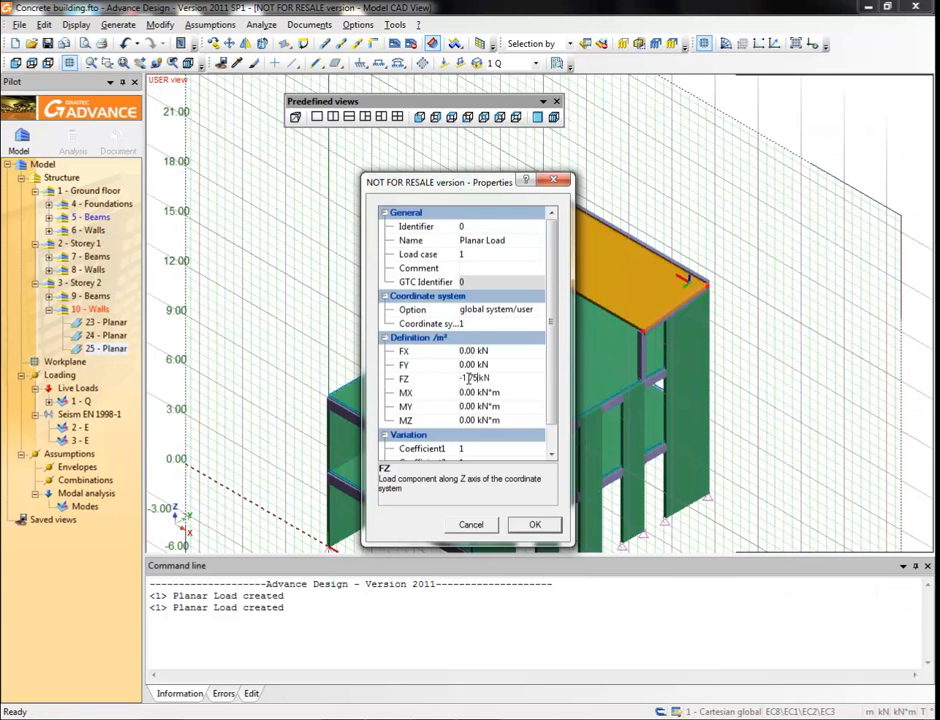
click(535, 524)
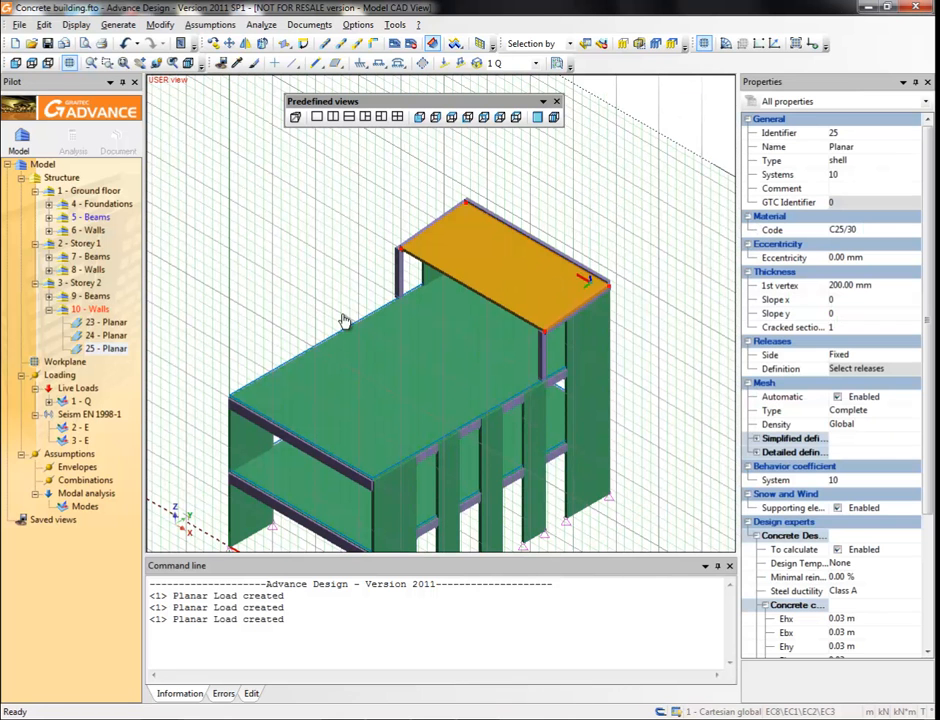
key(Escape)
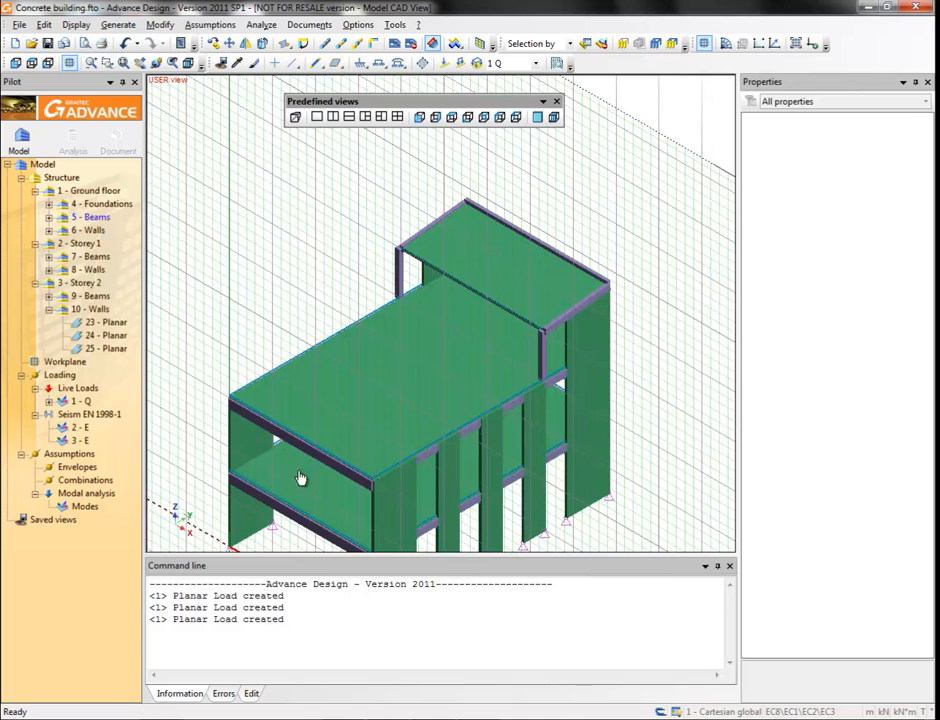
- Check the soil type setting of the Seism EN 1998-1 load family
click(88, 414)
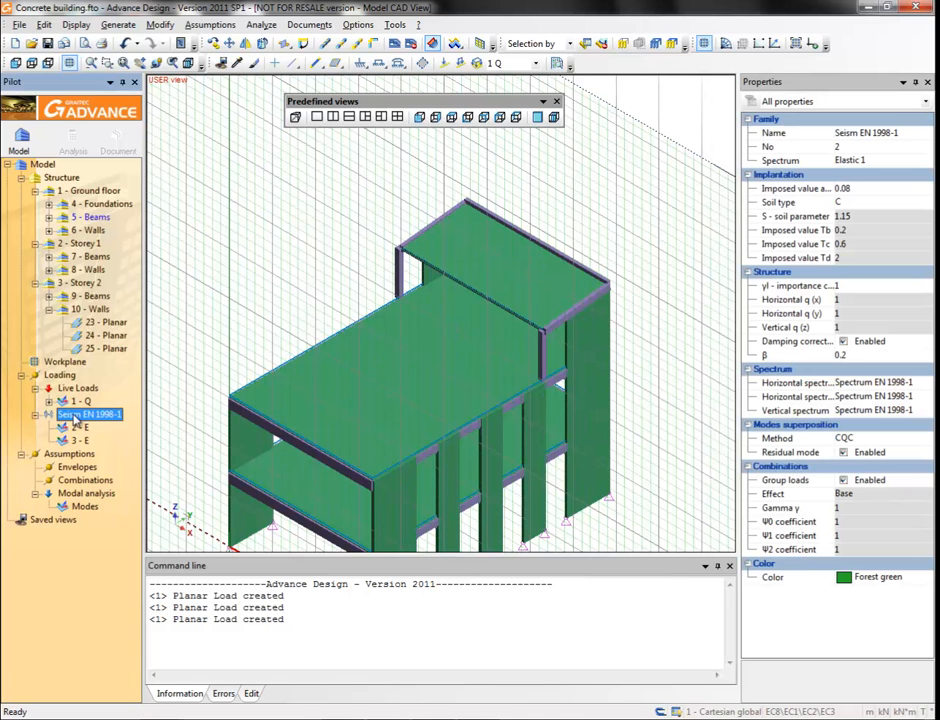
click(921, 203)
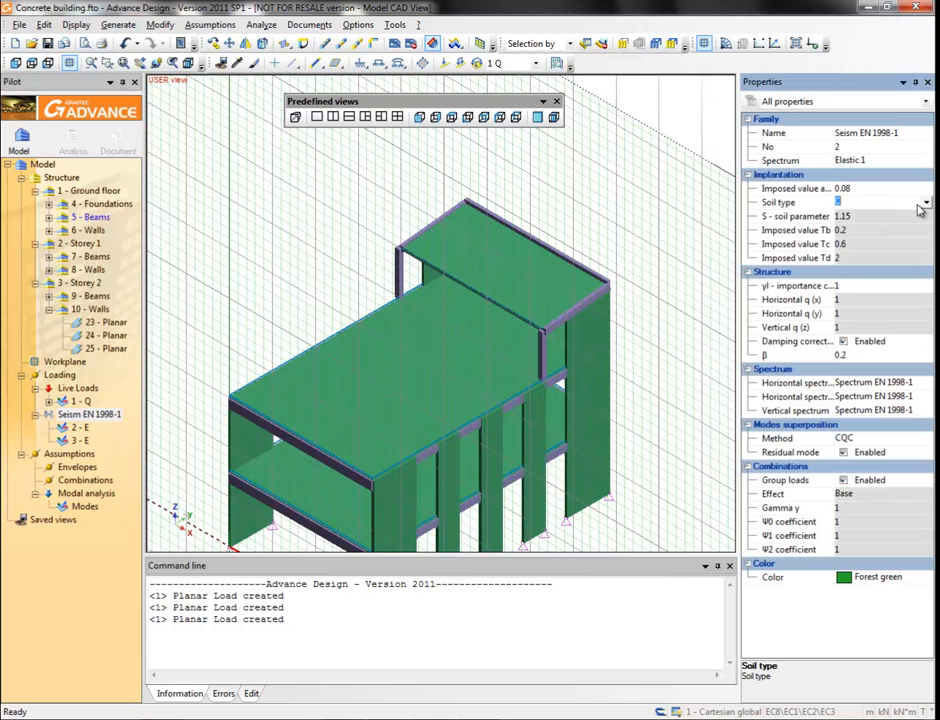
click(927, 204)
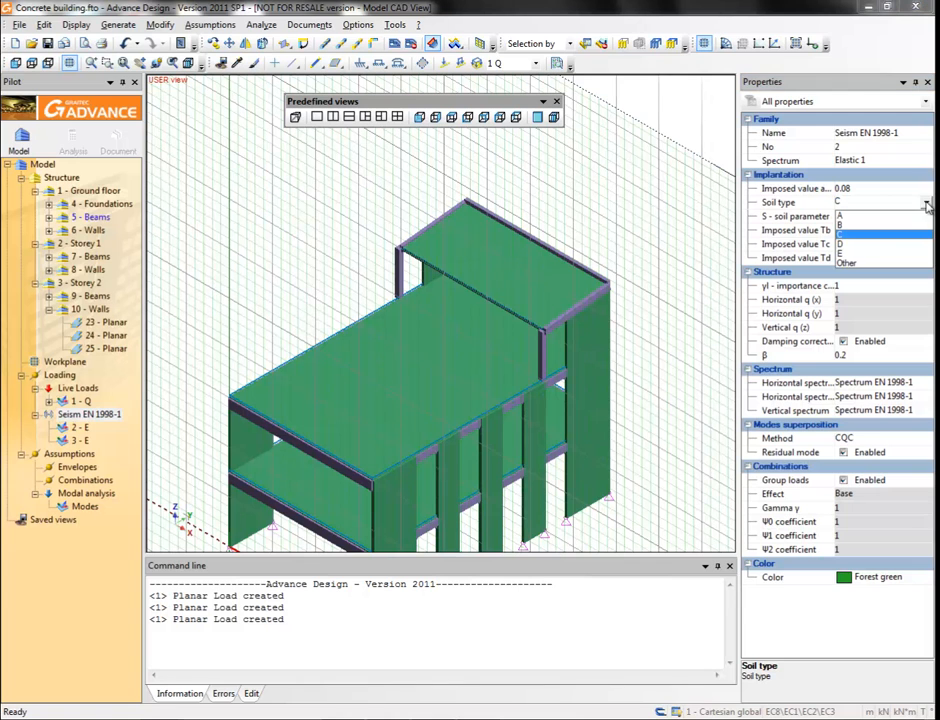
click(844, 241)
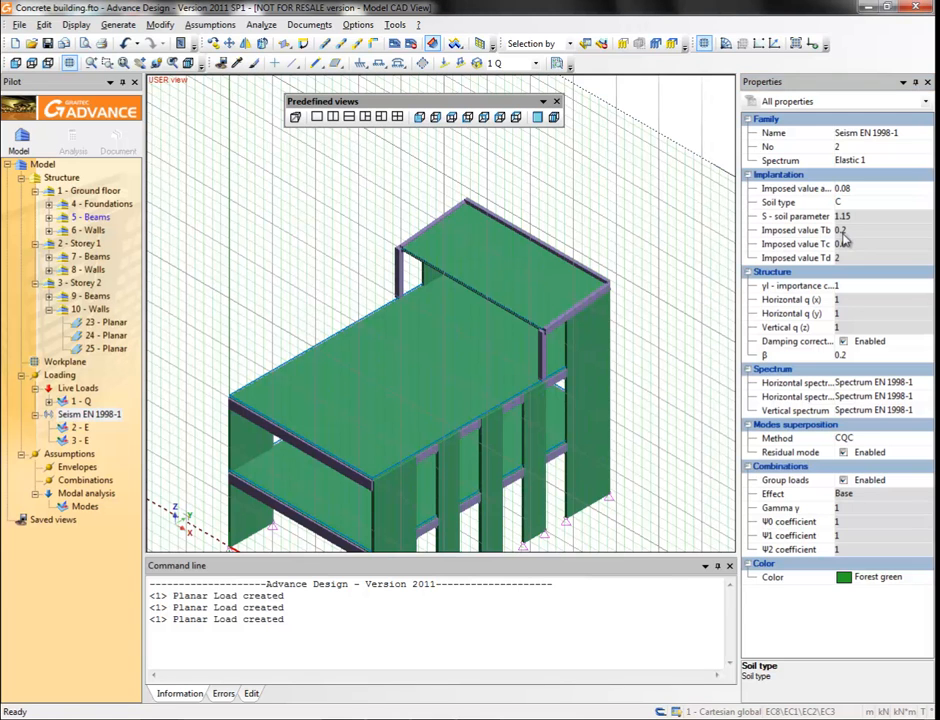
- Set the seismic direction of load case 3 E to Y (horizontal)
click(80, 441)
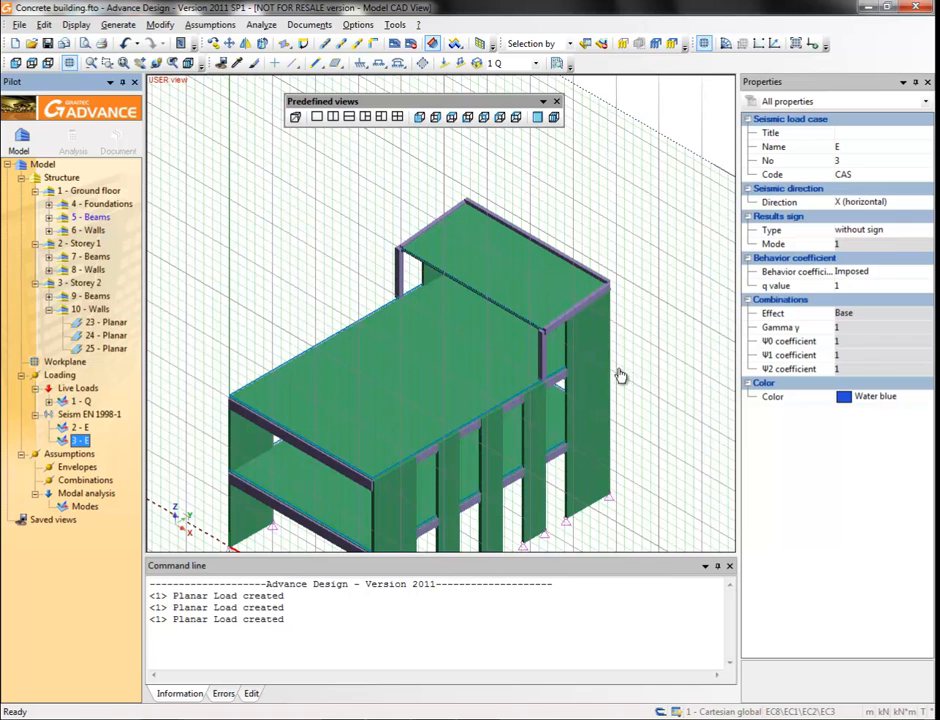
click(922, 204)
click(927, 203)
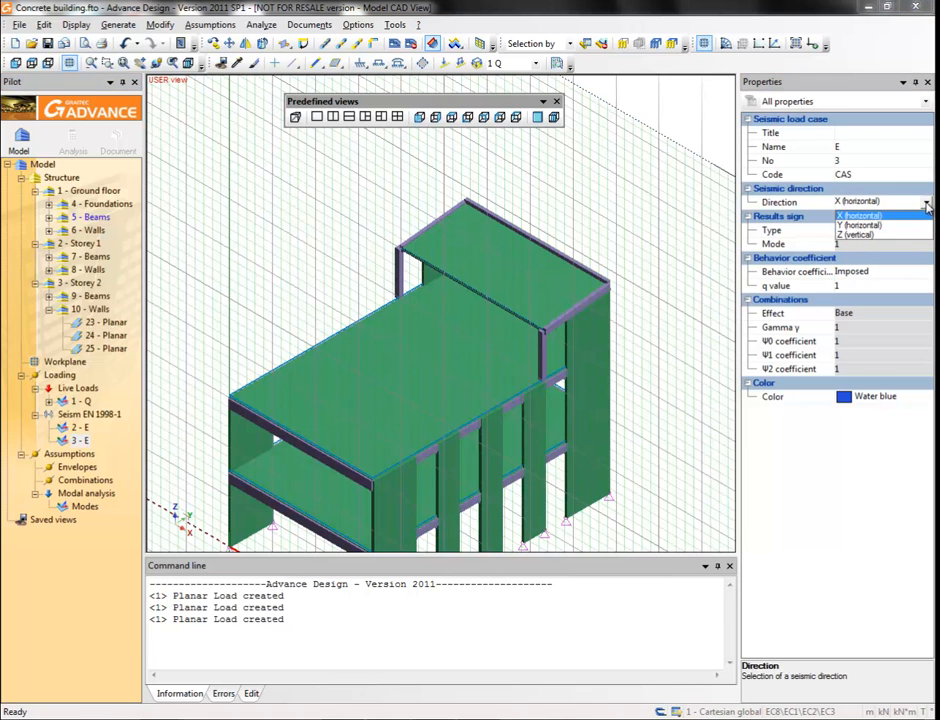
click(855, 226)
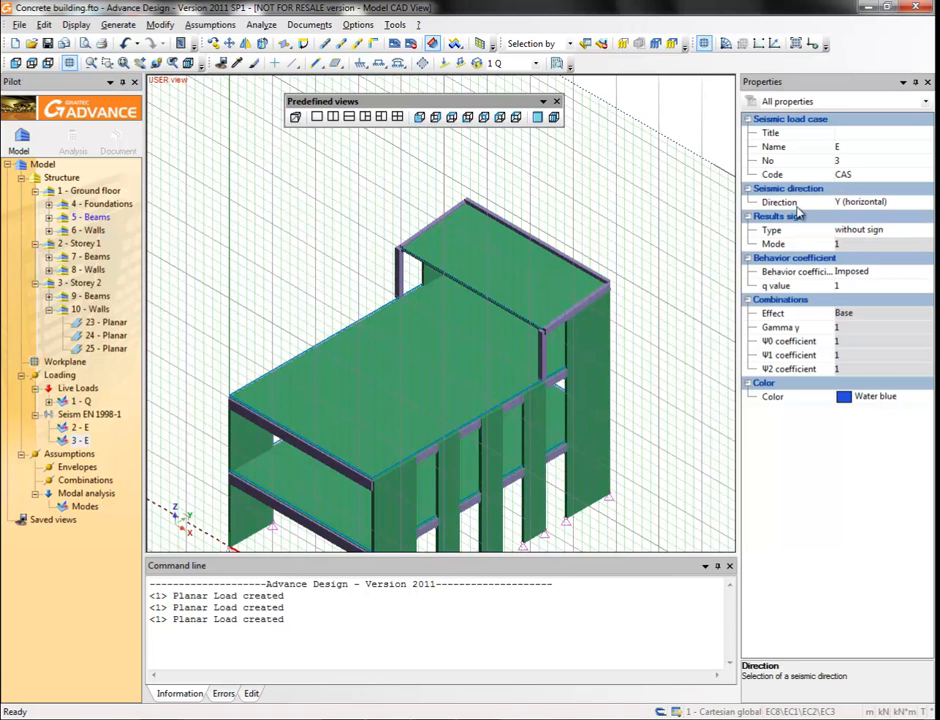
click(772, 219)
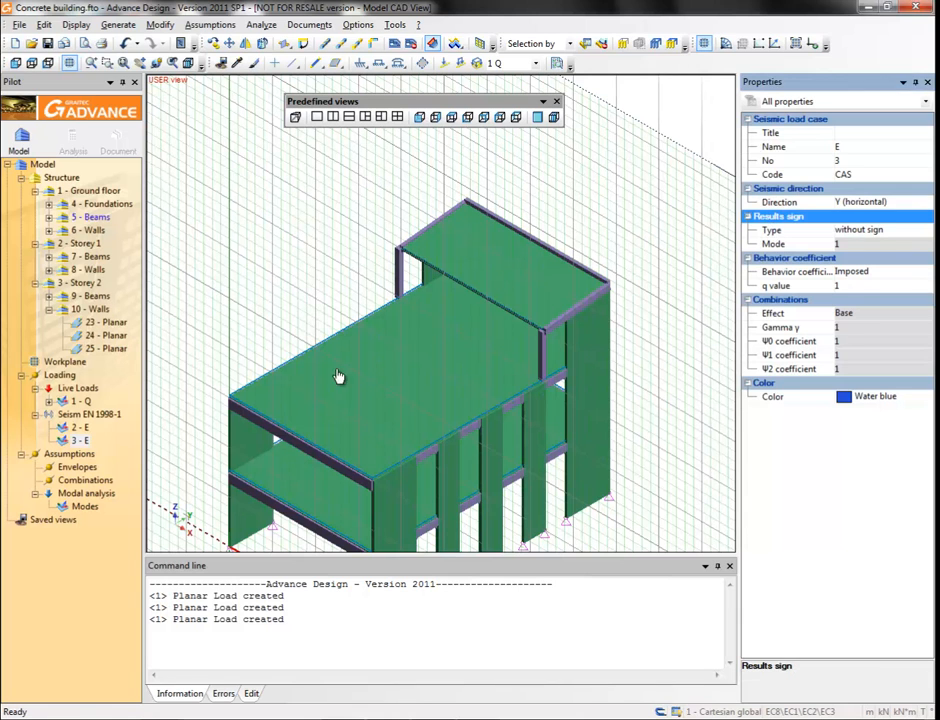
- For the modal analysis, set the number of modes to 5 and define the masses as obtained by combination
click(80, 511)
click(82, 507)
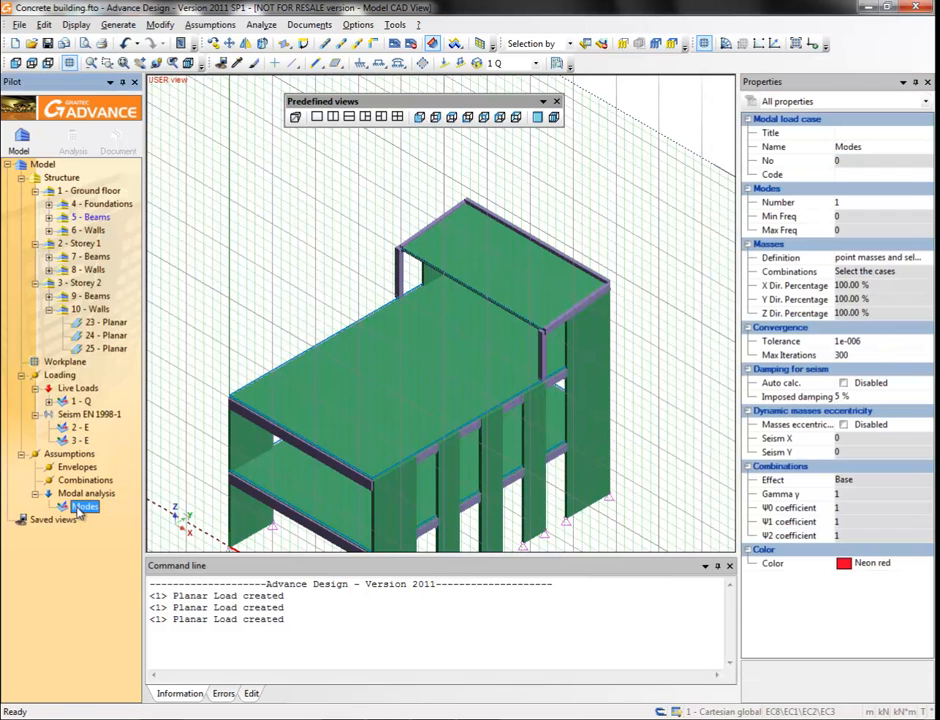
click(855, 205)
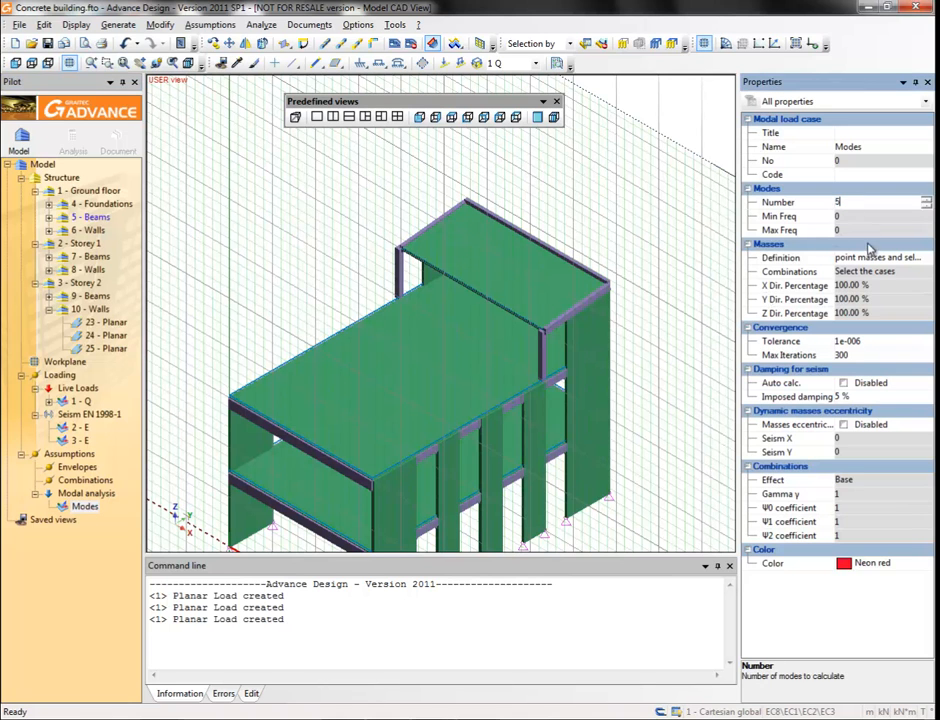
click(905, 258)
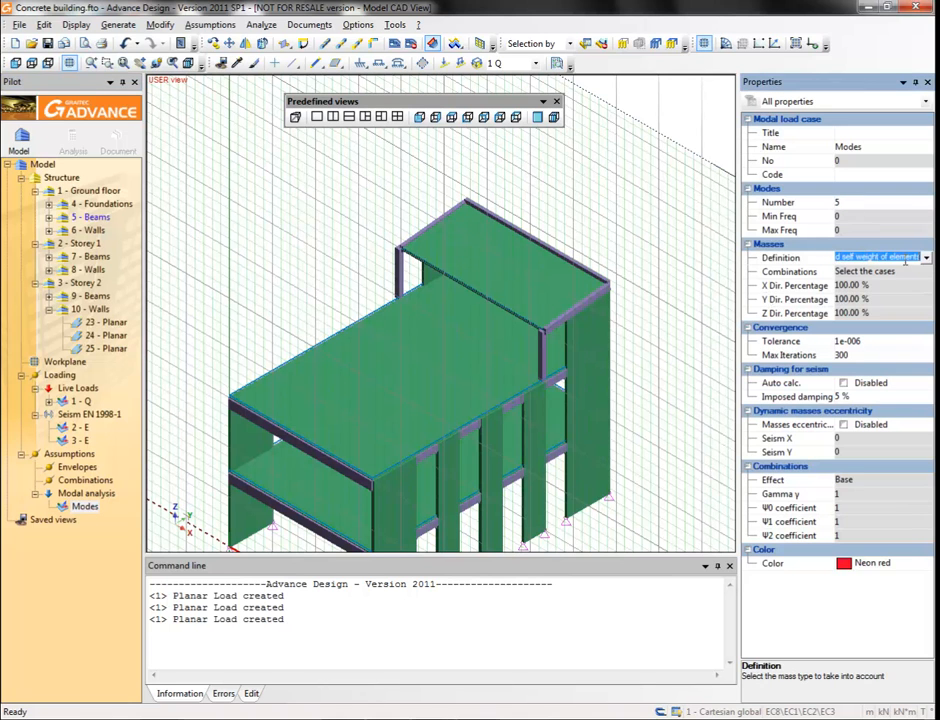
click(925, 258)
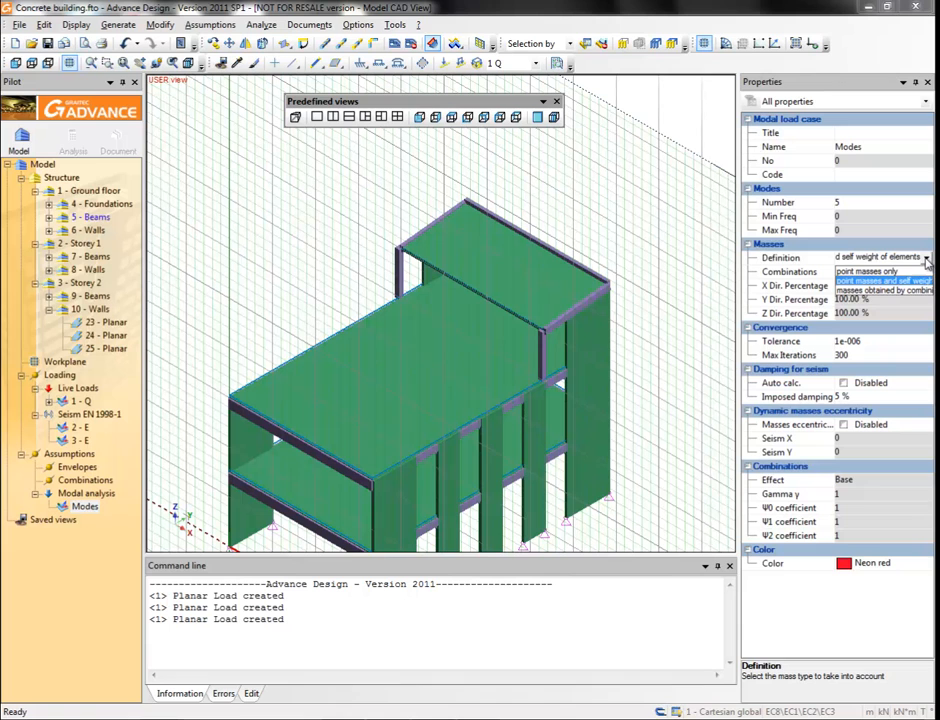
click(897, 291)
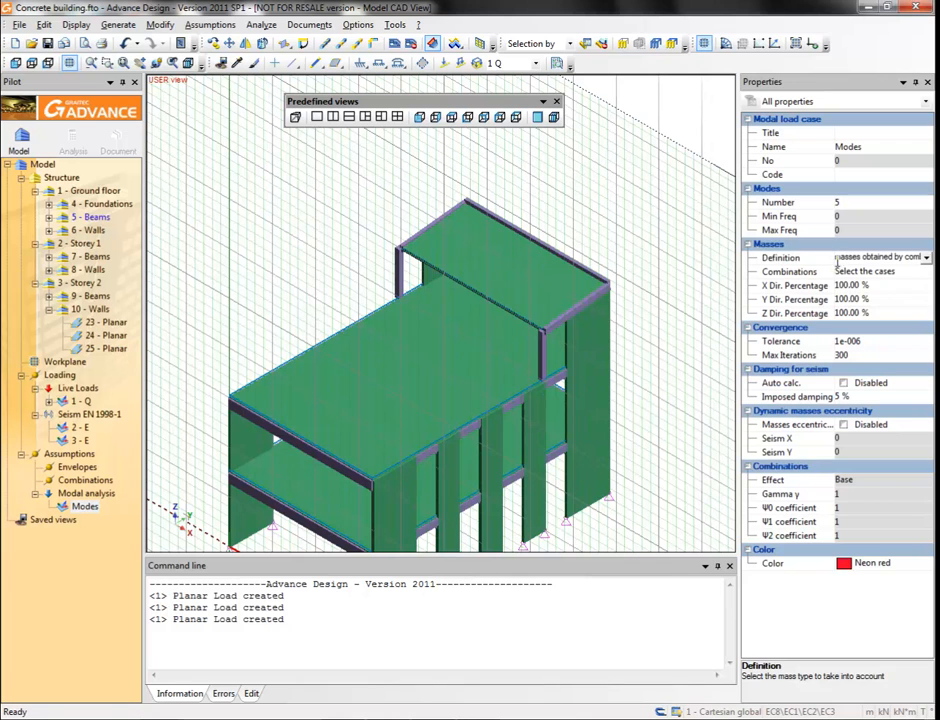
- Add load case 1 Q with coefficient 1 to the modal analysis mass combinations
click(843, 273)
click(843, 272)
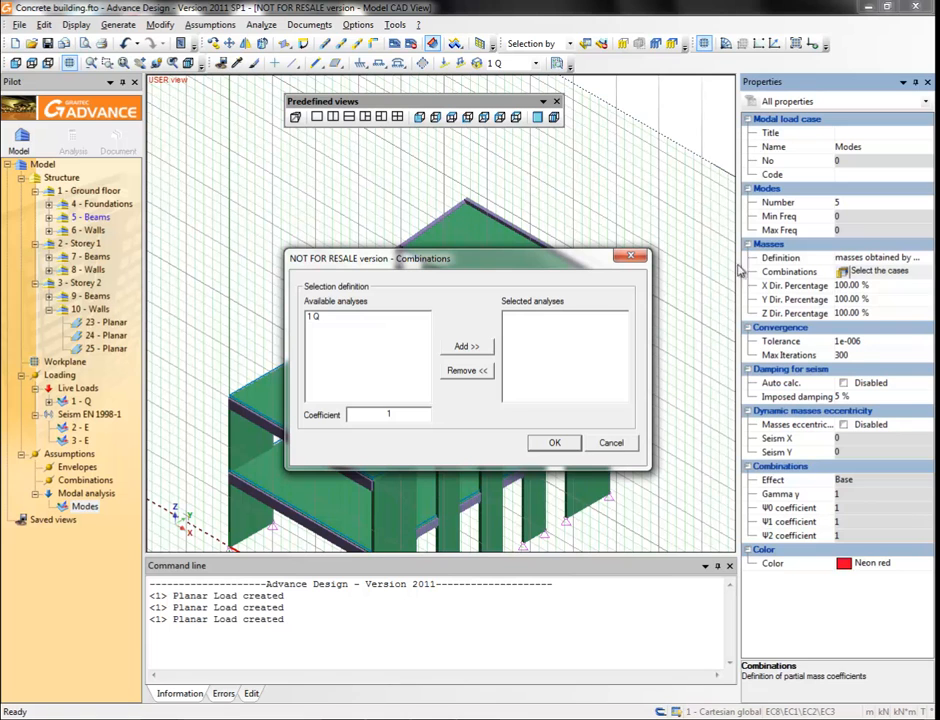
click(322, 325)
click(468, 348)
click(551, 444)
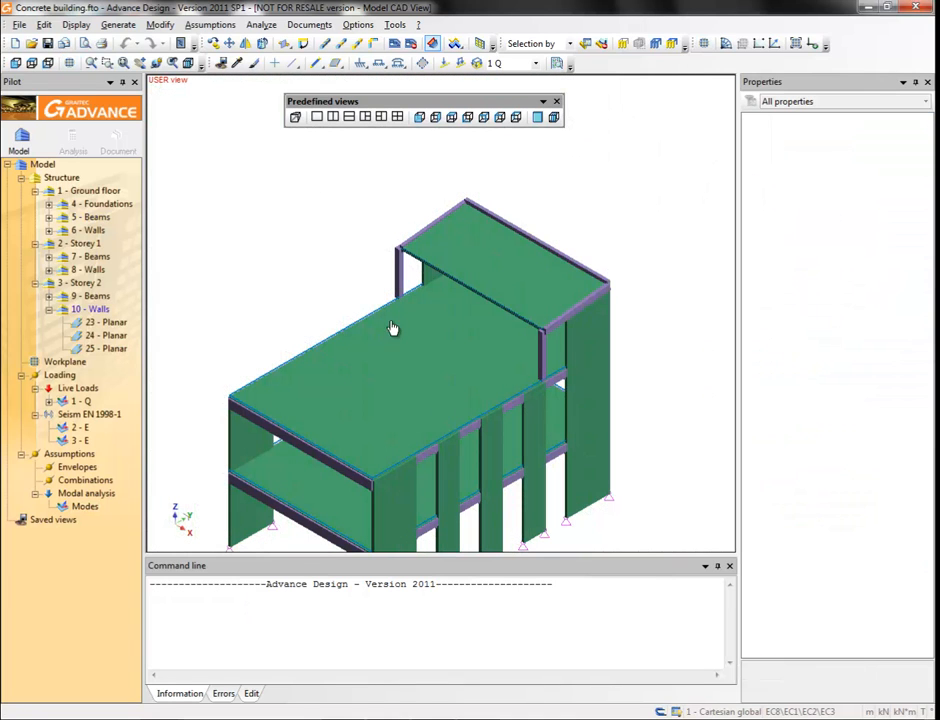
- Create a new analysis model with FE calculation enabled and run the calculation, continuing despite the warnings
click(261, 24)
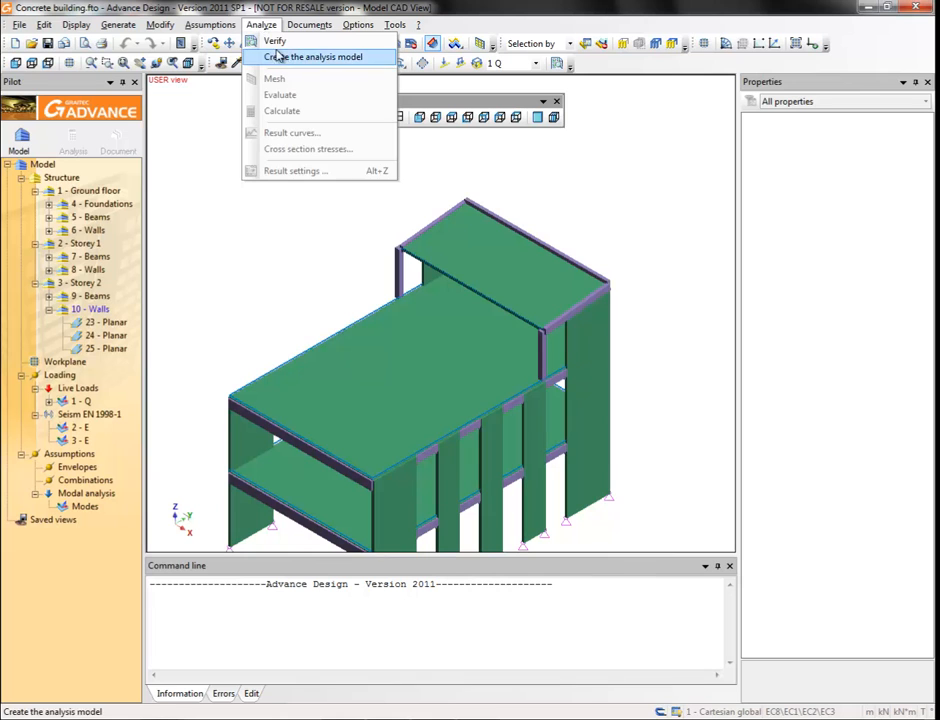
click(280, 57)
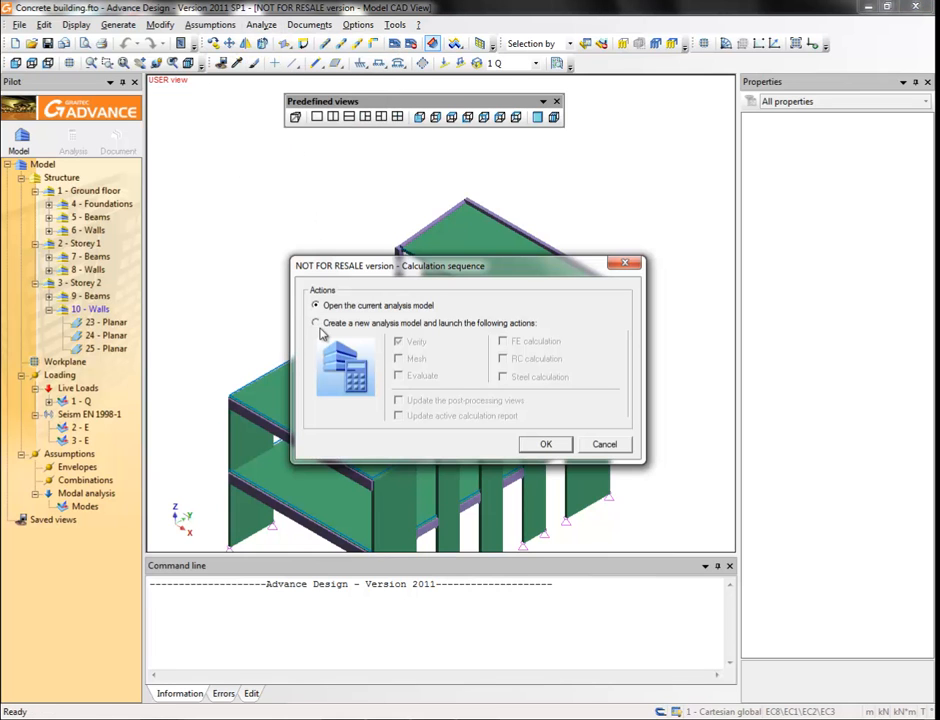
click(317, 323)
click(503, 342)
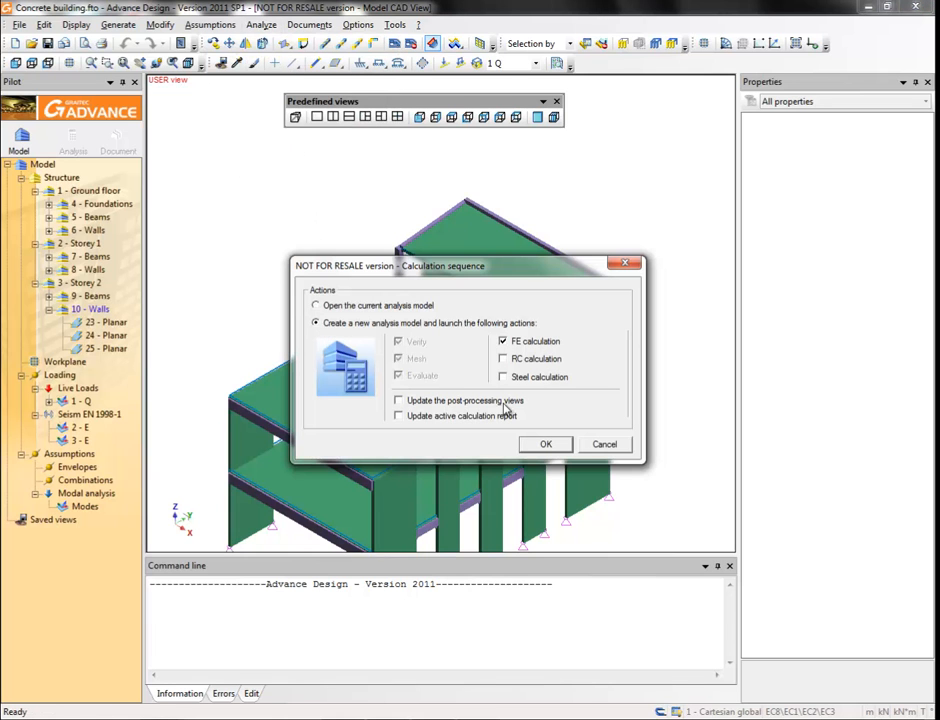
click(543, 443)
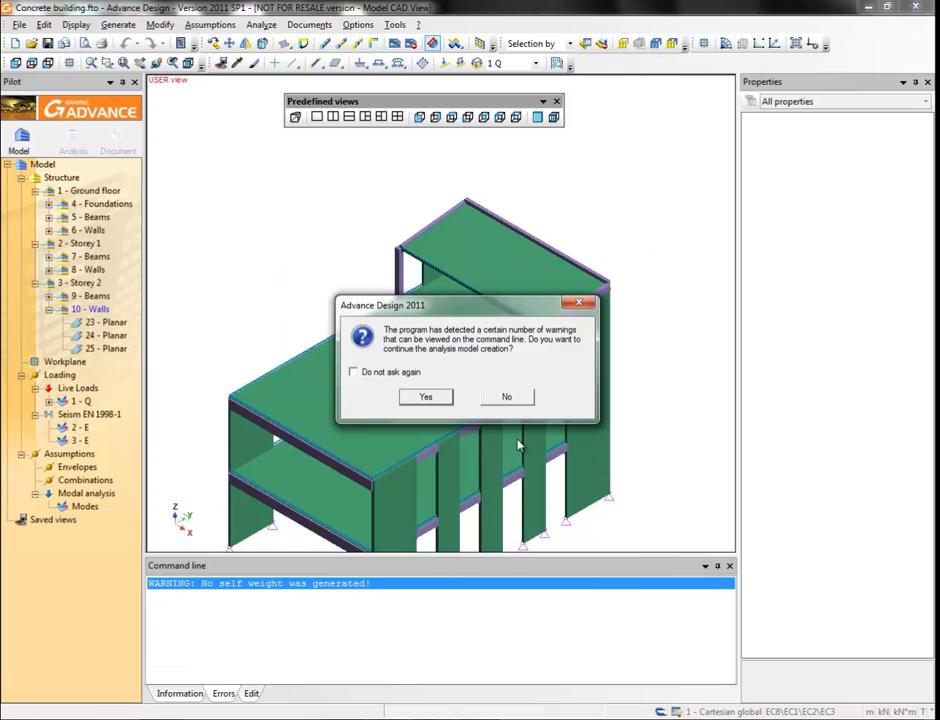
click(426, 398)
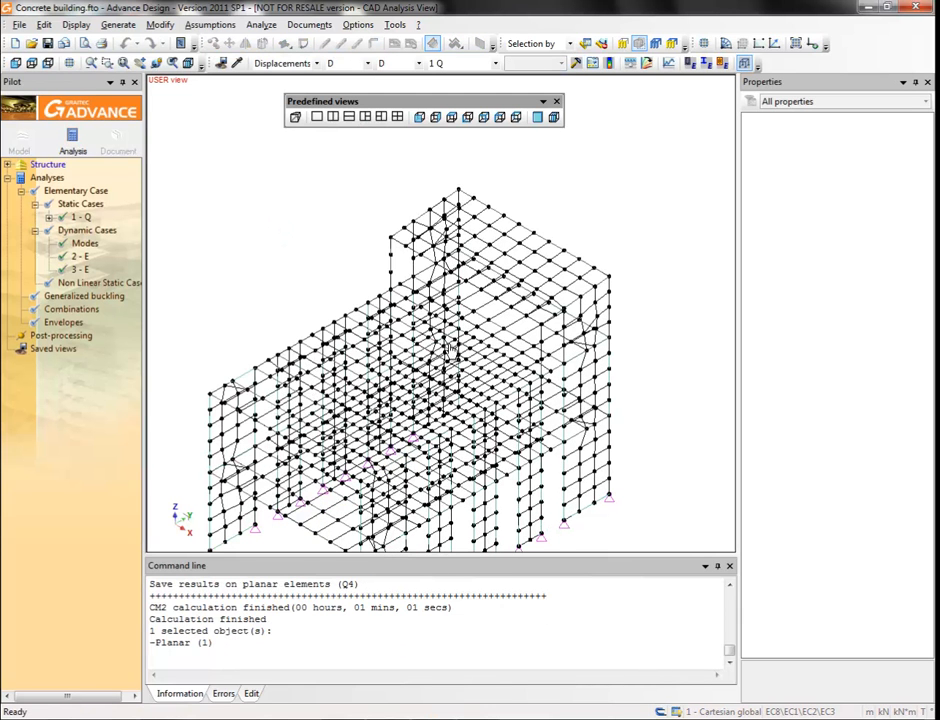
- Turn on ghost display for the building model and hide the mesh nodes
right_click(333, 117)
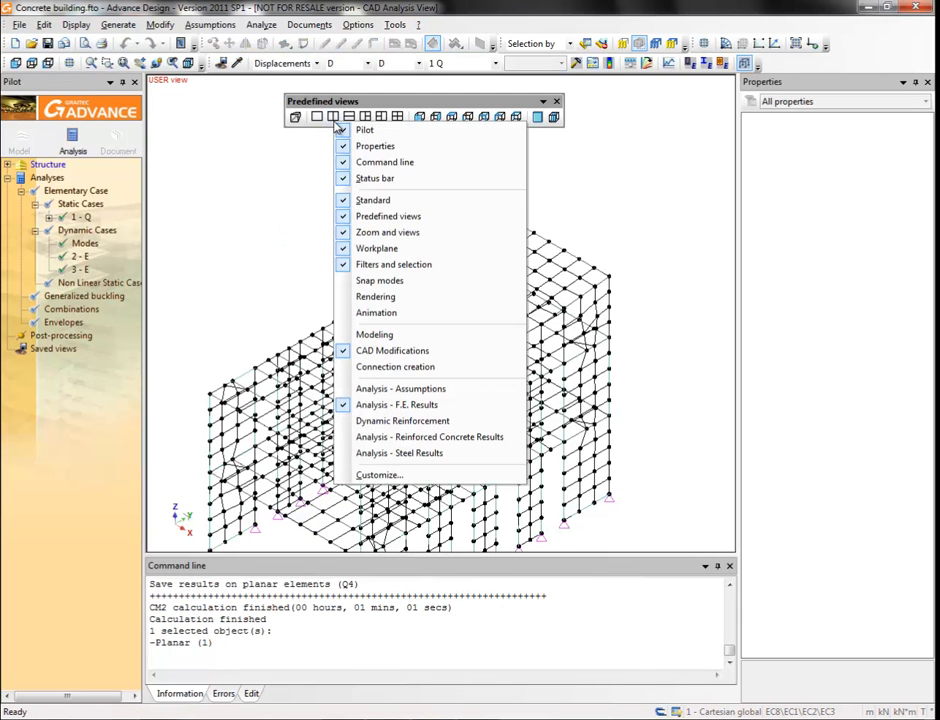
click(371, 302)
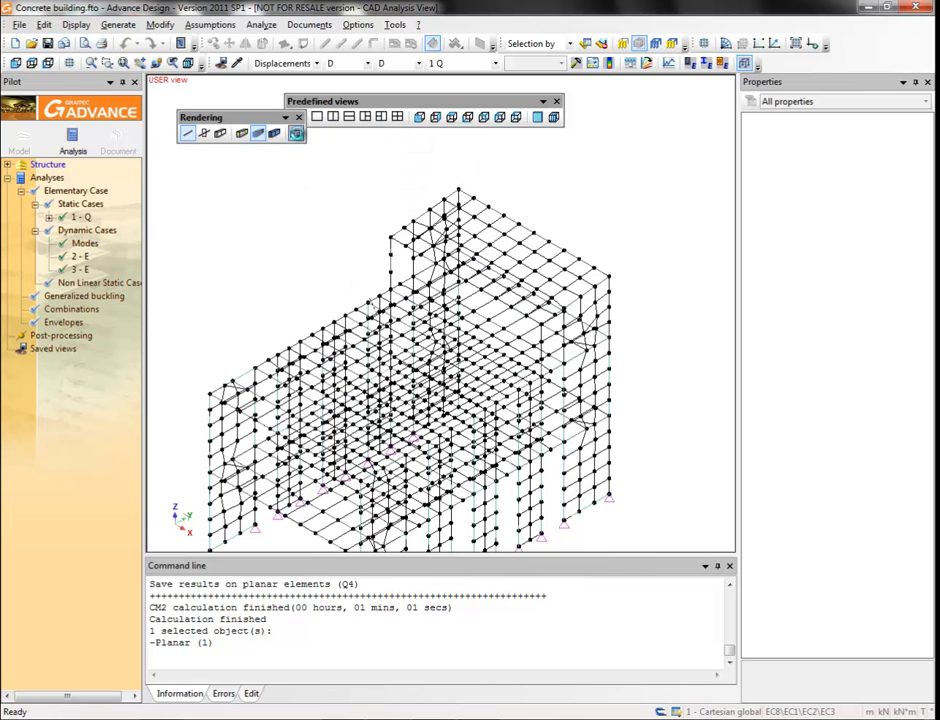
click(297, 134)
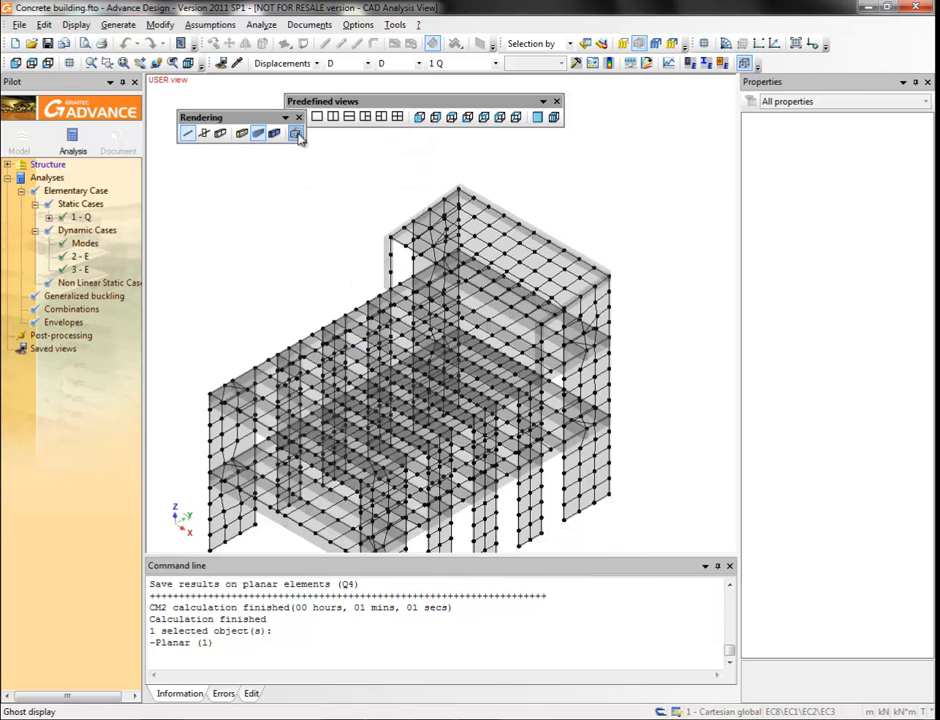
right_click(268, 215)
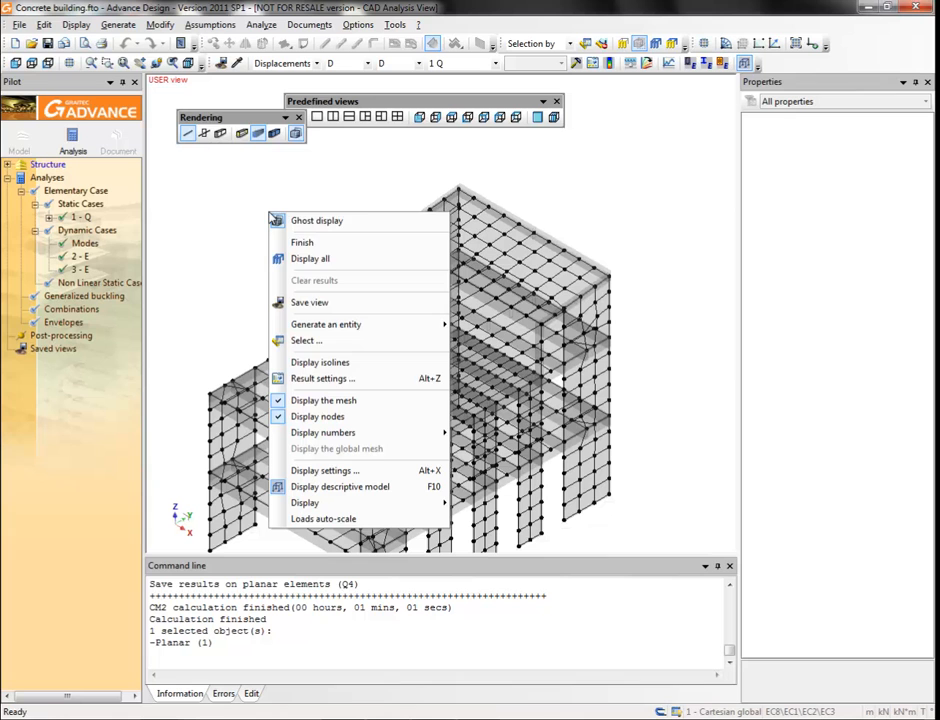
click(320, 417)
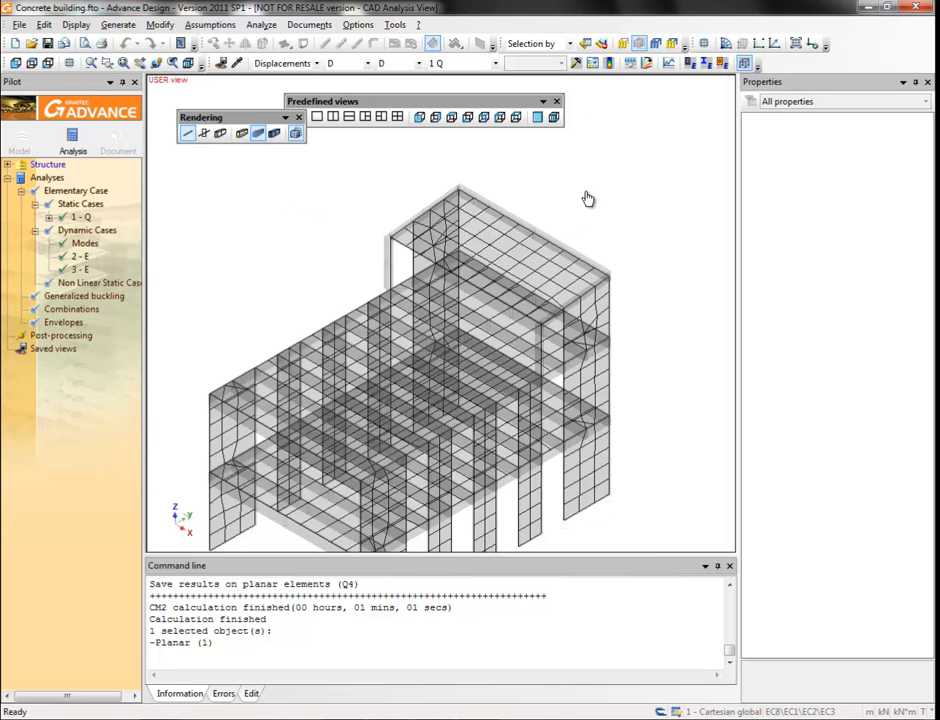
- Set the F.E. results to show displacement D on linear and planar elements in Deformed display mode
click(592, 64)
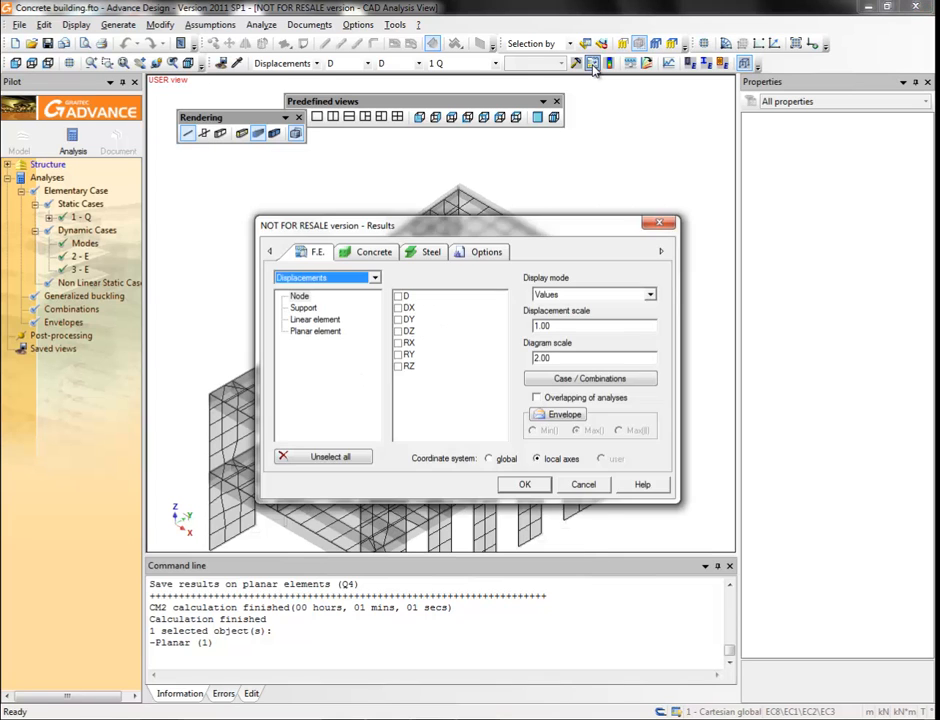
click(315, 319)
click(650, 294)
click(565, 338)
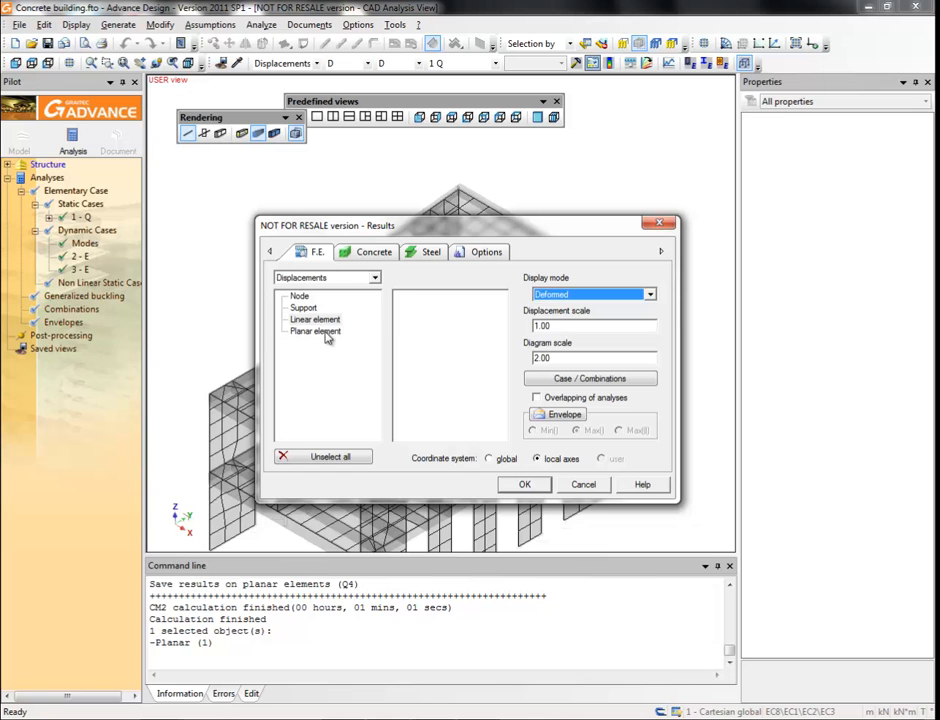
click(322, 333)
click(650, 295)
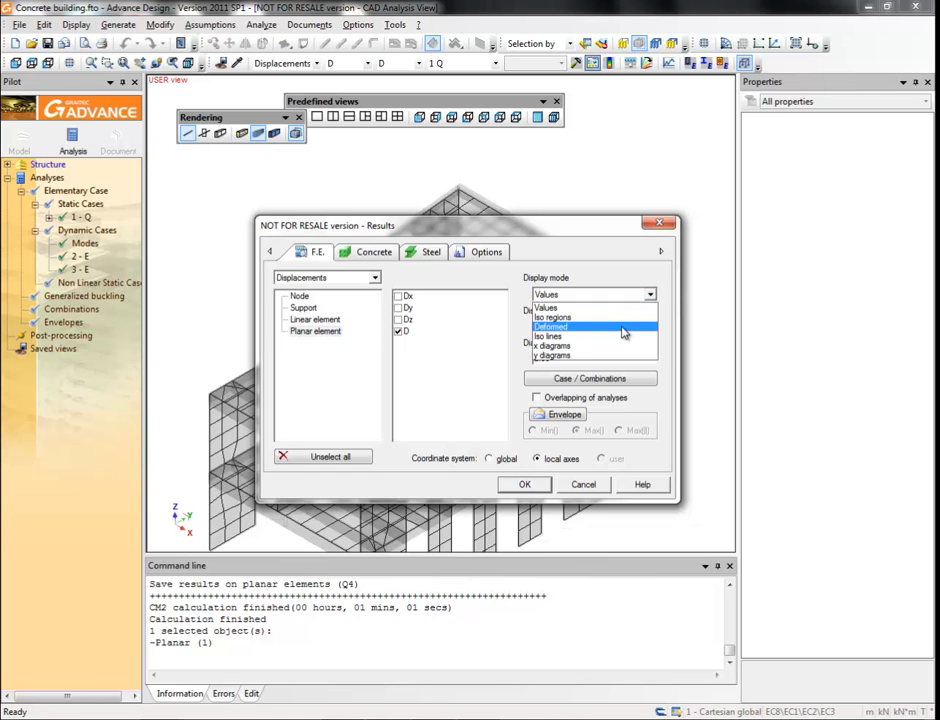
click(623, 325)
- Exclude cases 1 Q and 3 E from the displacement analyses and display the deformed results for case 2 E
click(590, 378)
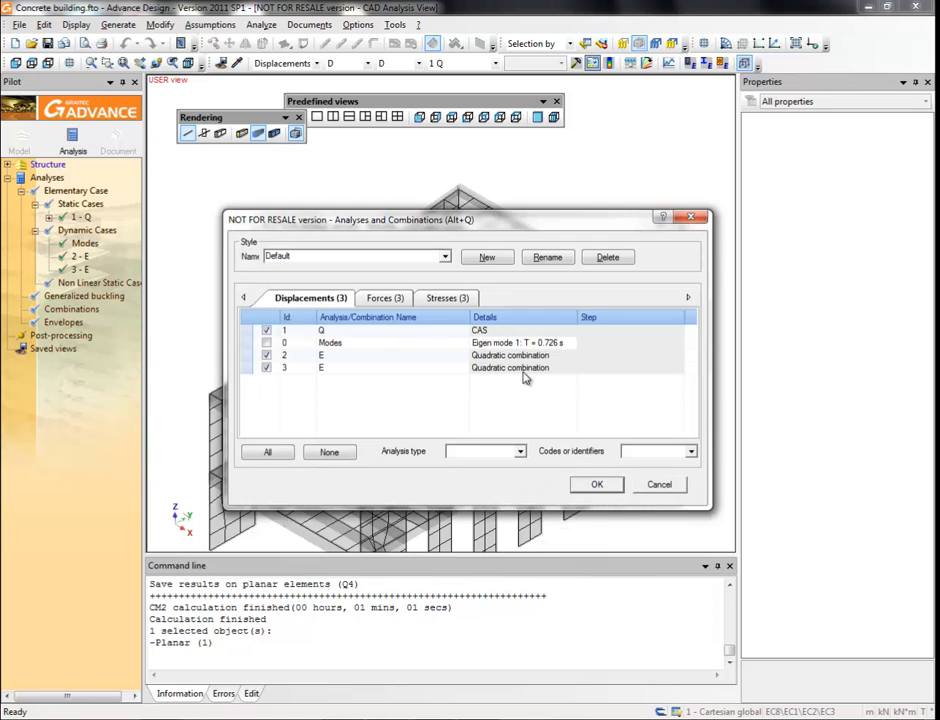
click(266, 368)
click(266, 331)
click(589, 485)
click(524, 484)
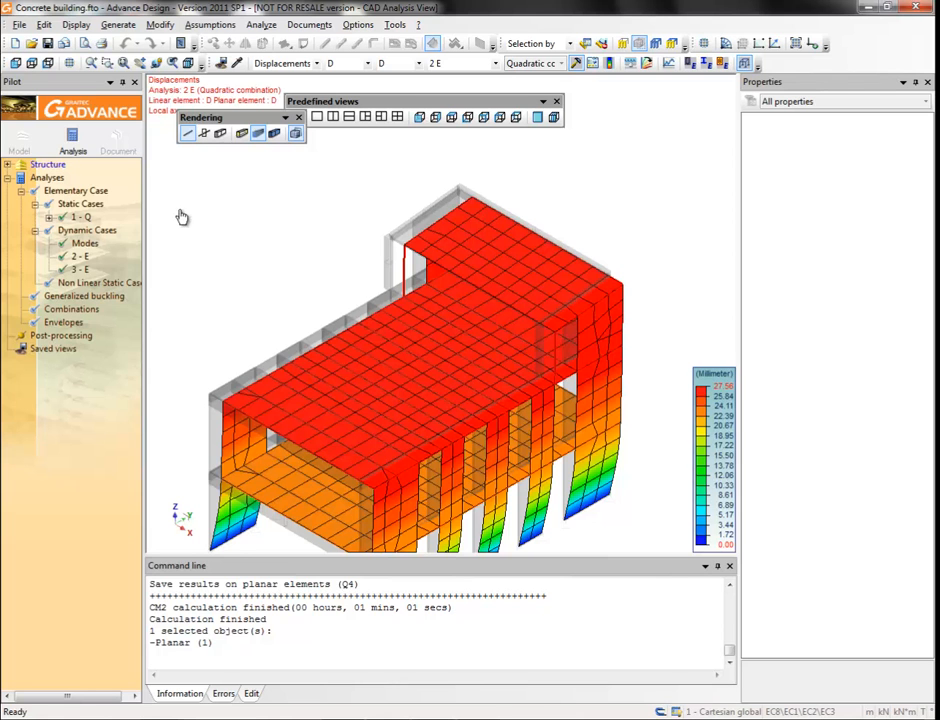
- Clear the floating Predefined views and Rendering palettes off the model and save the current displacement view
click(91, 62)
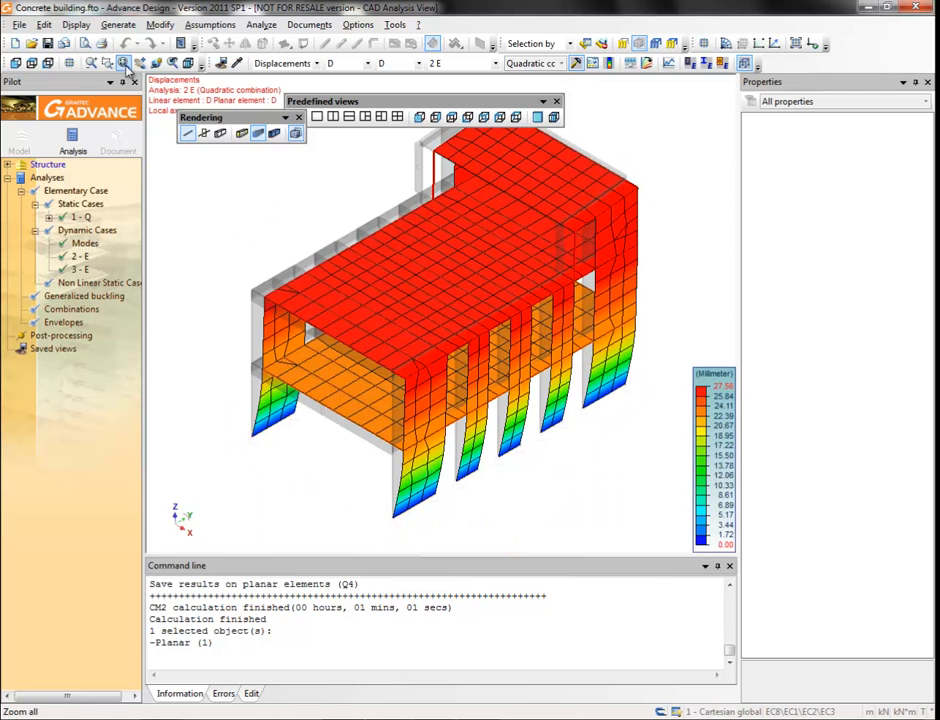
click(556, 101)
click(298, 117)
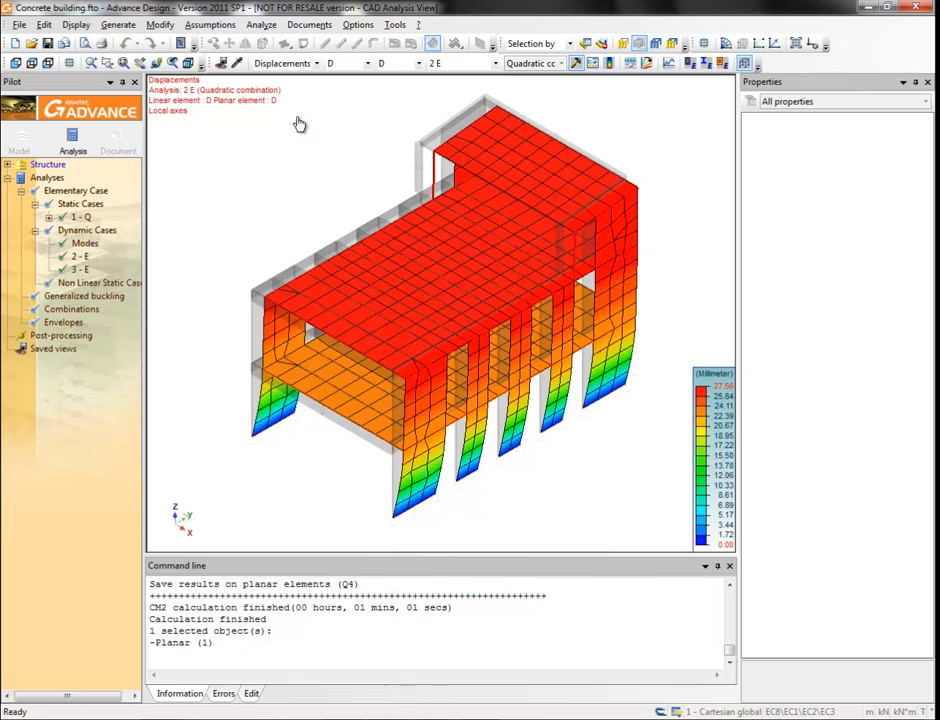
click(221, 63)
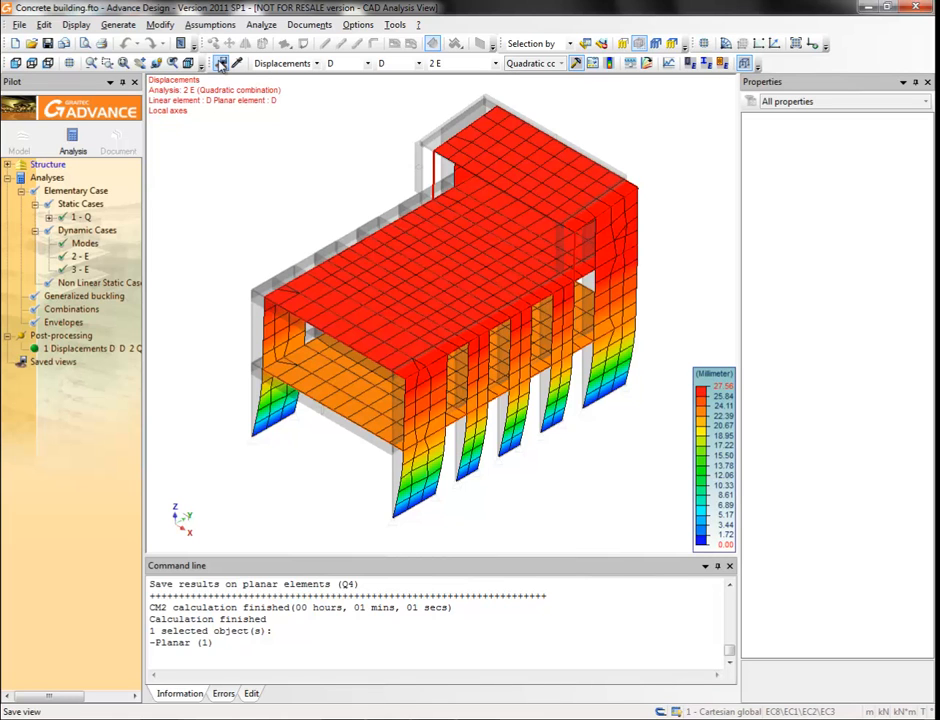
- Open the cross section stresses of the R200*600 beam at the front edge of the lower floor slab
click(305, 405)
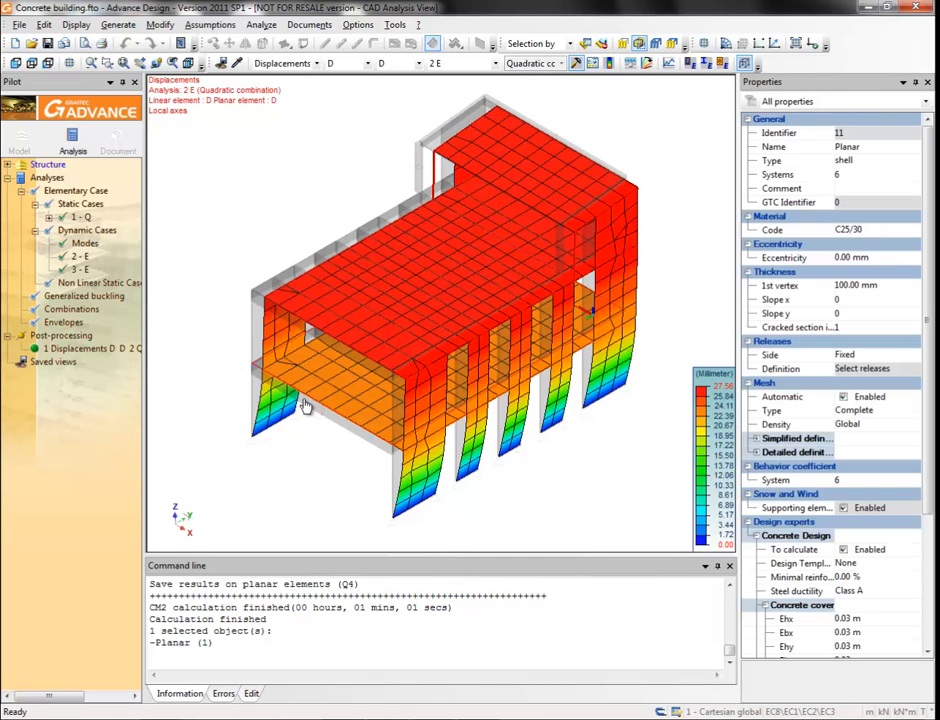
click(317, 416)
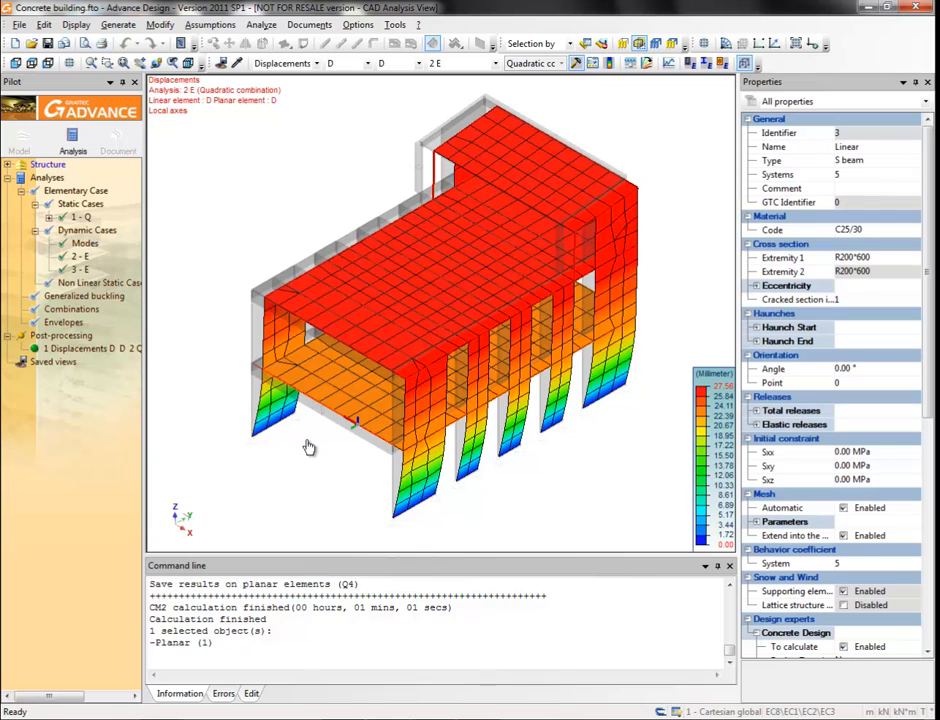
right_click(307, 443)
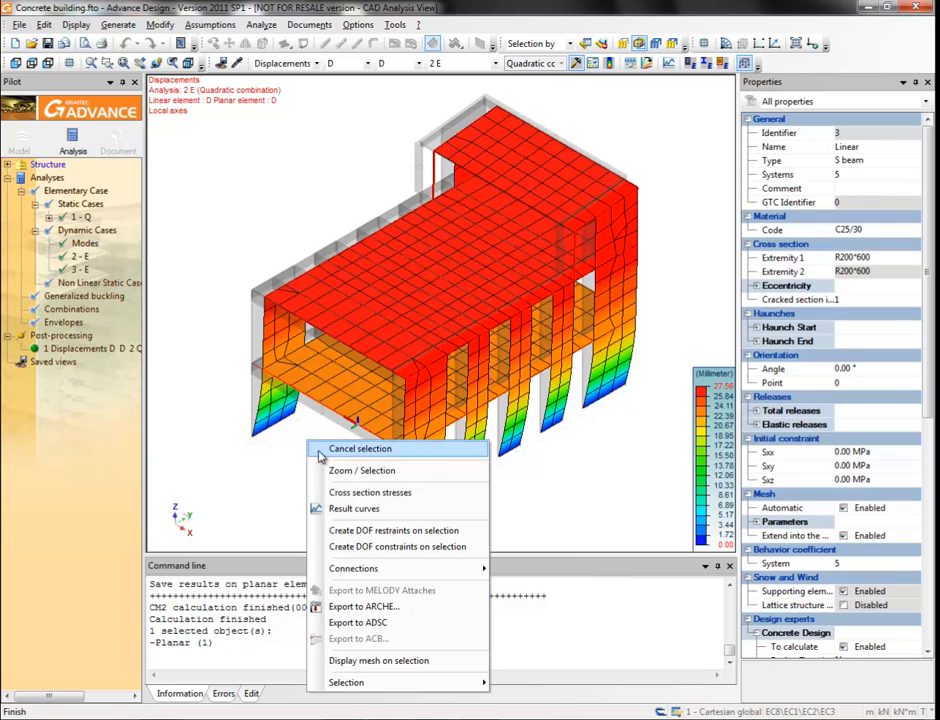
click(343, 493)
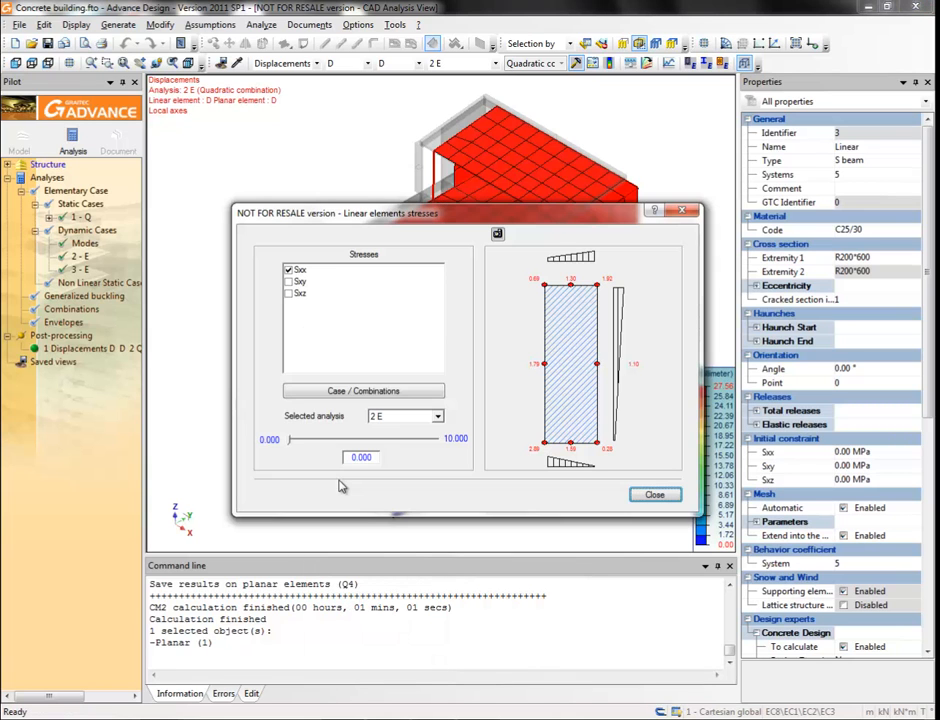
- Examine the beam's Sxx and Sxy stresses for case 2 E, and its Sxy stress for case 1 Q up to position 2.000
click(288, 282)
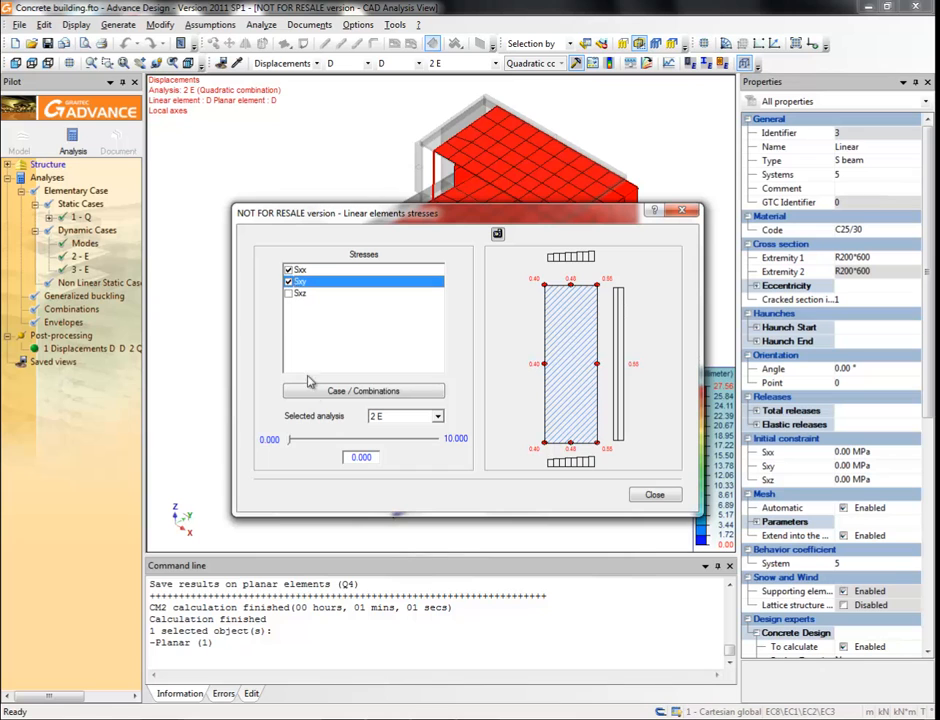
click(288, 269)
click(289, 281)
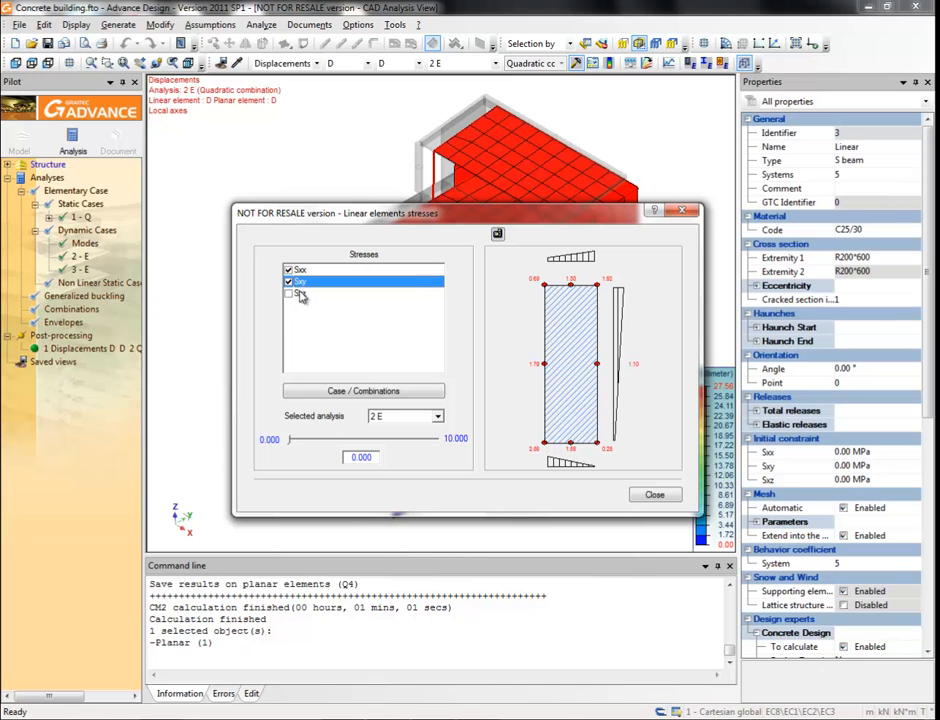
click(288, 269)
click(437, 416)
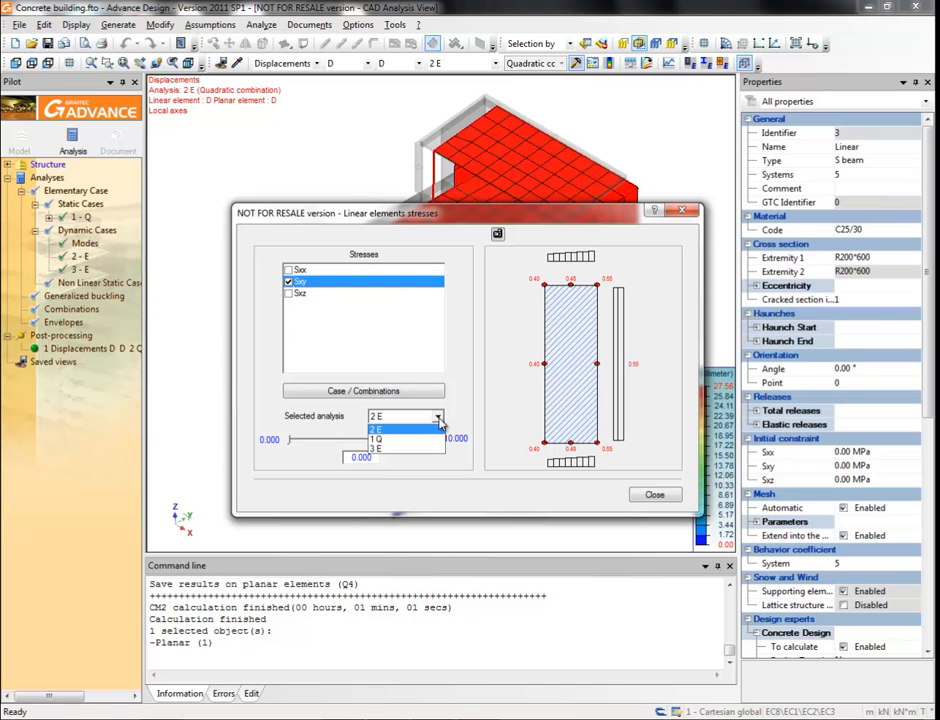
click(425, 439)
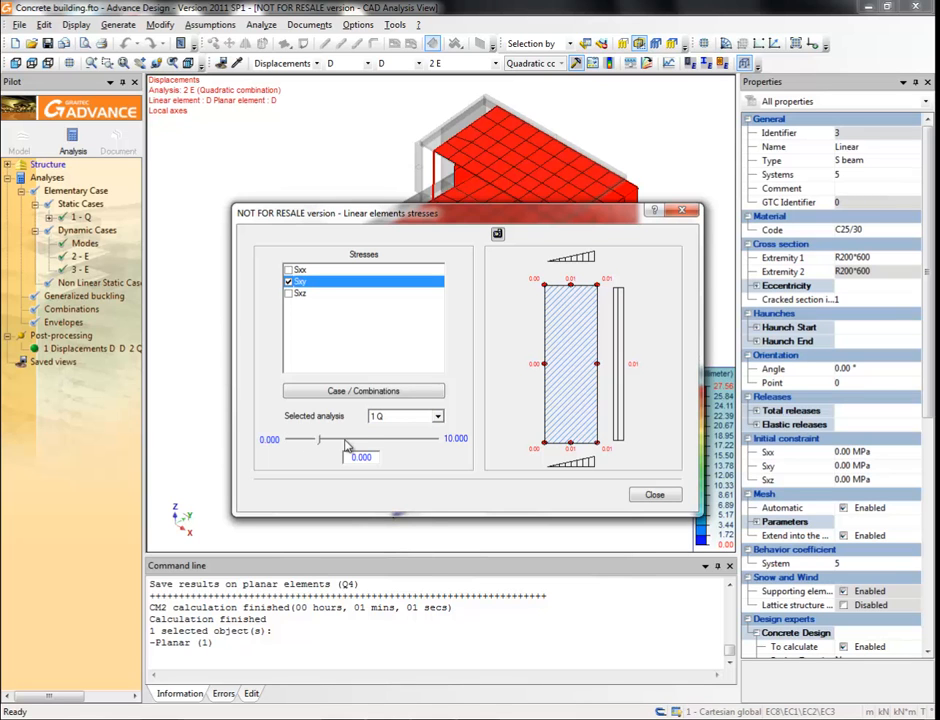
click(396, 446)
click(399, 446)
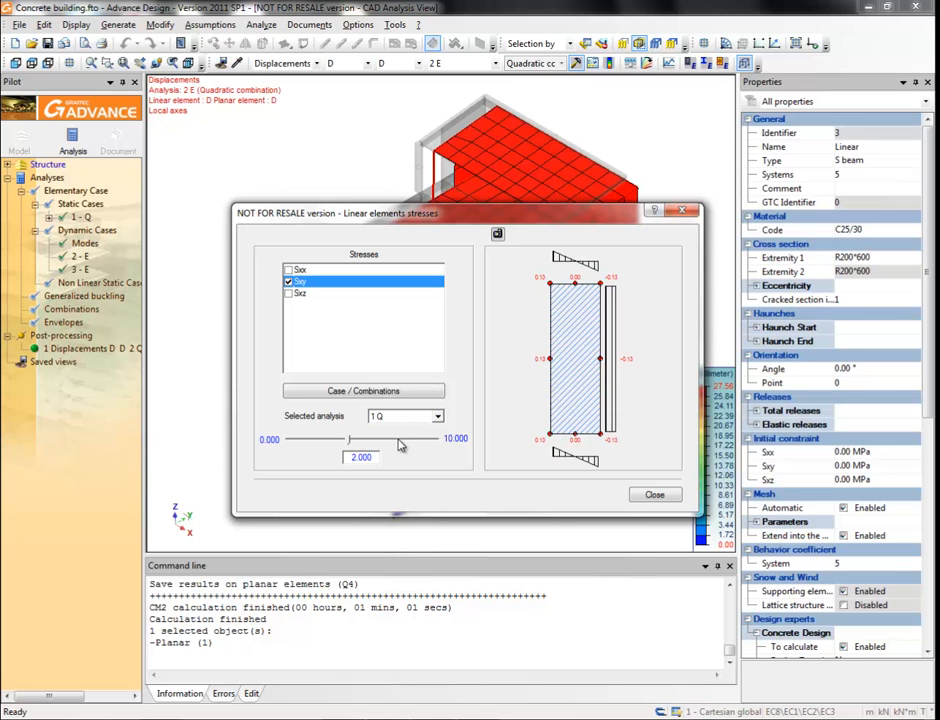
click(653, 496)
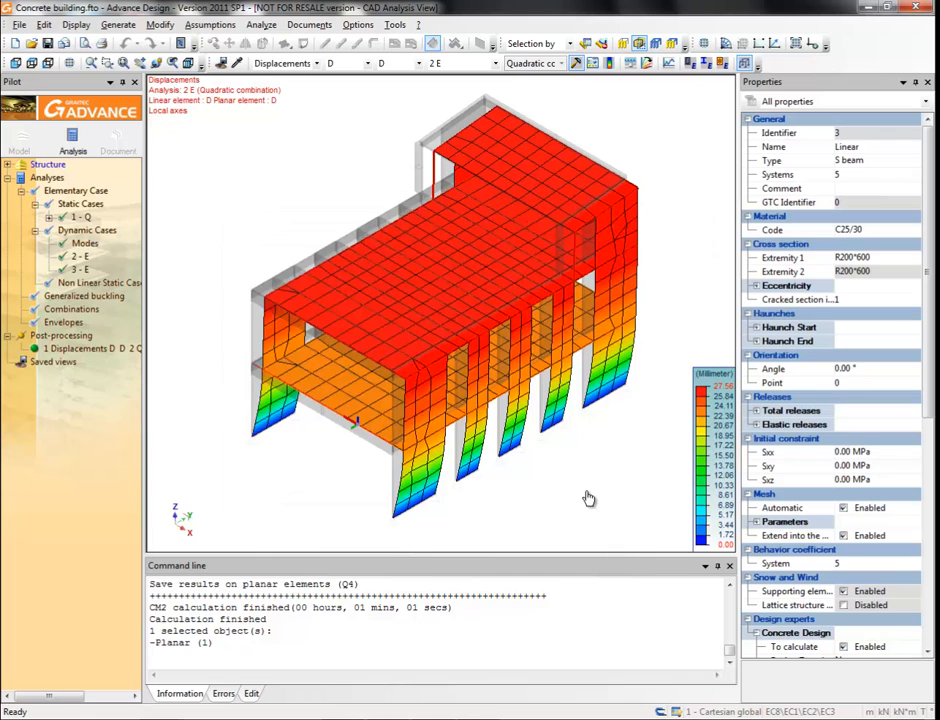